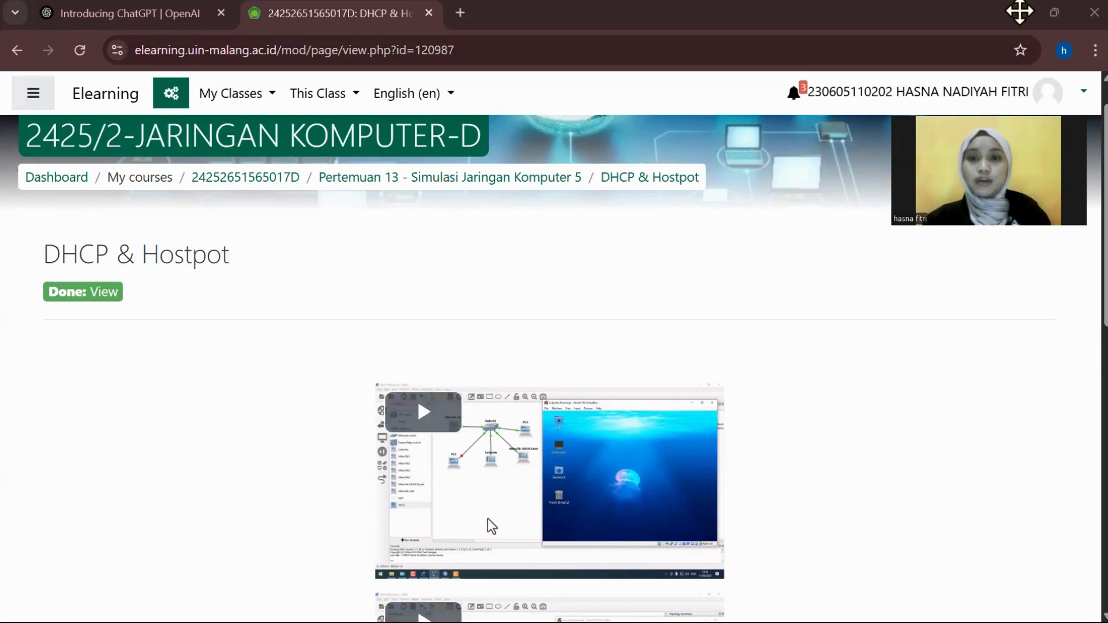
# Step: Minimize the browser showing the Moodle 'DHCP & Hostpot' page to reveal the desktop
pyautogui.click(1015, 11)
pyautogui.moveTo(305, 620)
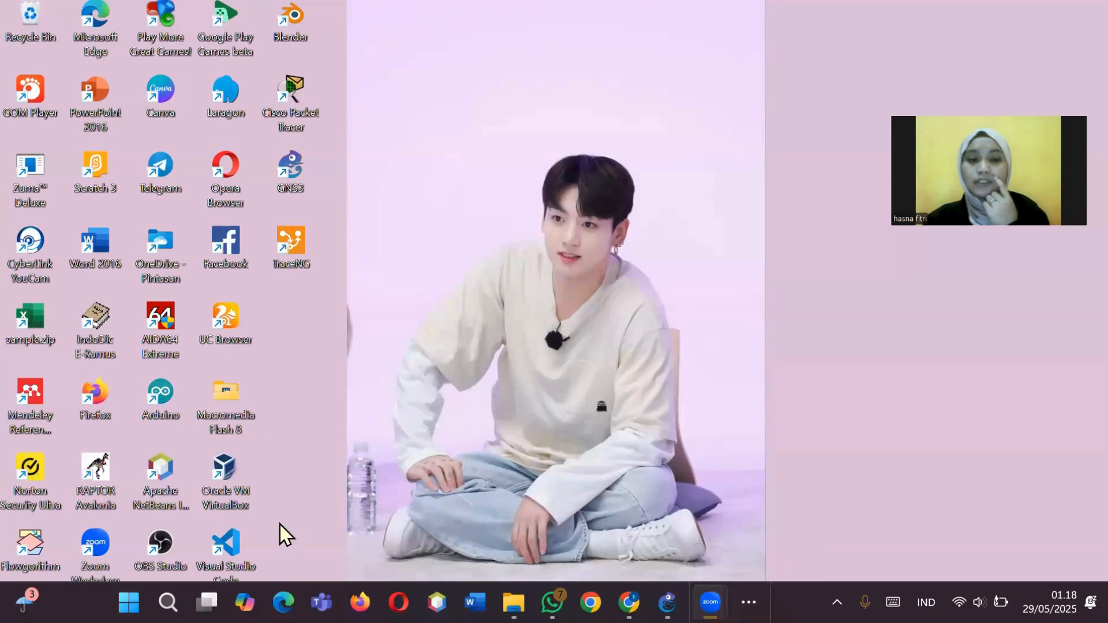
# Step: Bring VirtualBox Manager, with the running Mikrotik DHCPCLient VM, to the front
pyautogui.rightClick(237, 486)
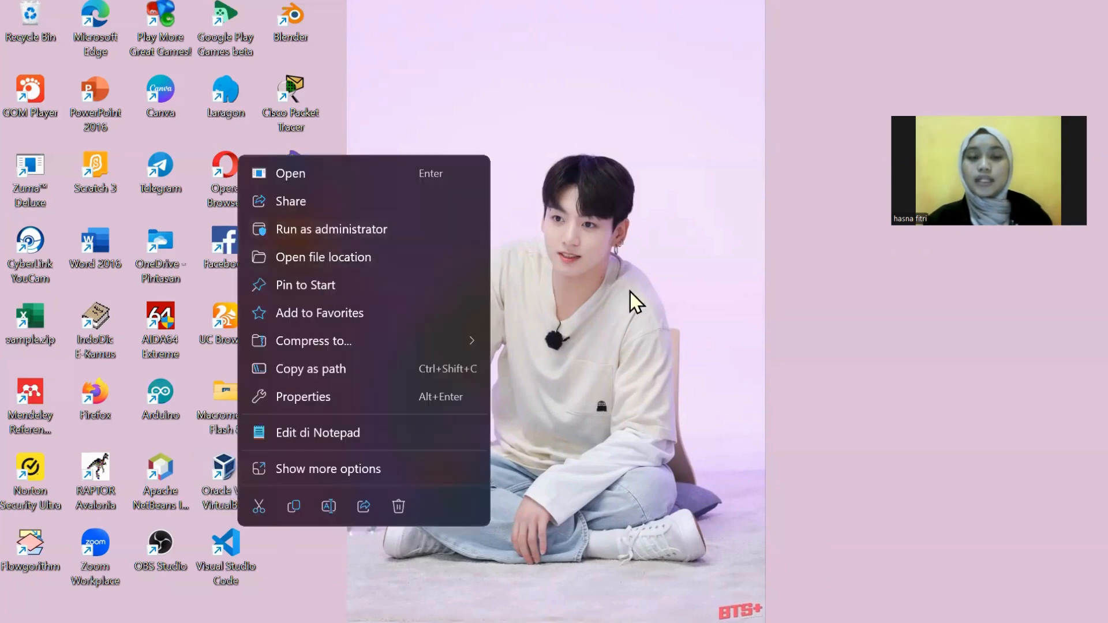
pyautogui.click(629, 291)
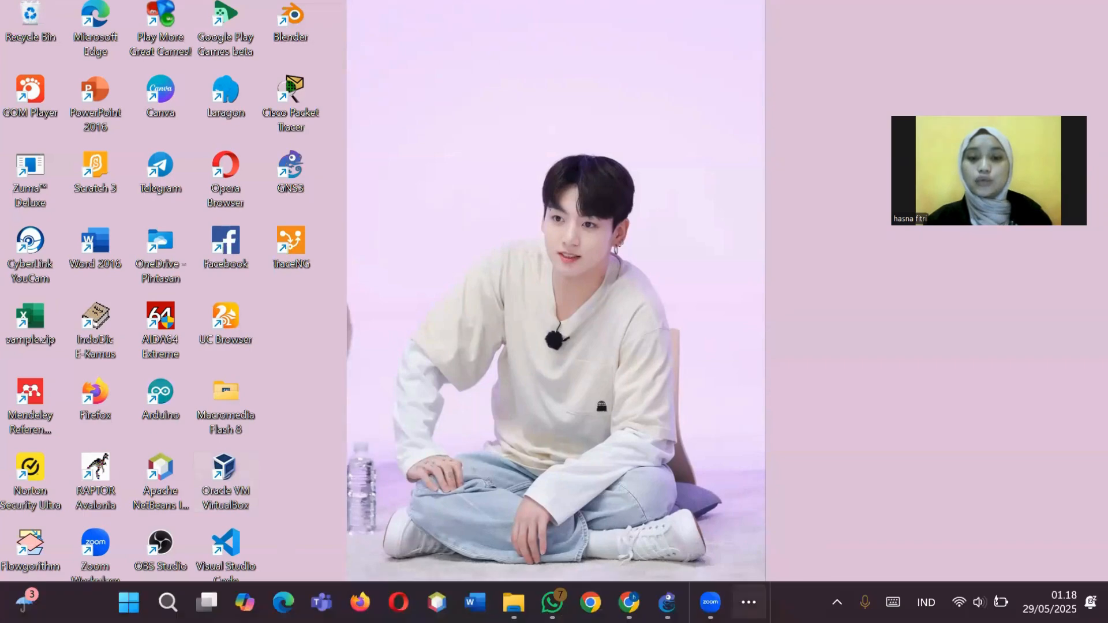
pyautogui.click(749, 602)
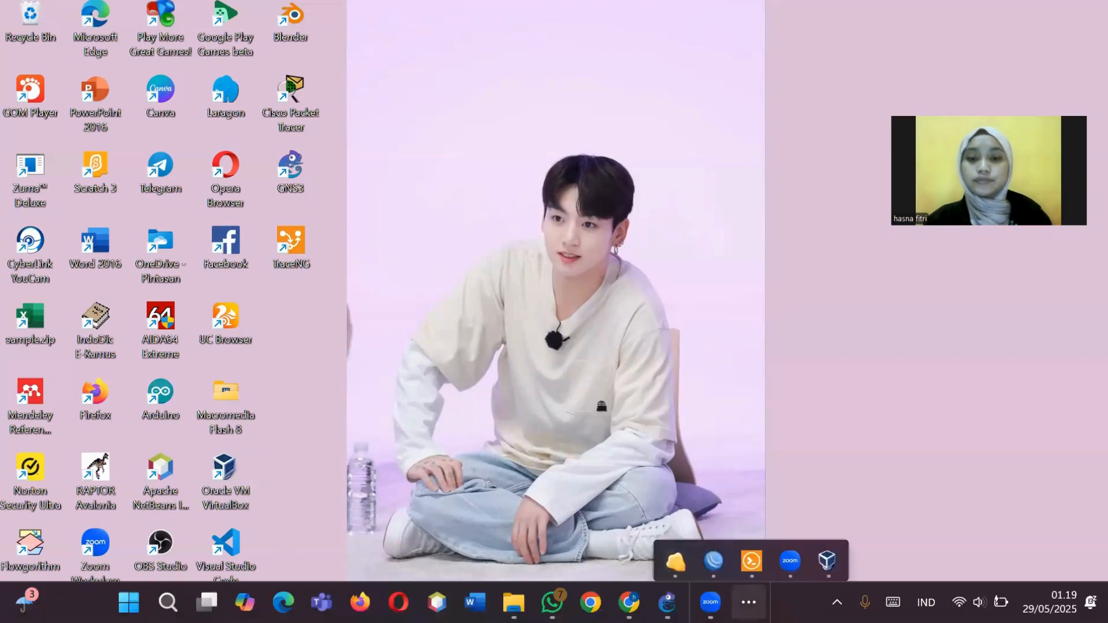
pyautogui.click(839, 547)
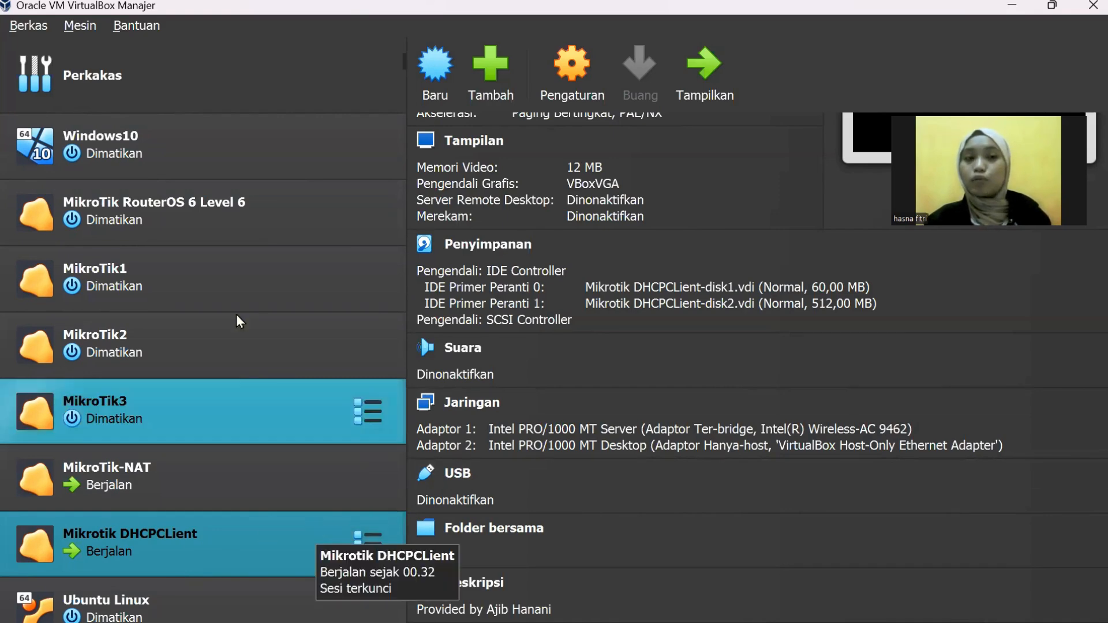
pyautogui.rightClick(202, 226)
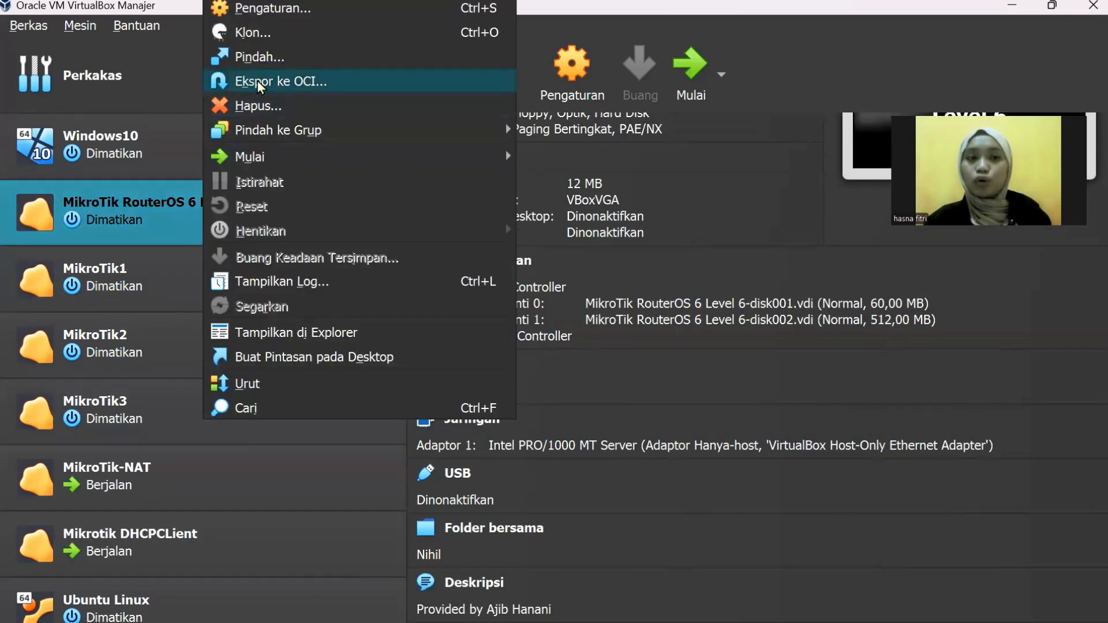
pyautogui.click(244, 36)
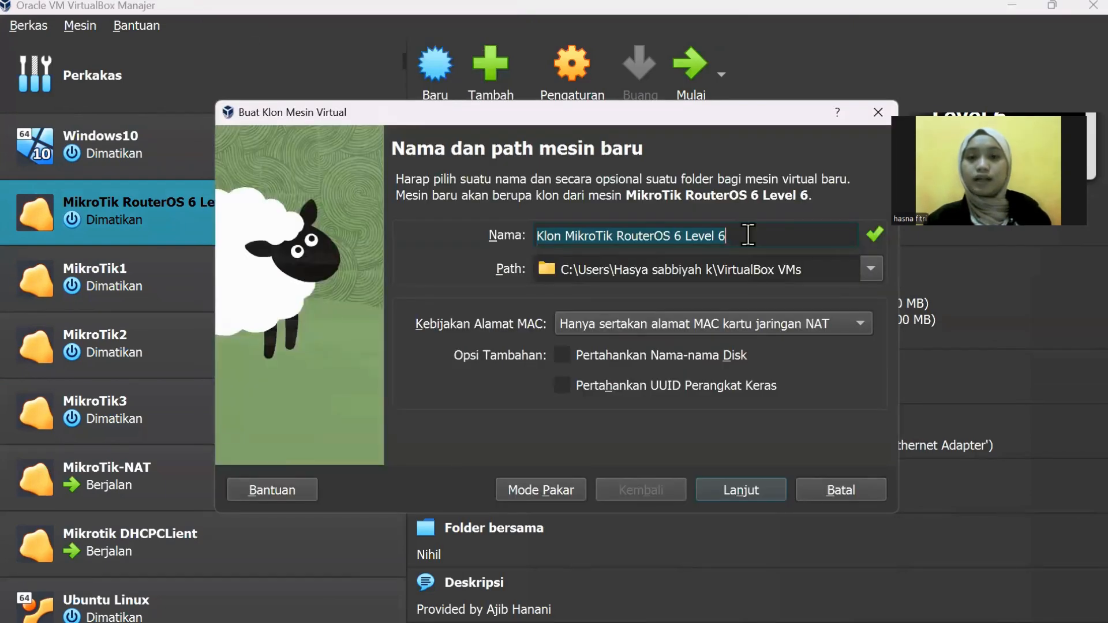
pyautogui.click(748, 235)
pyautogui.press('BackSpace')
pyautogui.press('BackSpace')
pyautogui.press('BackSpace')
pyautogui.press('BackSpace')
pyautogui.press('BackSpace')
pyautogui.press('BackSpace')
pyautogui.press('BackSpace')
pyautogui.press('BackSpace')
pyautogui.press('BackSpace')
pyautogui.press('BackSpace')
pyautogui.press('BackSpace')
pyautogui.press('BackSpace')
pyautogui.press('BackSpace')
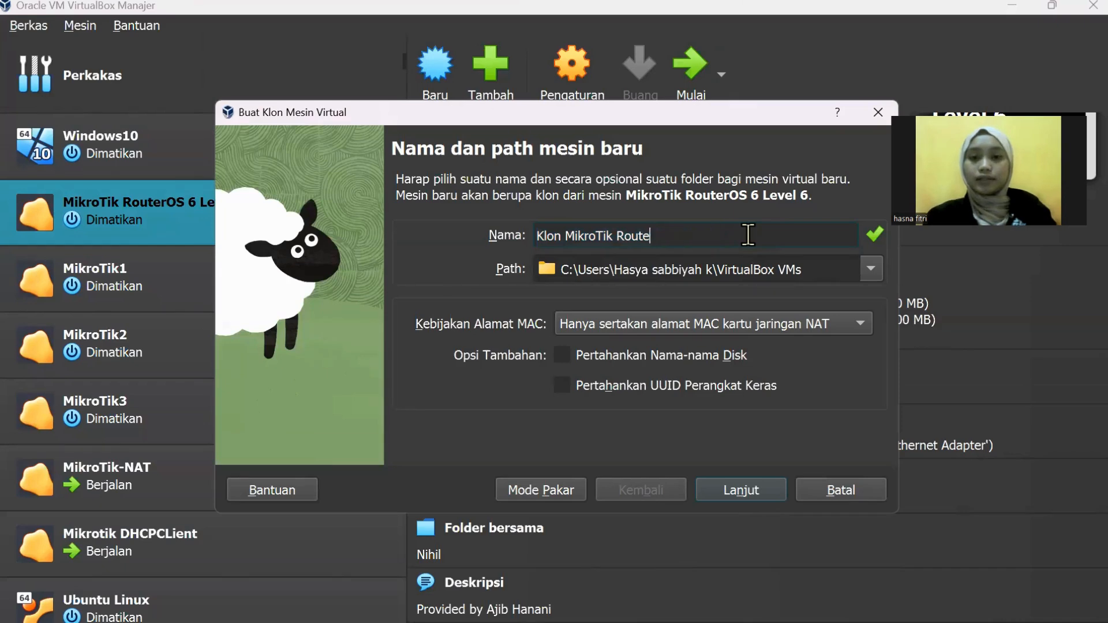
pyautogui.press('BackSpace')
pyautogui.press('BackSpace')
pyautogui.press('BackSpace')
pyautogui.press('BackSpace')
pyautogui.press('BackSpace')
pyautogui.press('BackSpace')
pyautogui.press('BackSpace')
pyautogui.press('BackSpace')
pyautogui.press('BackSpace')
pyautogui.press('BackSpace')
pyautogui.press('BackSpace')
pyautogui.press('BackSpace')
pyautogui.press('BackSpace')
pyautogui.press('BackSpace')
pyautogui.press('BackSpace')
pyautogui.press('BackSpace')
pyautogui.press('BackSpace')
pyautogui.press('BackSpace')
pyautogui.press('BackSpace')
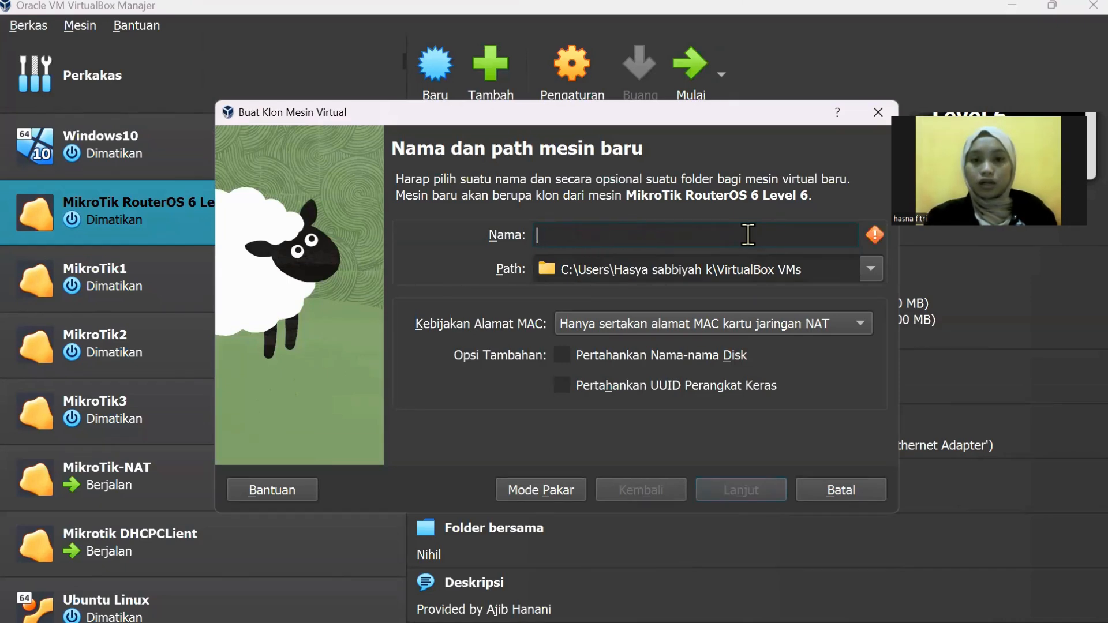
pyautogui.press('capslock')
pyautogui.write('M')
pyautogui.press('capslock')
pyautogui.write('ikr')
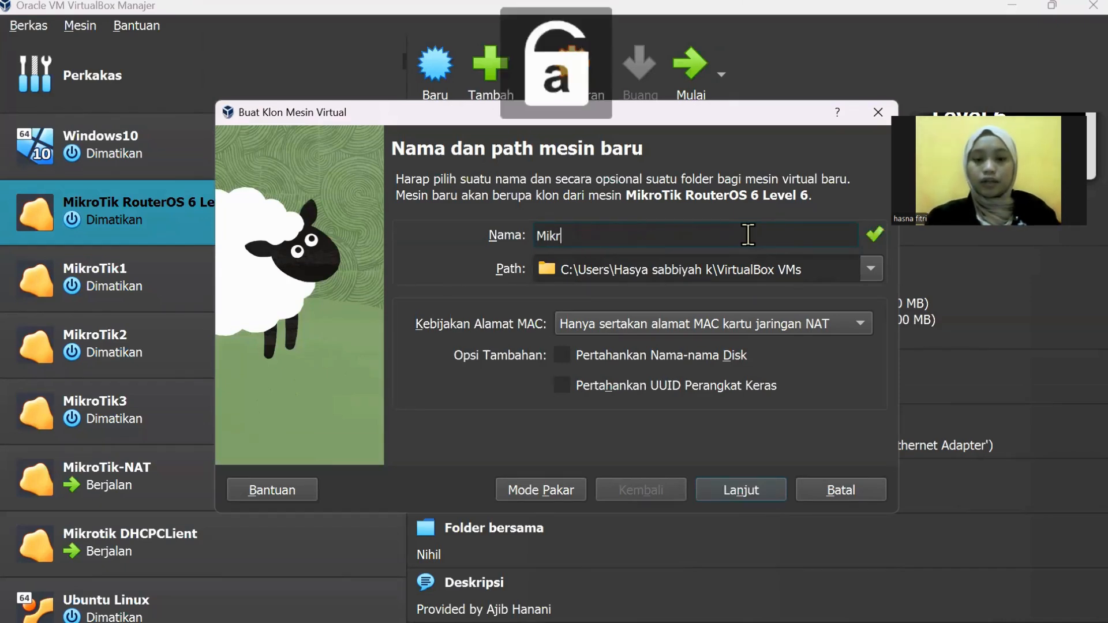
pyautogui.write('o')
pyautogui.press('capslock')
pyautogui.write('T')
pyautogui.press('capslock')
pyautogui.write('ik')
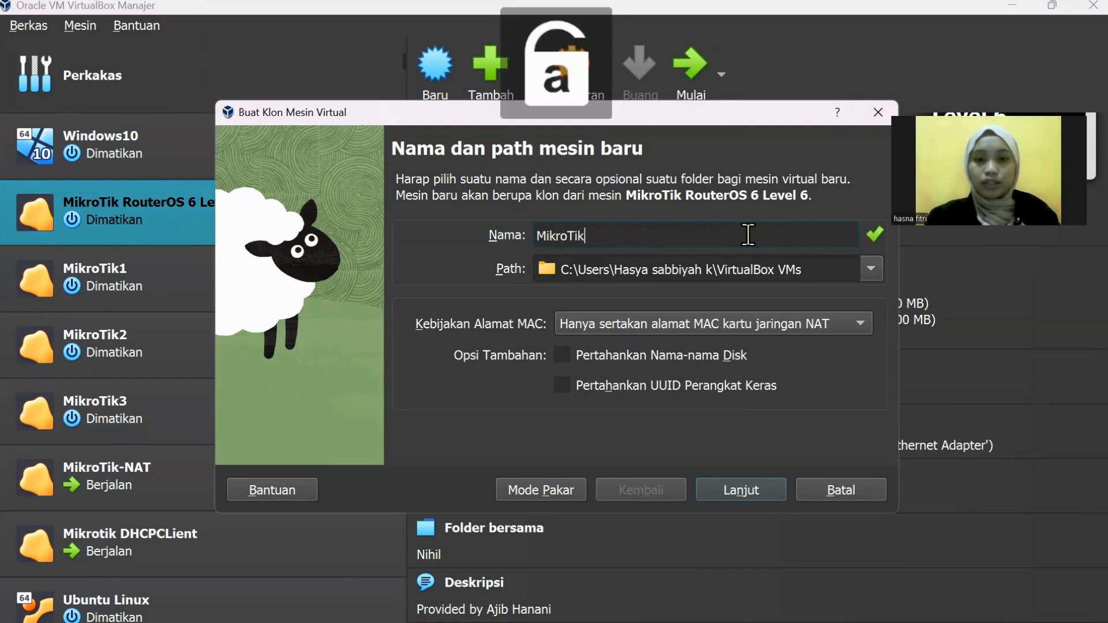
pyautogui.press('capslock')
pyautogui.write('DHC')
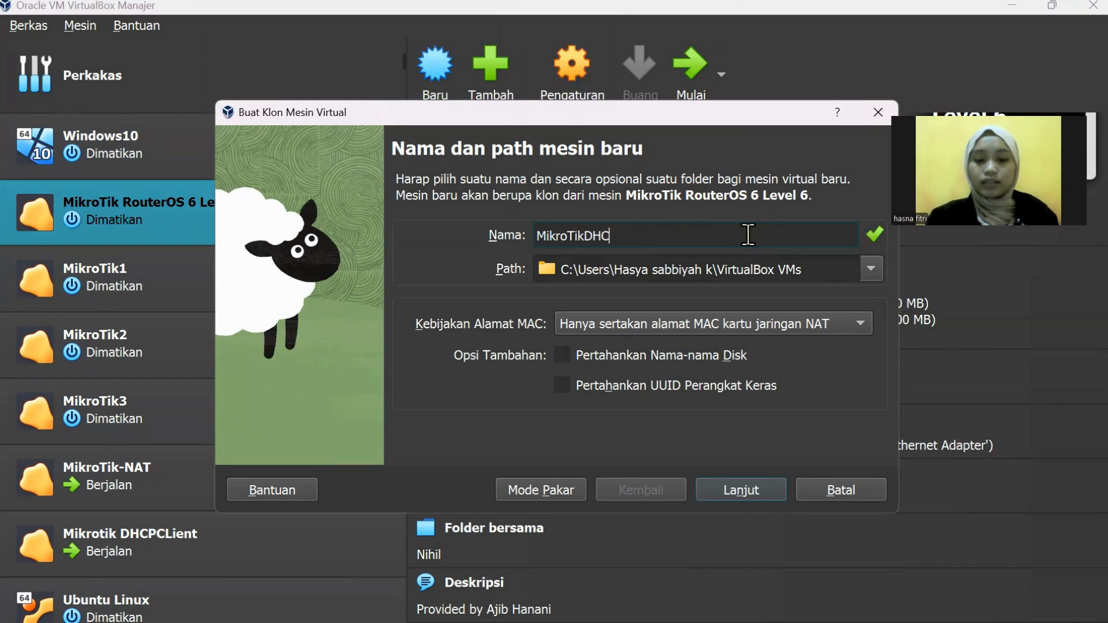
pyautogui.write('PCL')
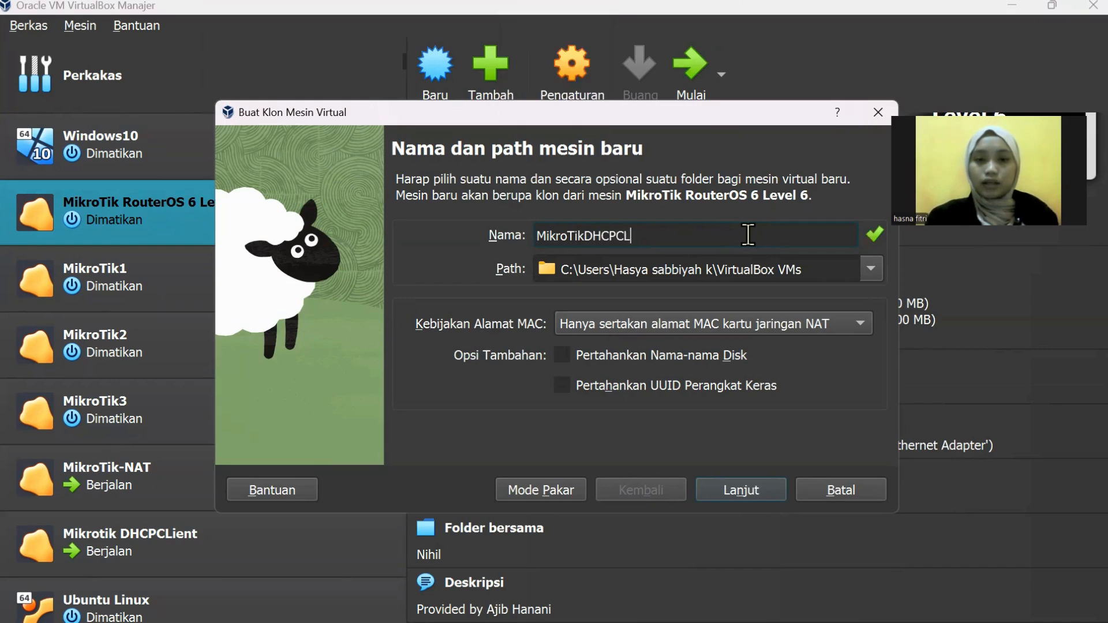
pyautogui.press('capslock')
pyautogui.write('ient')
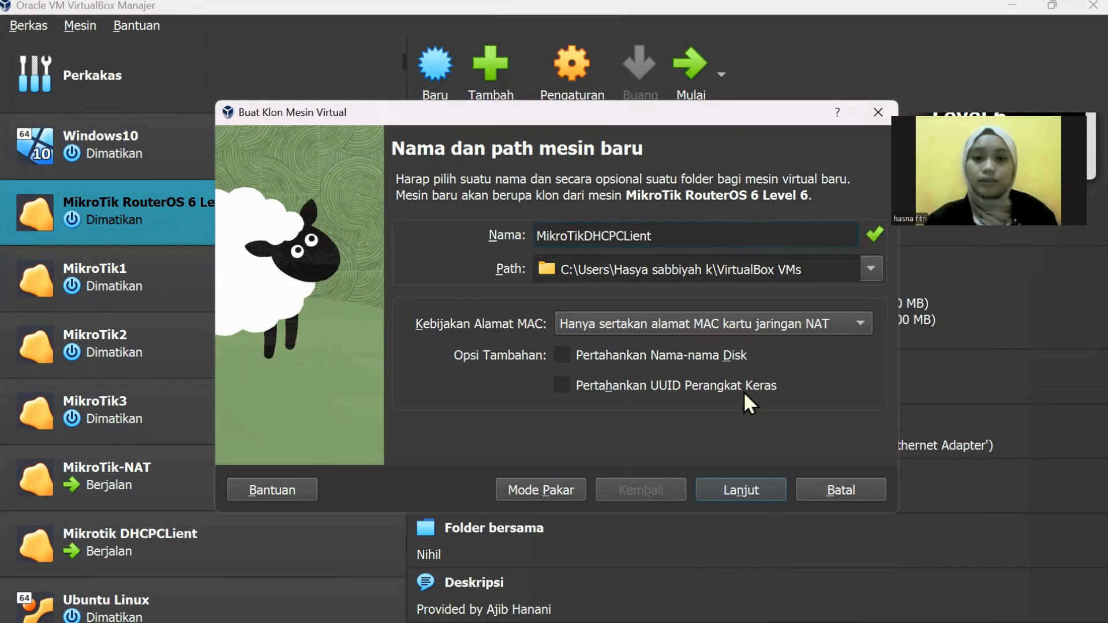
pyautogui.click(742, 489)
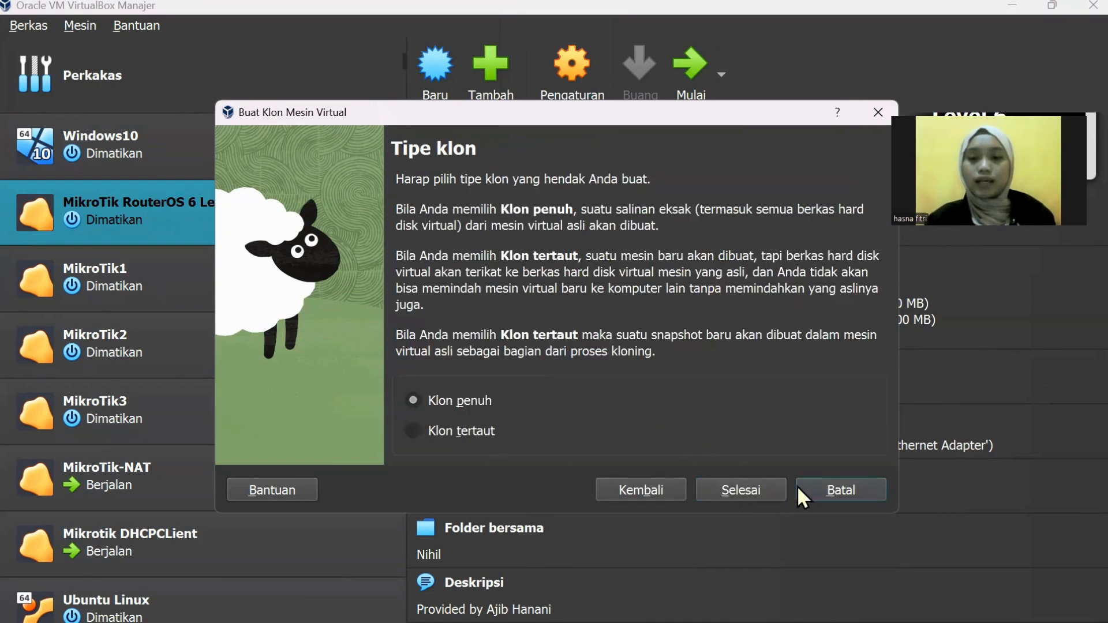
pyautogui.click(825, 489)
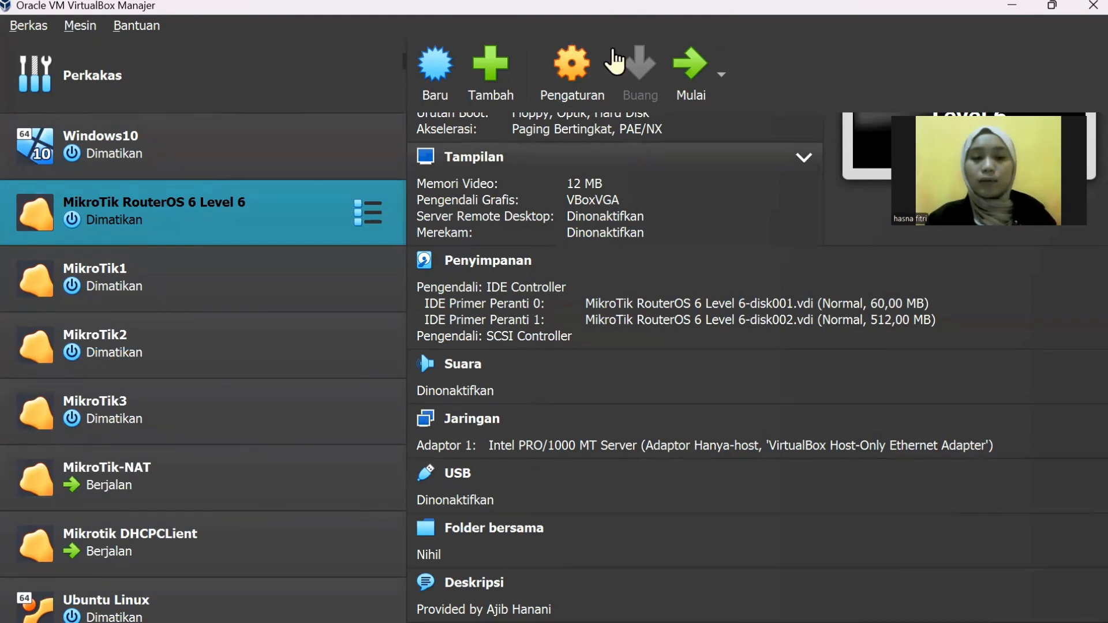
pyautogui.click(569, 57)
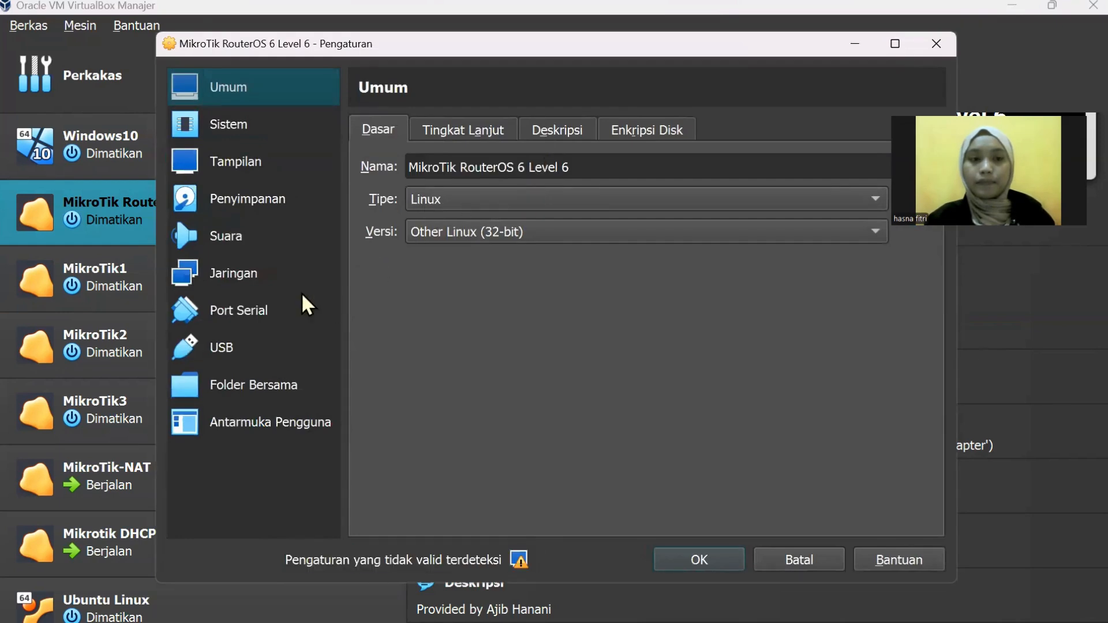
pyautogui.click(278, 275)
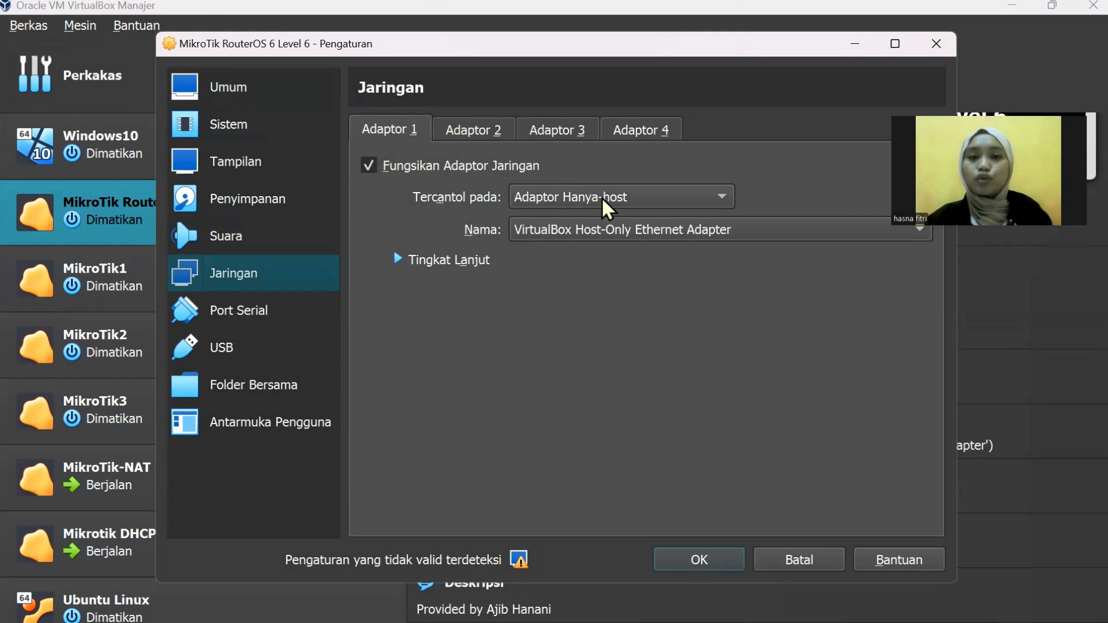
pyautogui.click(479, 131)
pyautogui.click(561, 127)
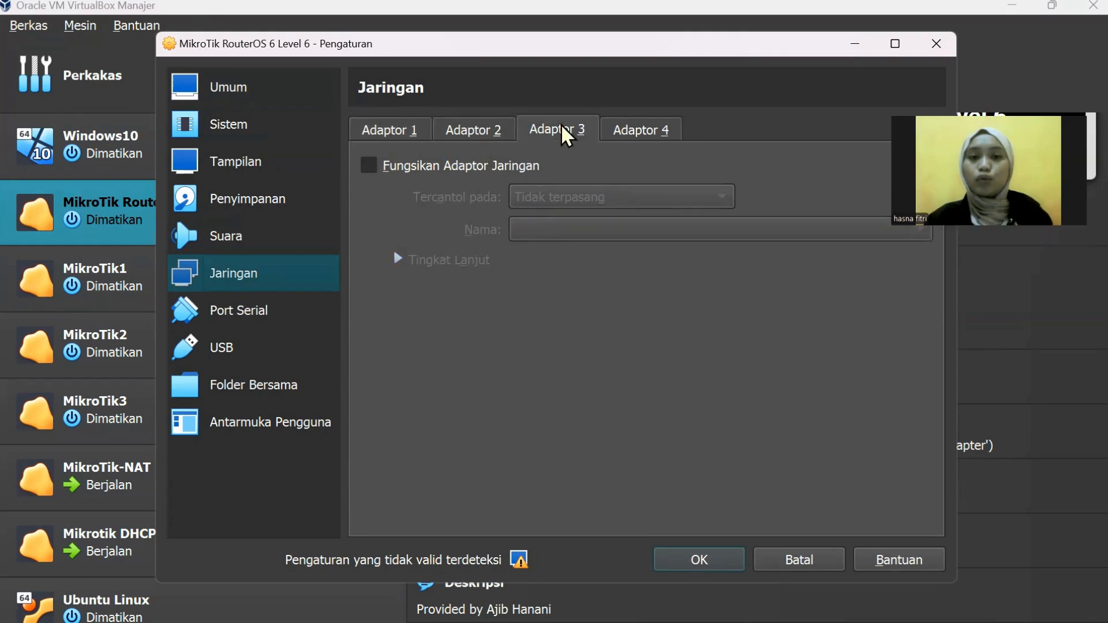
pyautogui.click(647, 127)
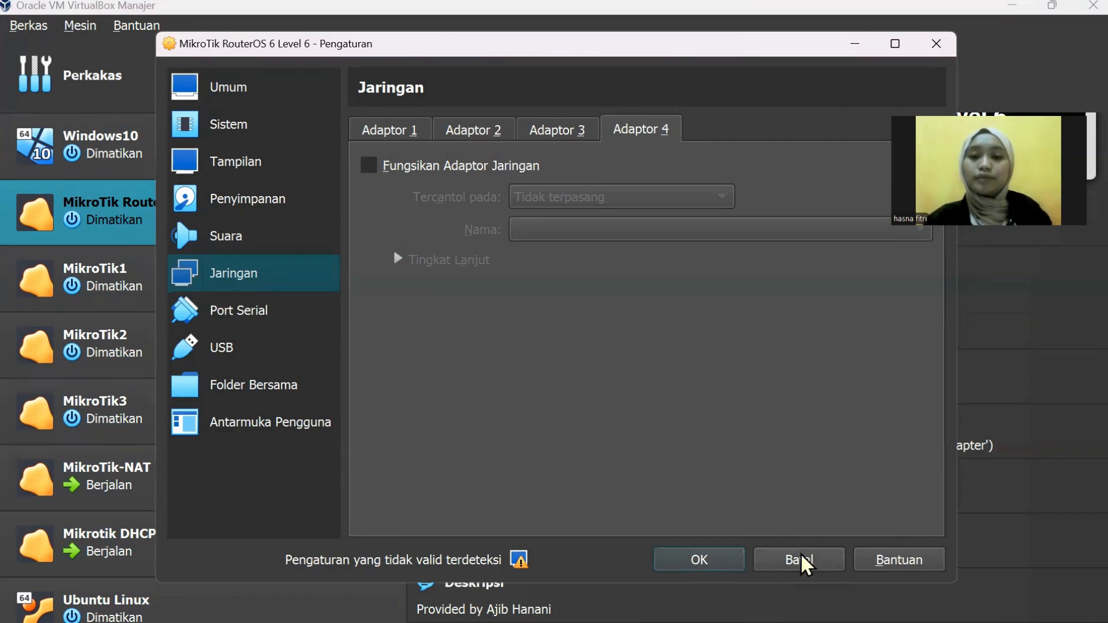
pyautogui.click(800, 561)
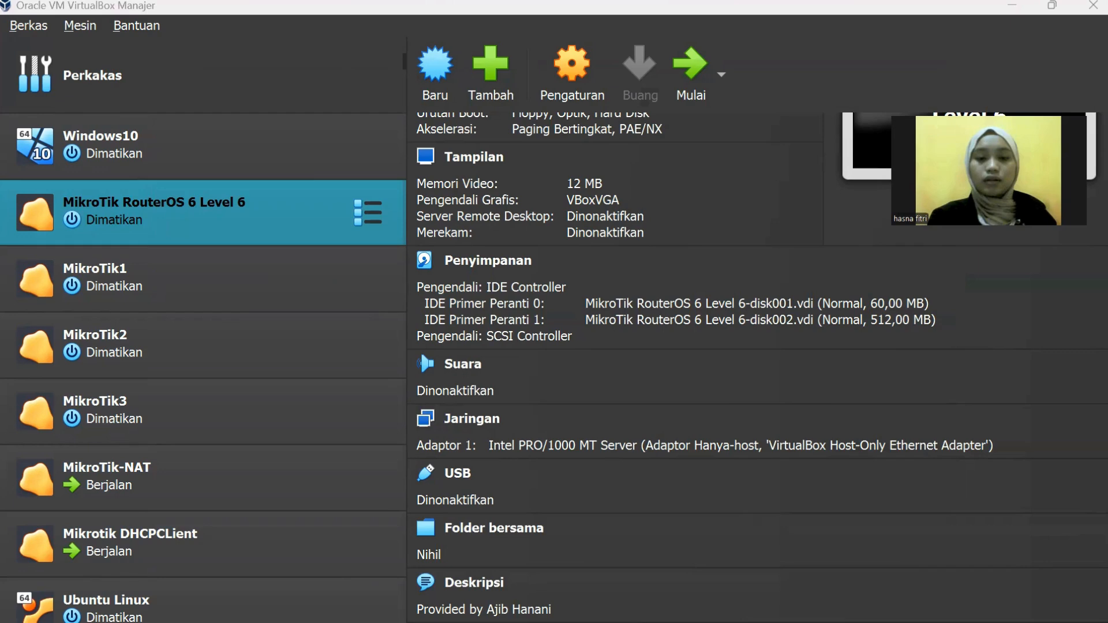
# Step: Minimize VirtualBox and switch to the MikroTikDHCPCLient WinBox session
pyautogui.press('super')
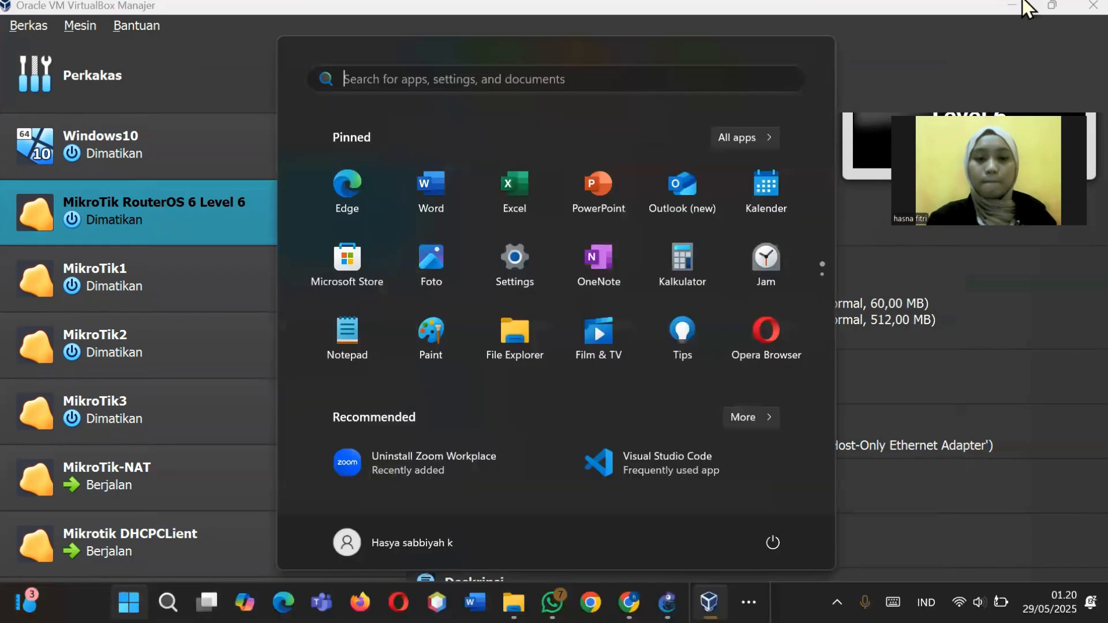
pyautogui.click(1027, 8)
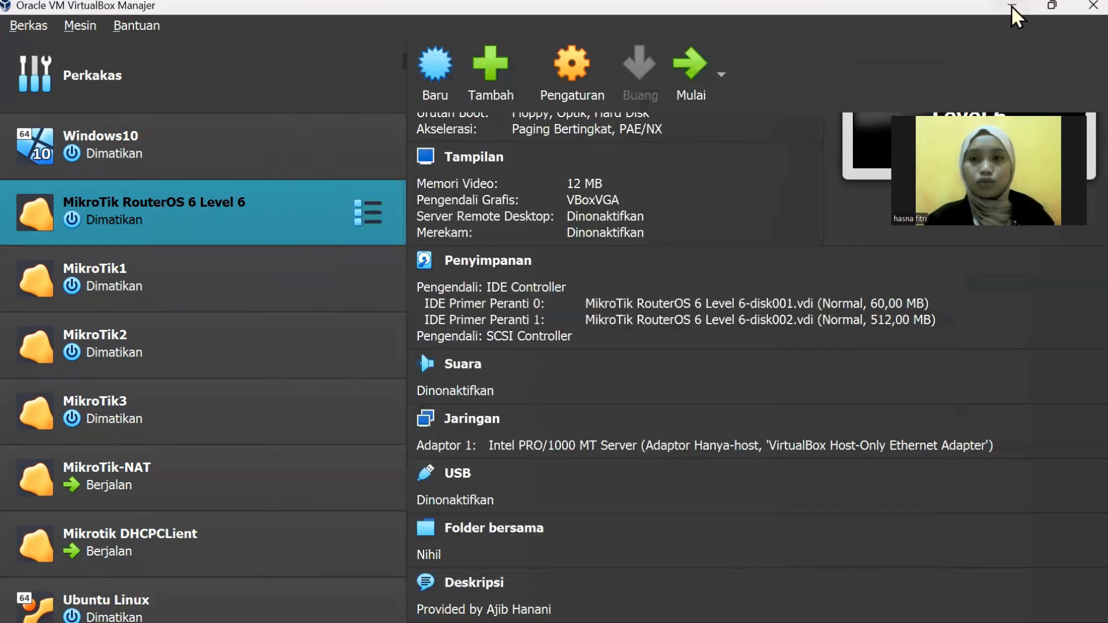
pyautogui.click(1011, 5)
pyautogui.moveTo(711, 621)
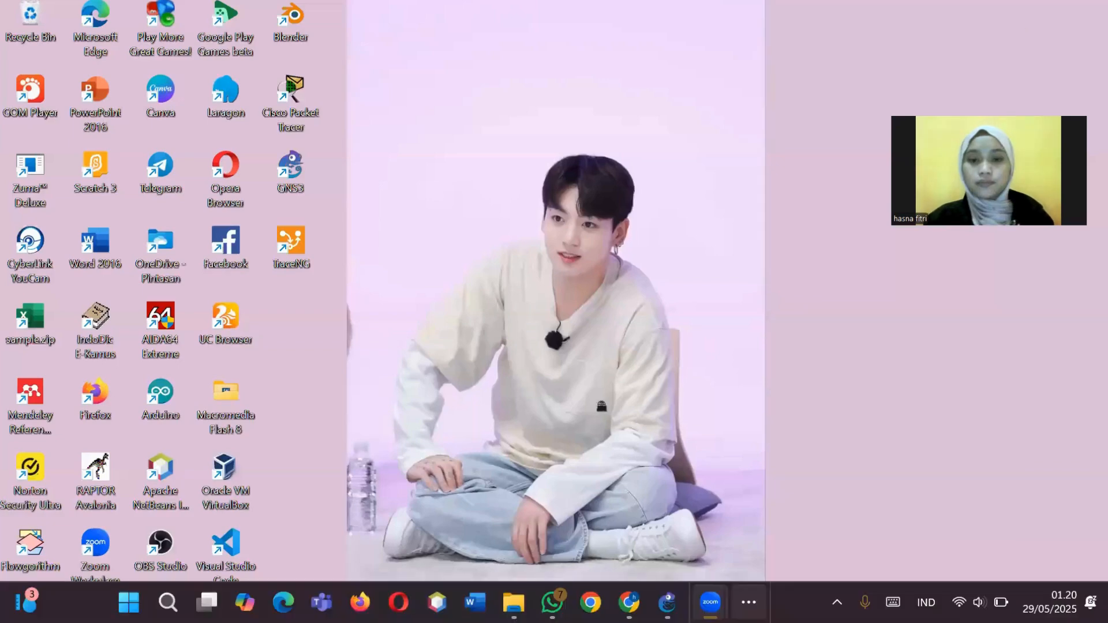
pyautogui.click(749, 602)
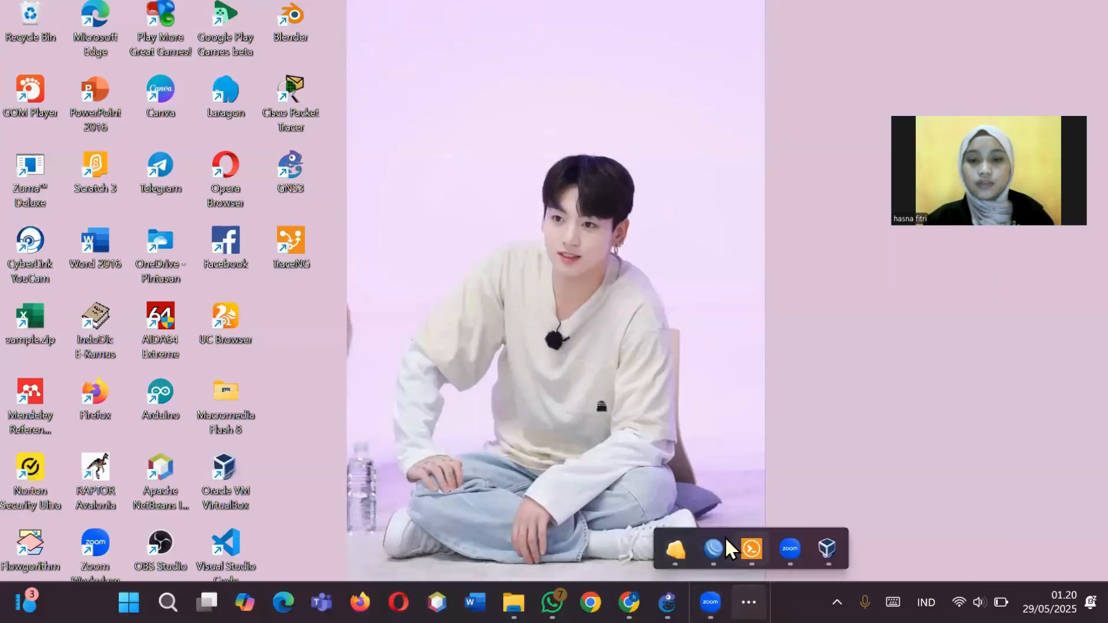
pyautogui.moveTo(725, 538)
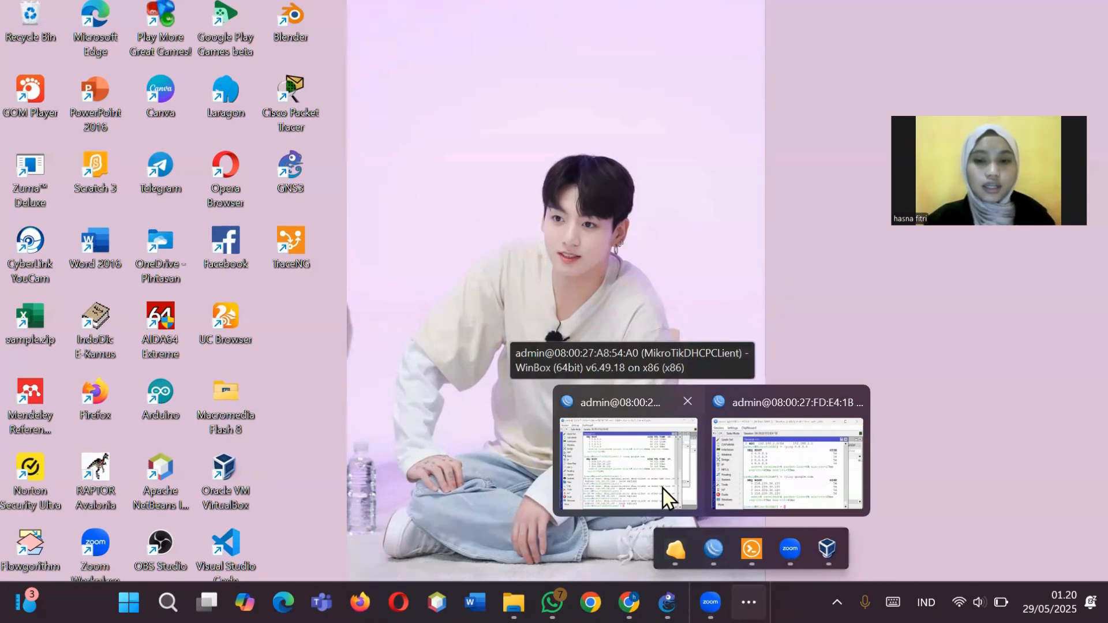
pyautogui.click(663, 488)
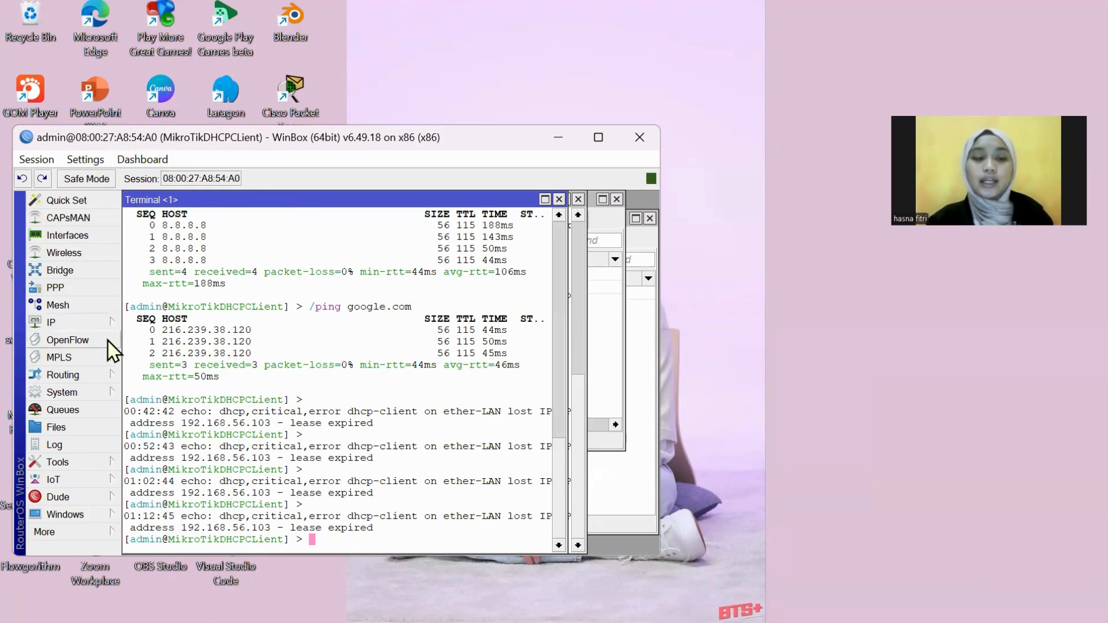
# Step: Confirm the router identity, review the ether-LAN and host-only interfaces, then minimize WinBox
pyautogui.click(89, 393)
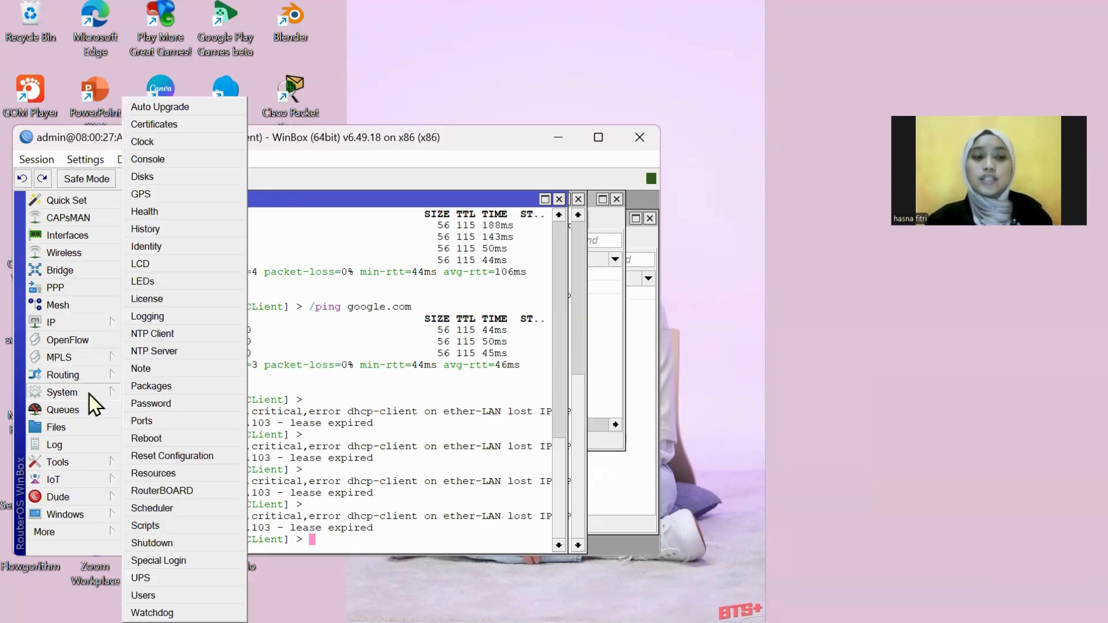
pyautogui.click(168, 248)
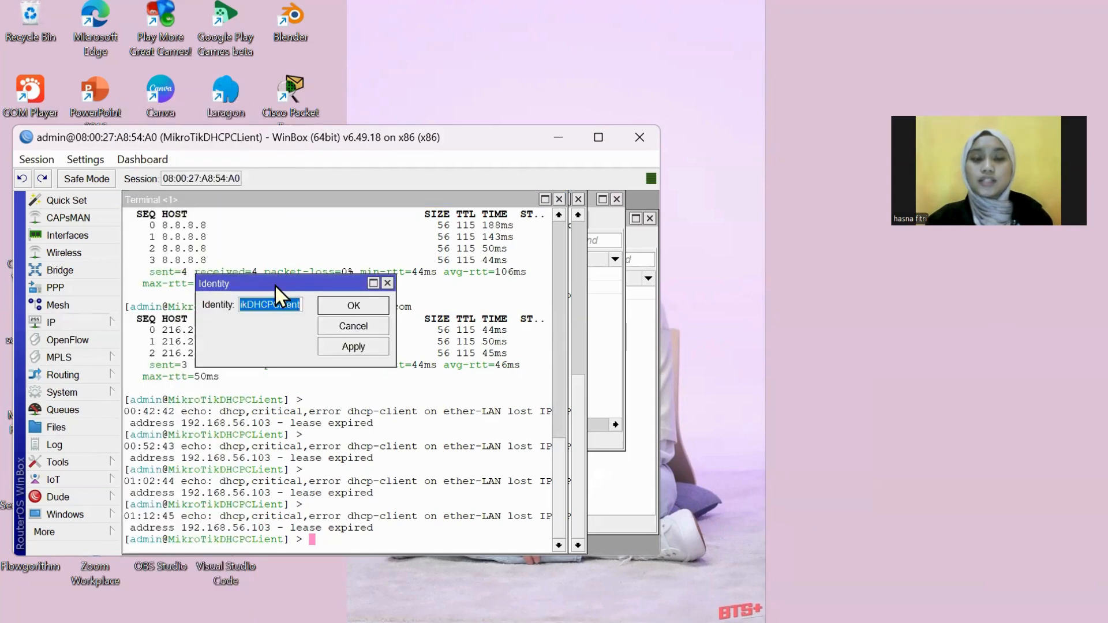
pyautogui.click(354, 346)
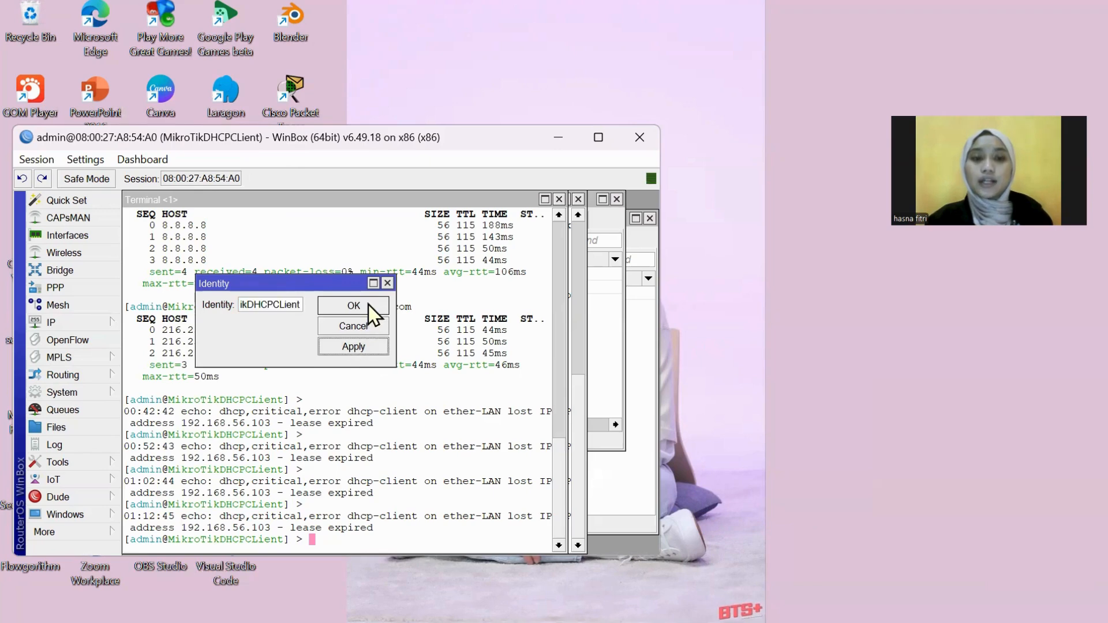
pyautogui.click(354, 306)
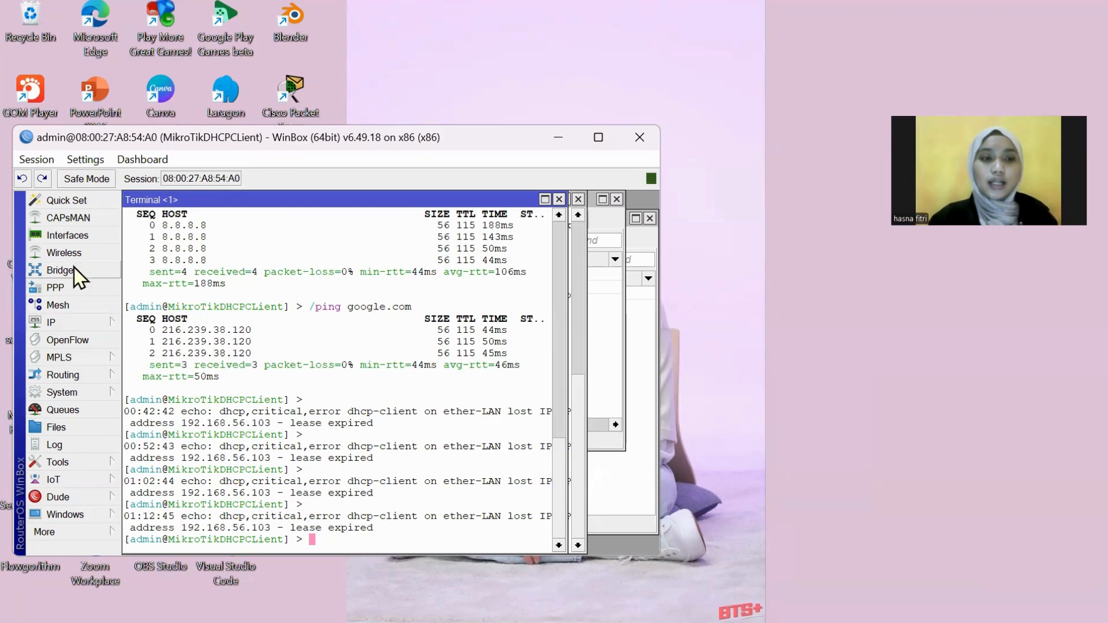
pyautogui.click(94, 239)
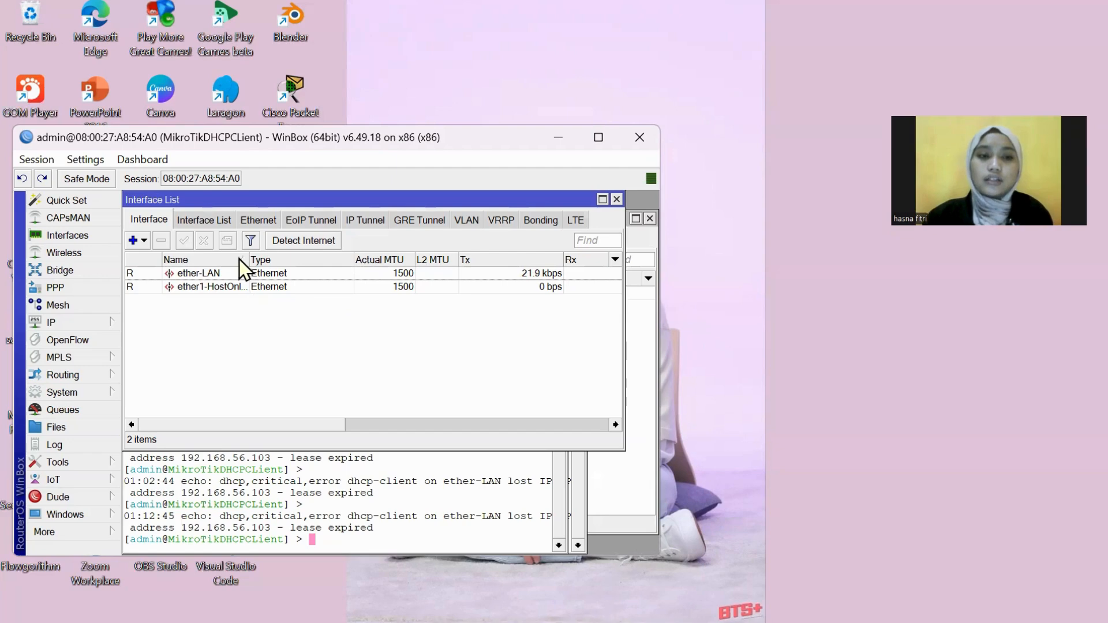
pyautogui.click(560, 141)
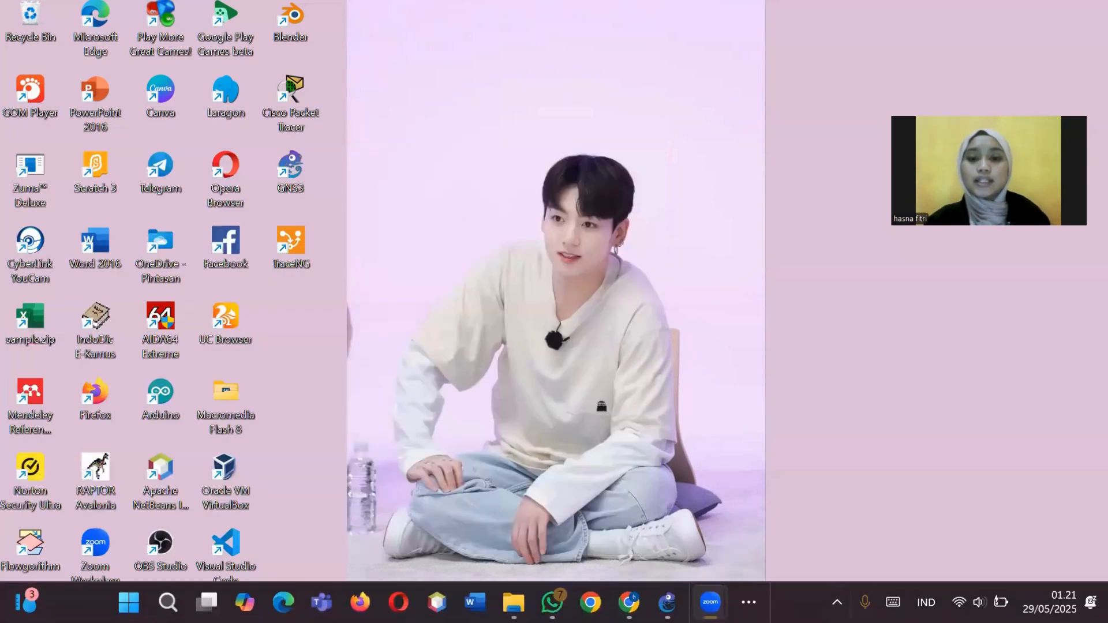
# Step: Bring the GNS3 DHCP CLIENT project forward and open Edit > Preferences
pyautogui.click(667, 602)
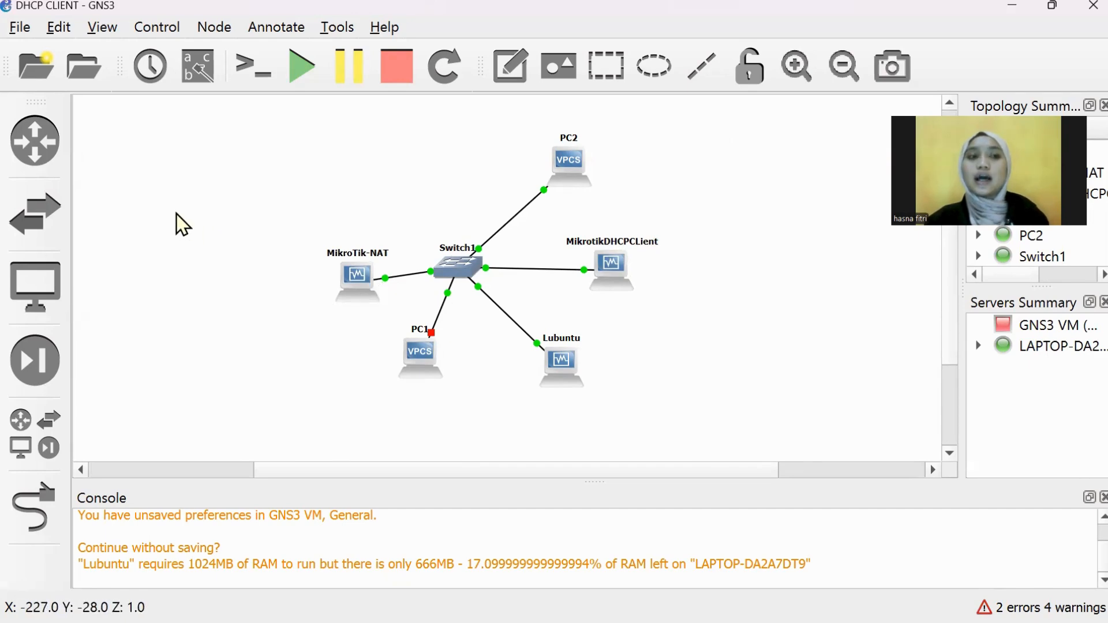
pyautogui.click(17, 29)
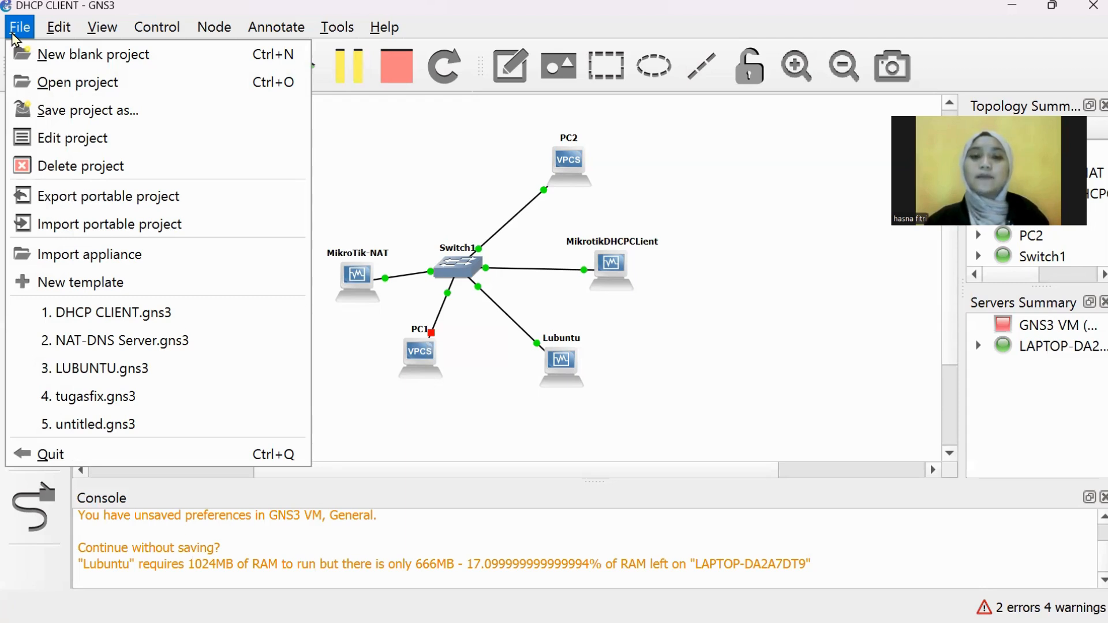
pyautogui.click(400, 168)
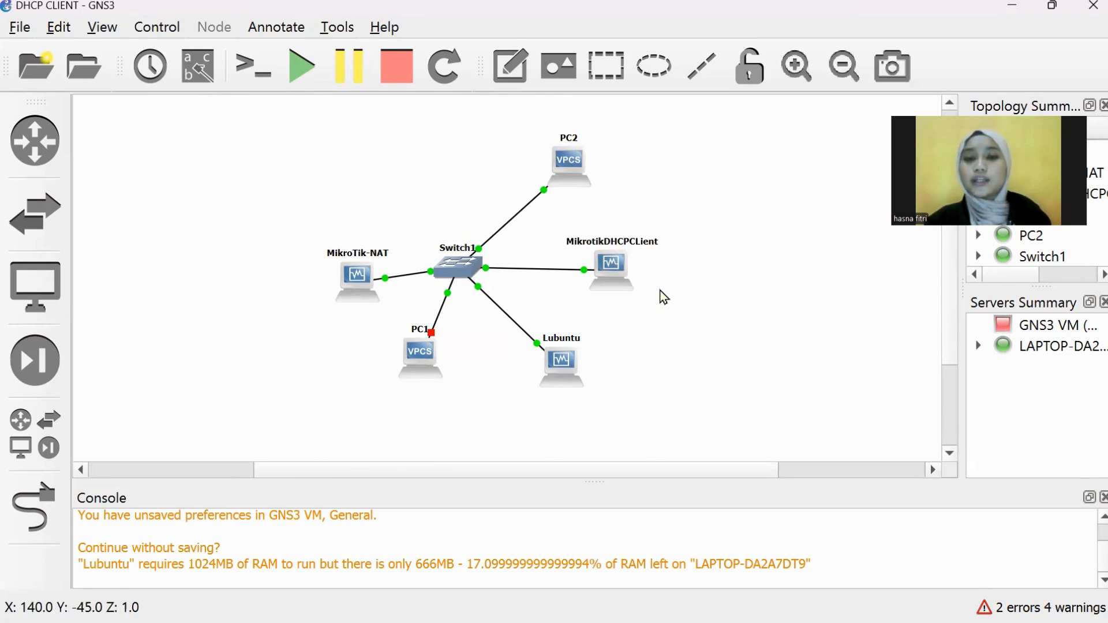
pyautogui.click(60, 28)
pyautogui.click(109, 140)
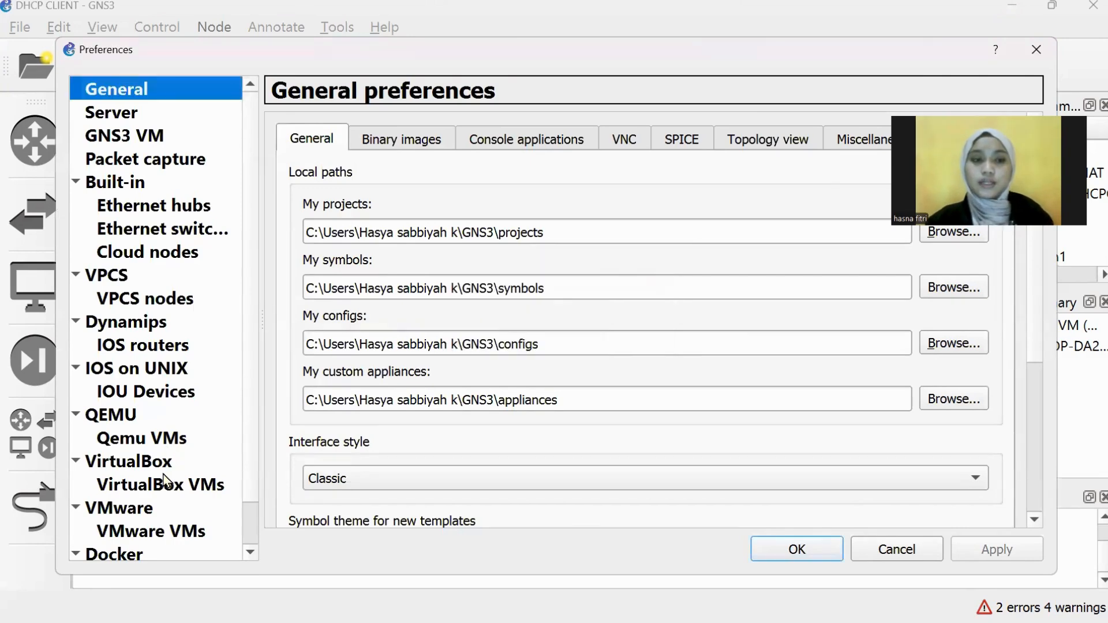
# Step: Show the VirtualBox VM templates, start a new local template, then cancel the wizard
pyautogui.click(165, 484)
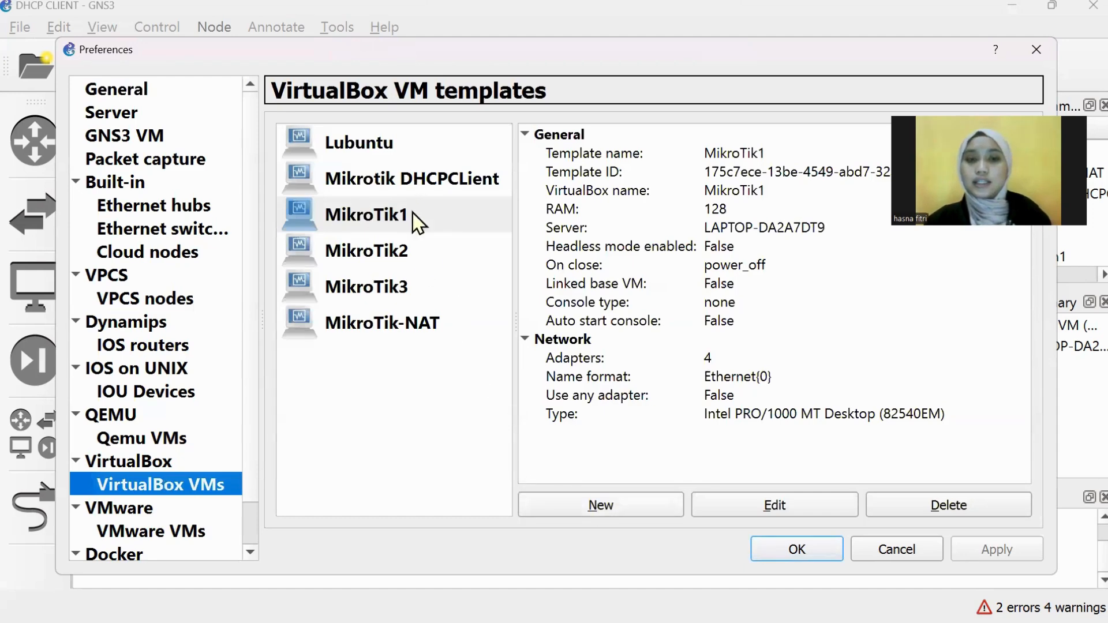
pyautogui.click(412, 172)
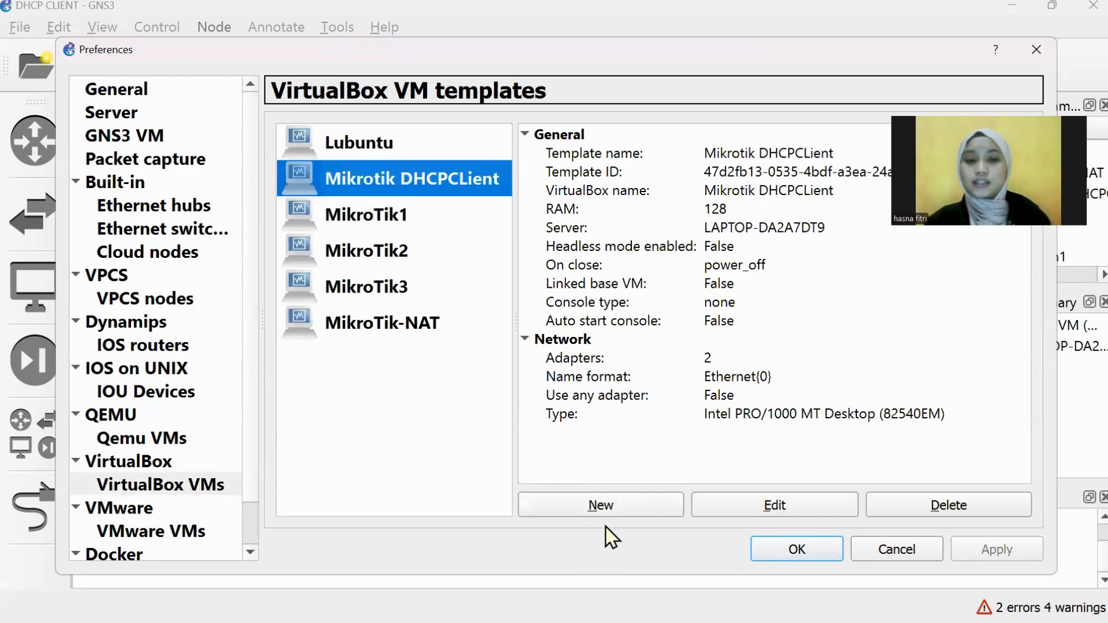
pyautogui.click(598, 513)
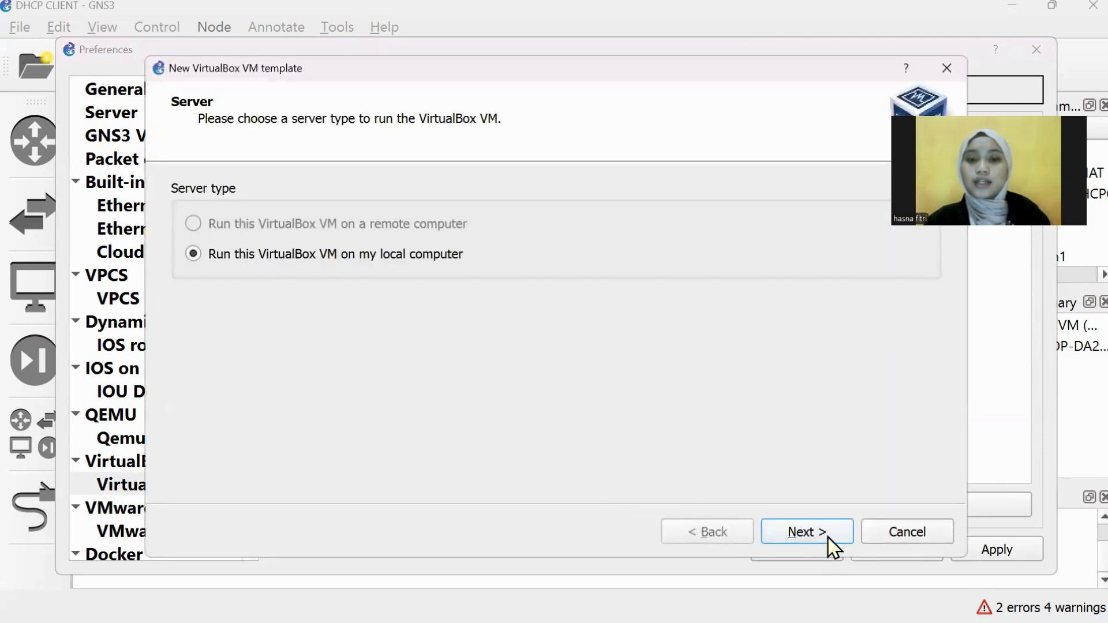
pyautogui.click(824, 537)
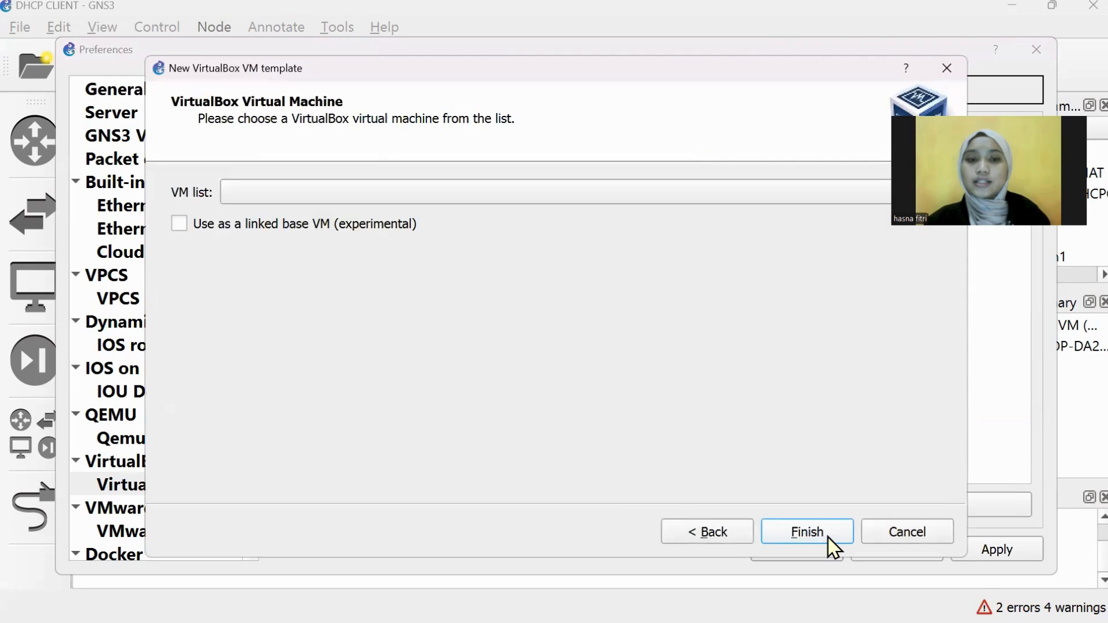
pyautogui.click(529, 197)
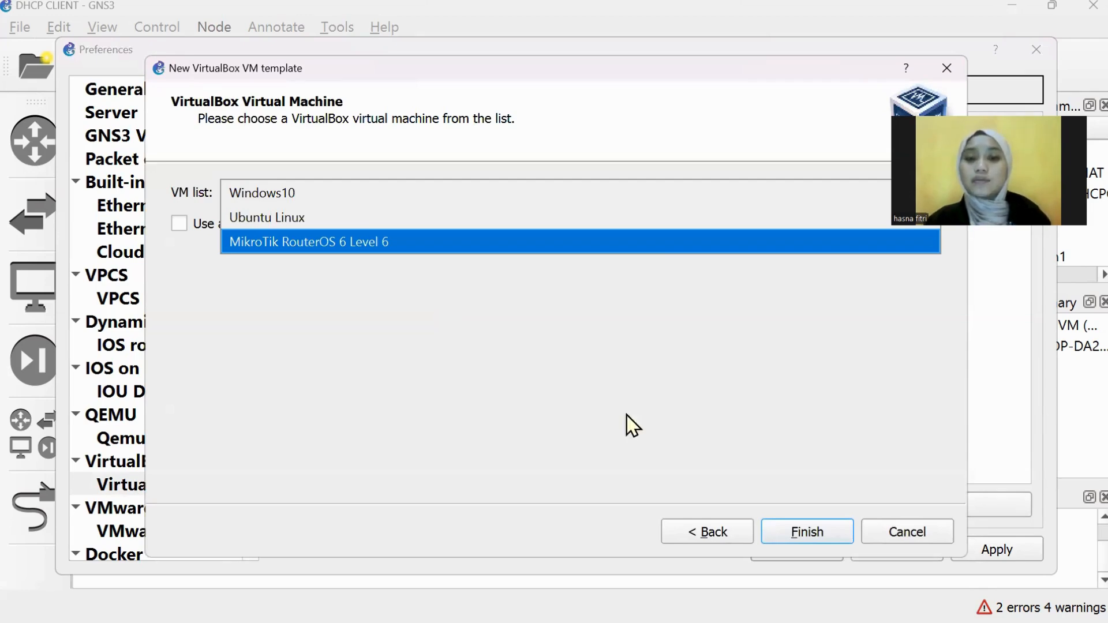
pyautogui.click(916, 537)
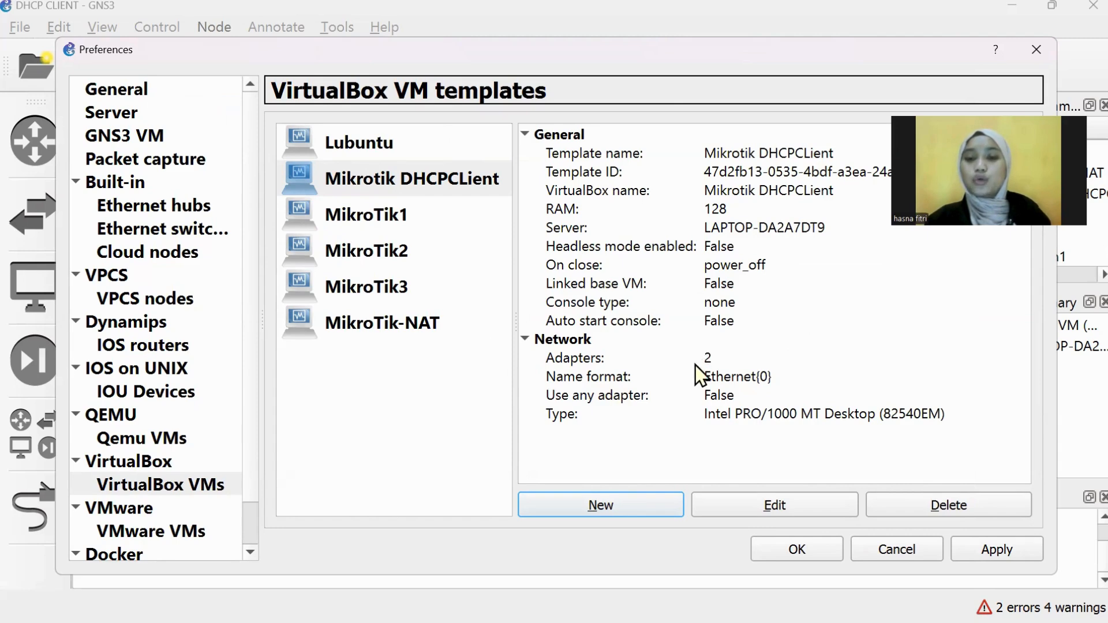
# Step: Review the Mikrotik DHCPCLient template's two network adapters, then close Preferences
pyautogui.click(750, 501)
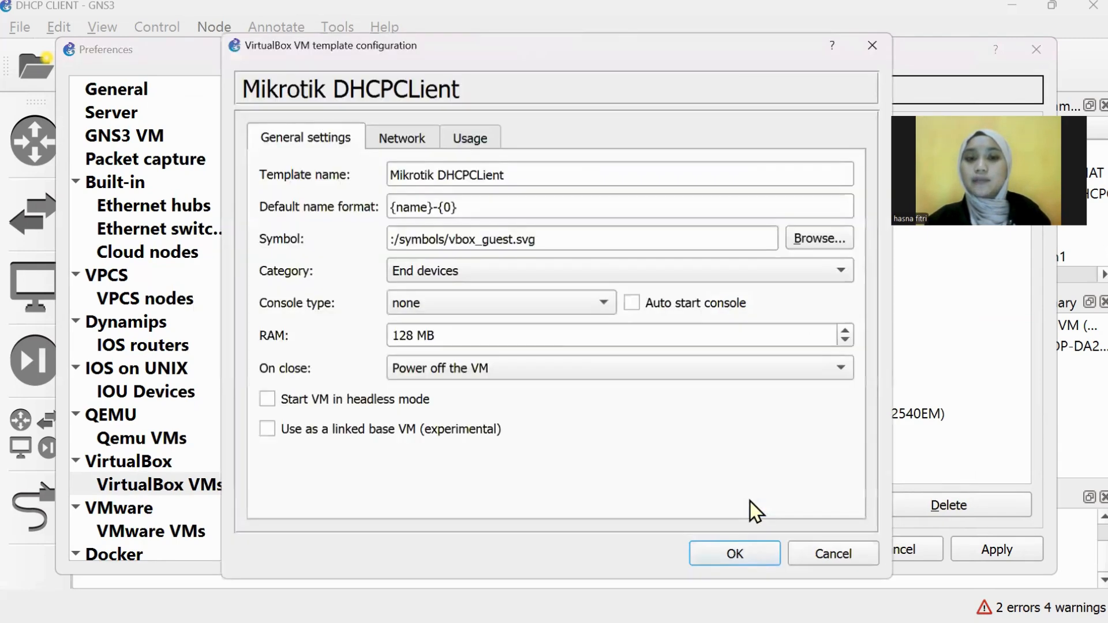
pyautogui.click(427, 154)
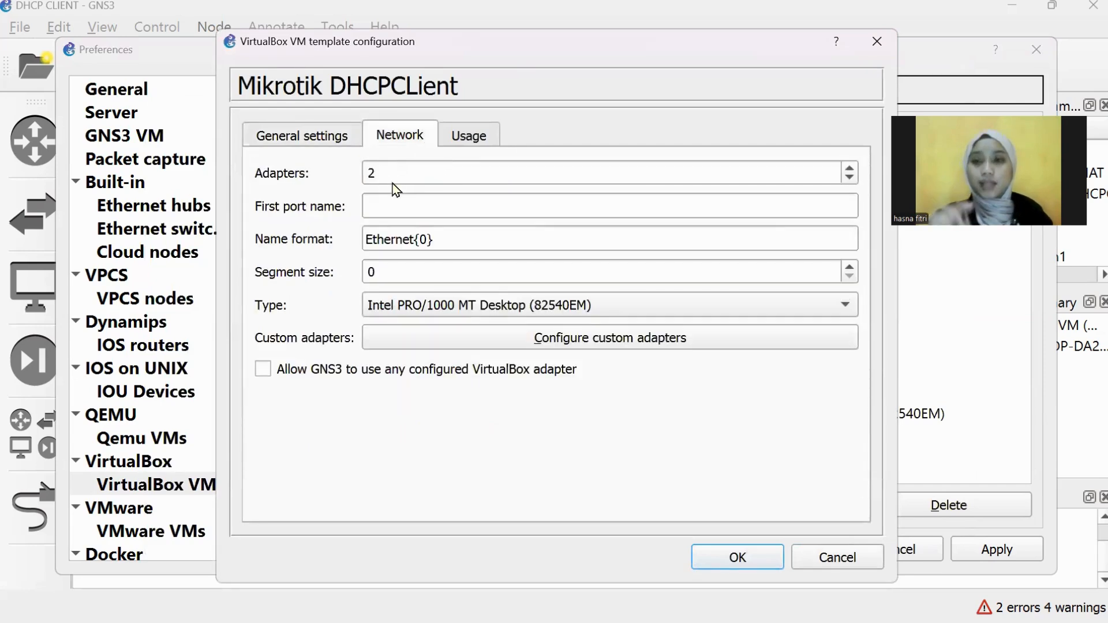
pyautogui.click(747, 569)
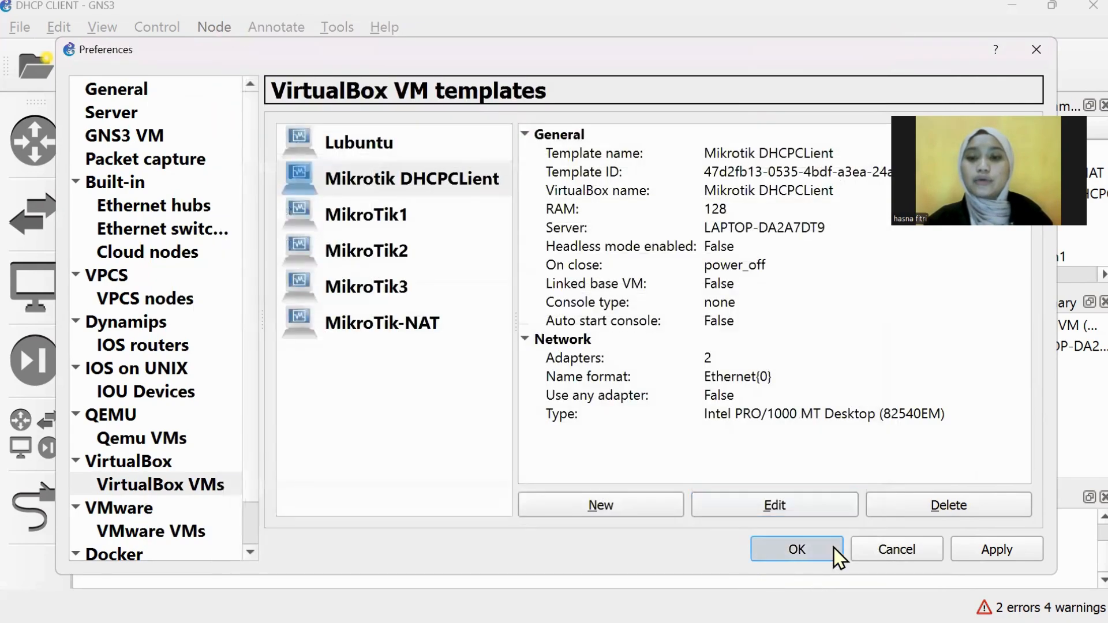
pyautogui.click(833, 547)
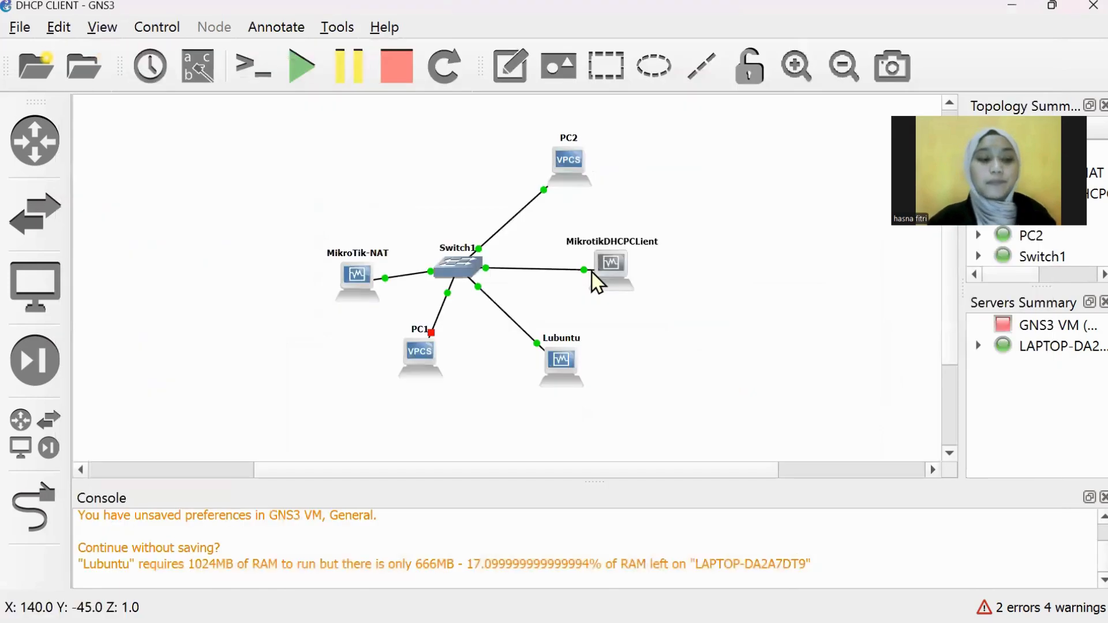
pyautogui.moveTo(590, 272)
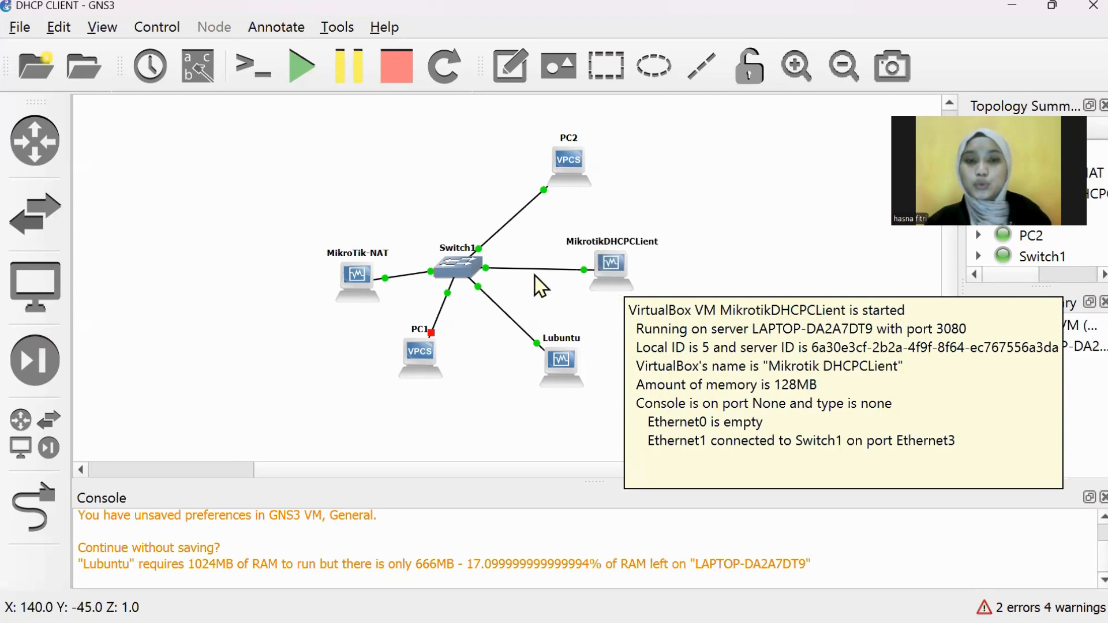
pyautogui.moveTo(467, 271)
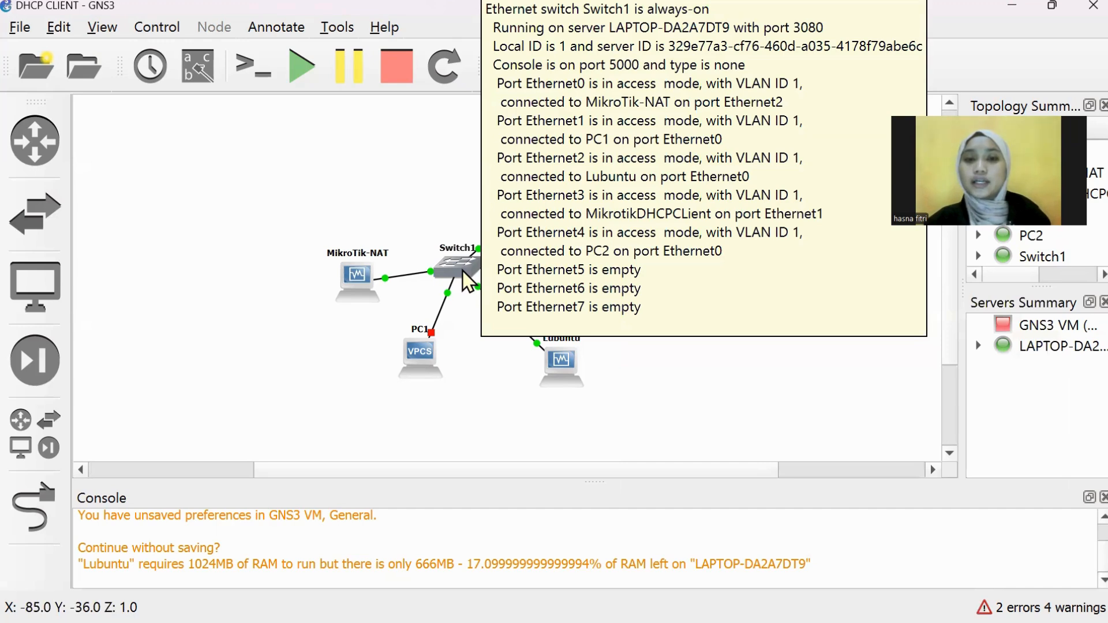
pyautogui.rightClick(466, 270)
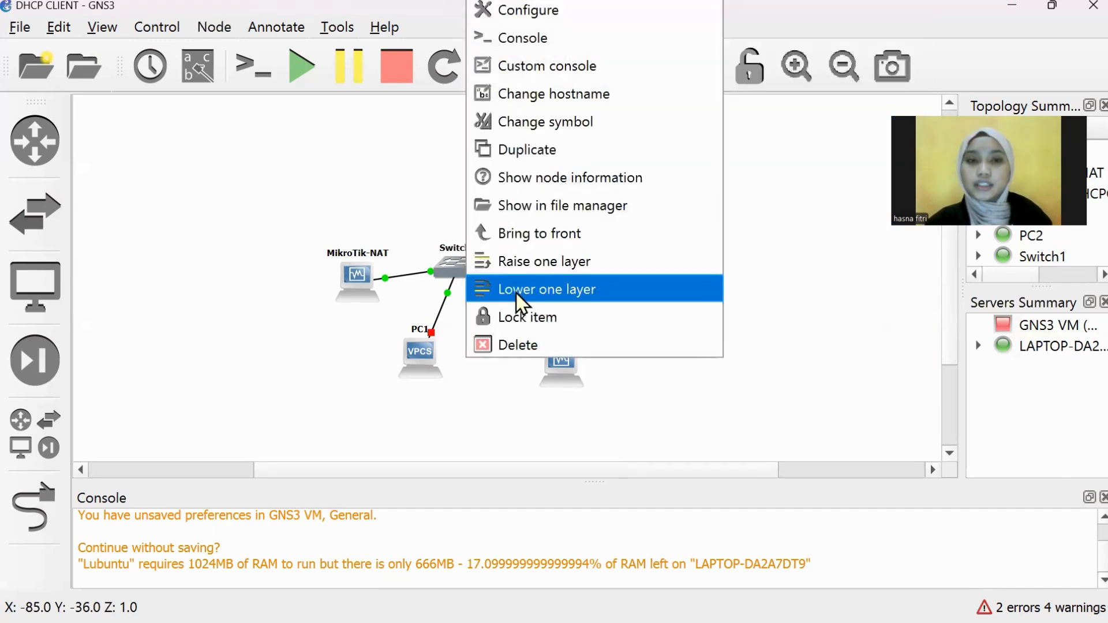
pyautogui.click(538, 187)
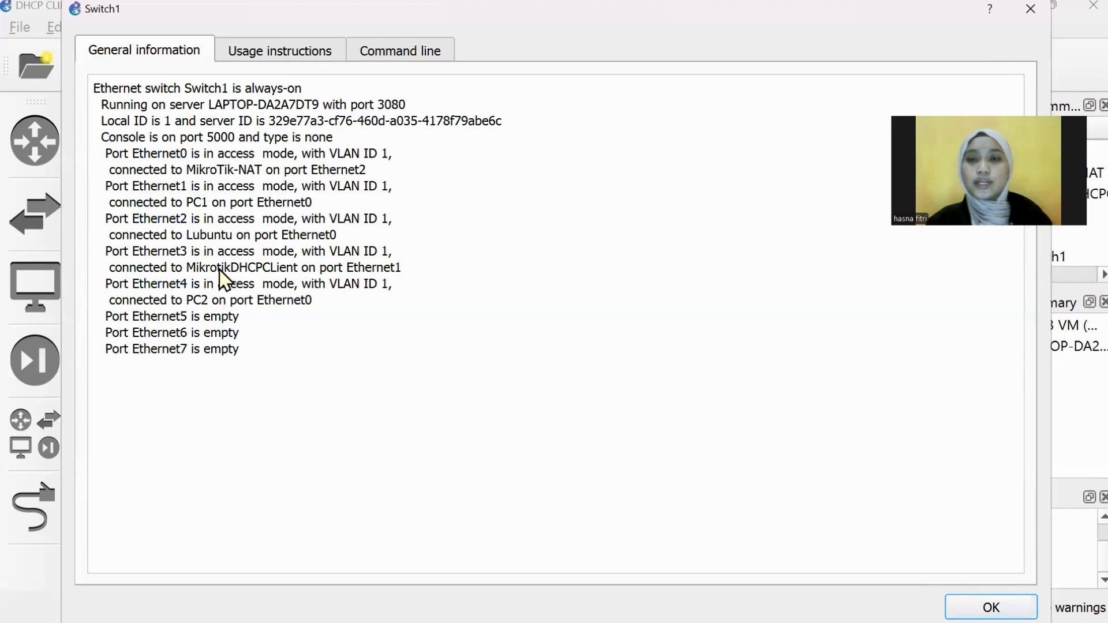
pyautogui.click(1031, 8)
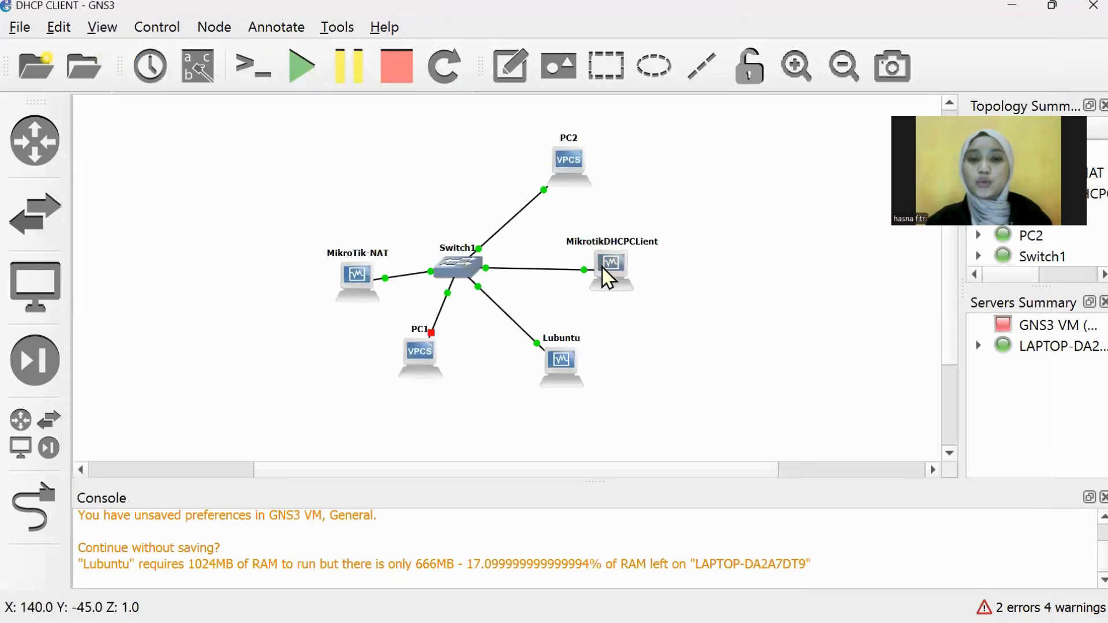
pyautogui.rightClick(610, 274)
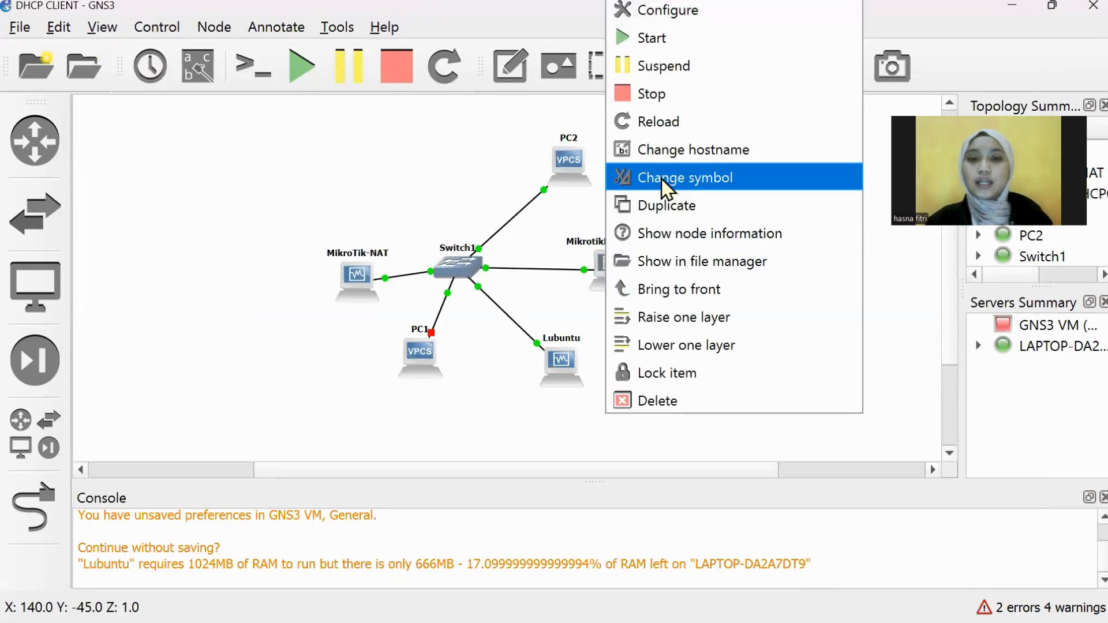
pyautogui.click(687, 241)
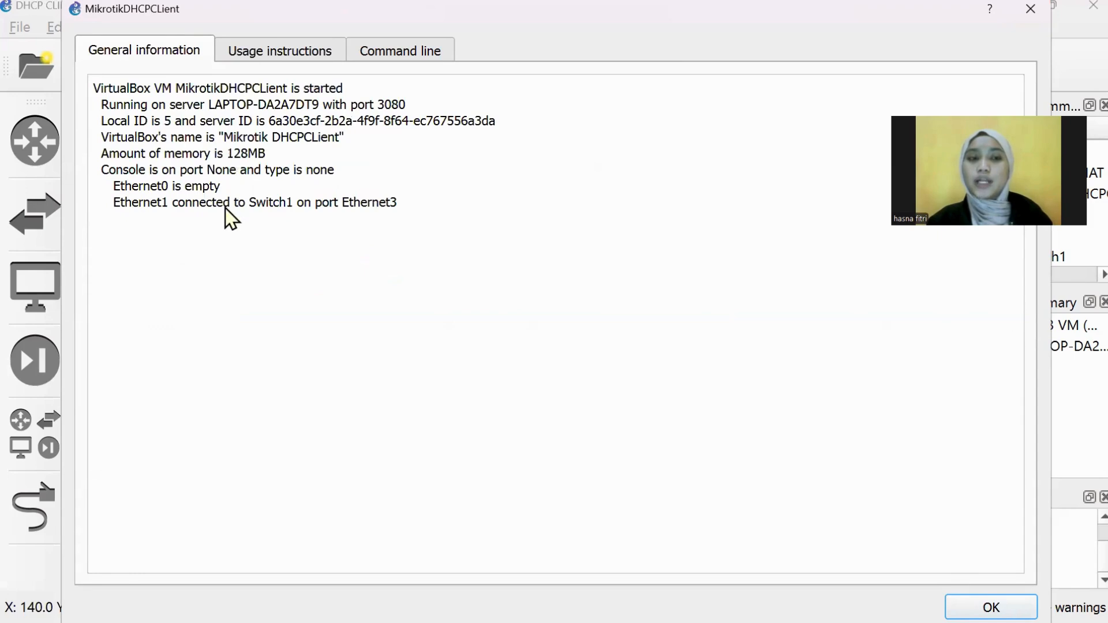
pyautogui.click(1026, 19)
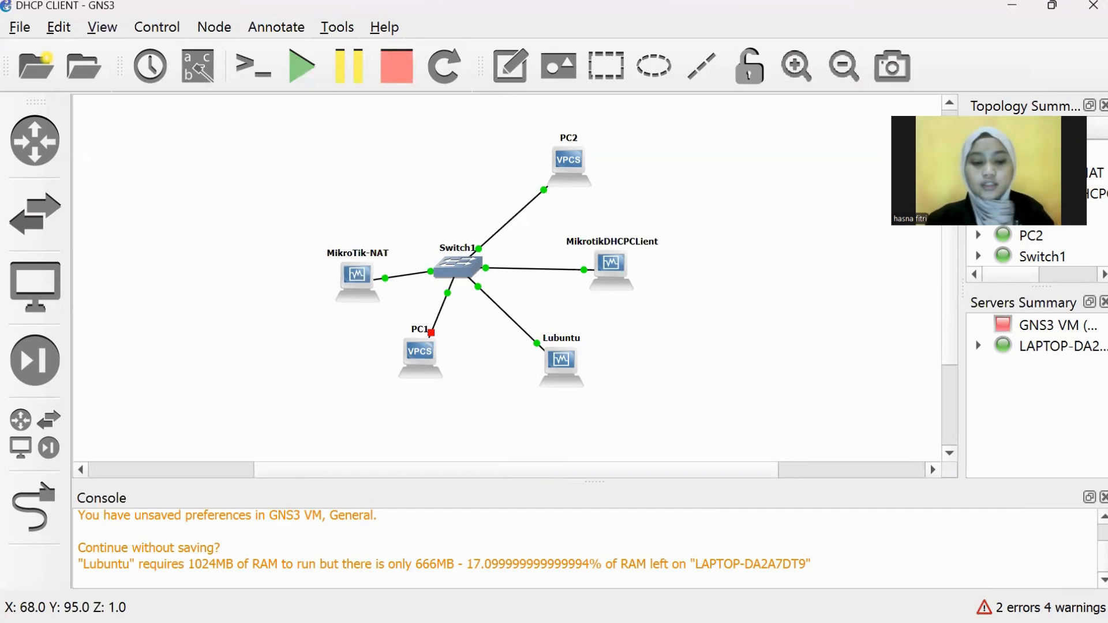
# Step: Switch to the MikroTikDHCPClient WinBox session from the taskbar's hidden apps
pyautogui.hotkey('alt', 'Tab')
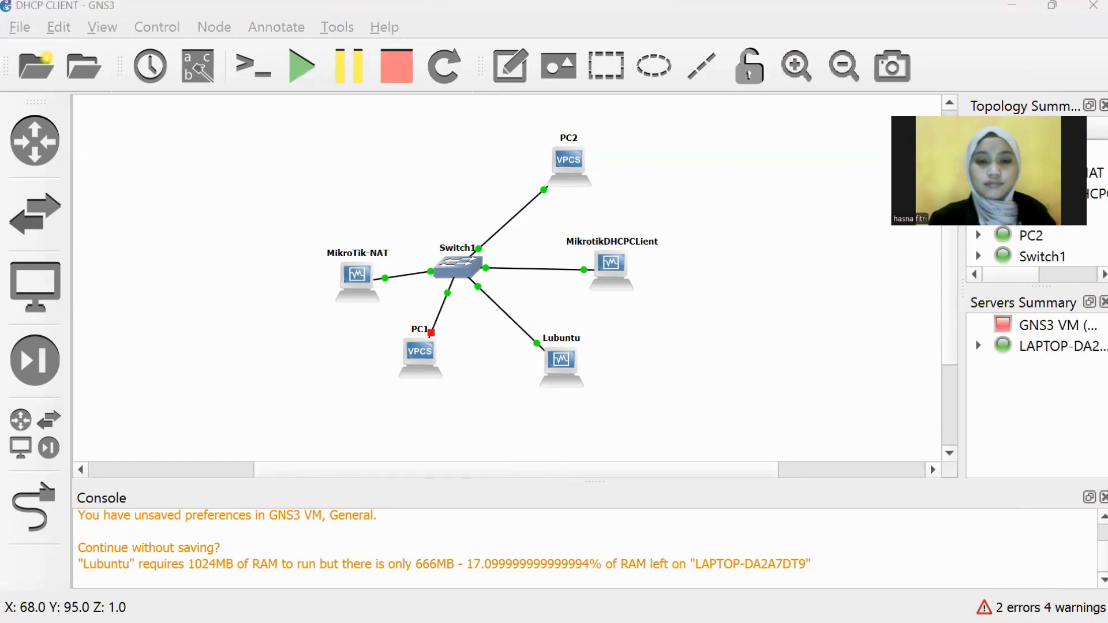
pyautogui.press('super')
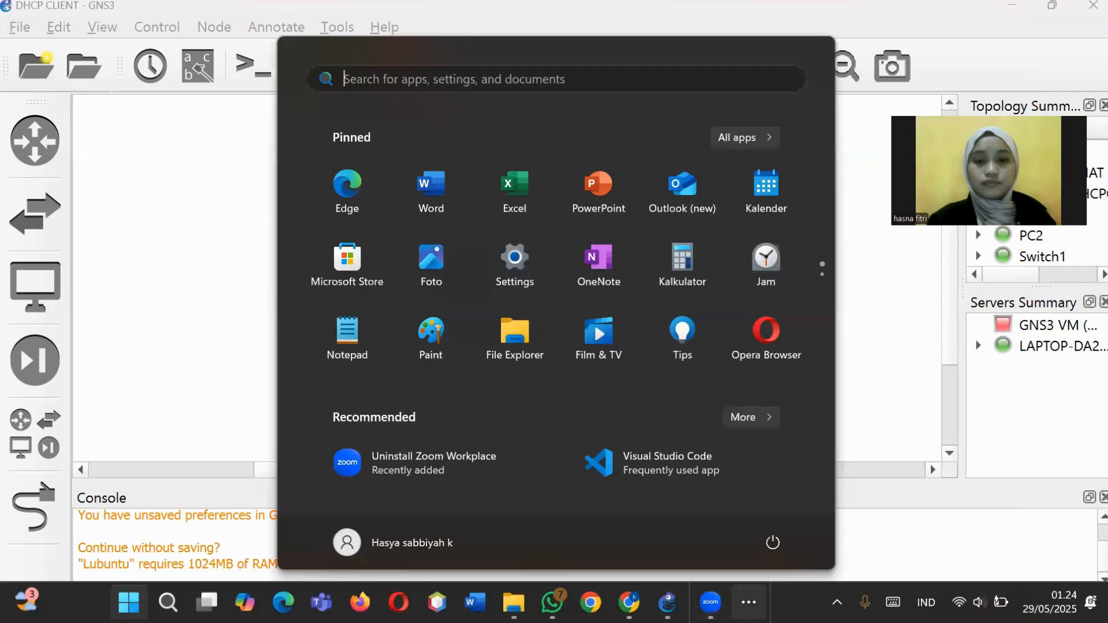
pyautogui.click(749, 603)
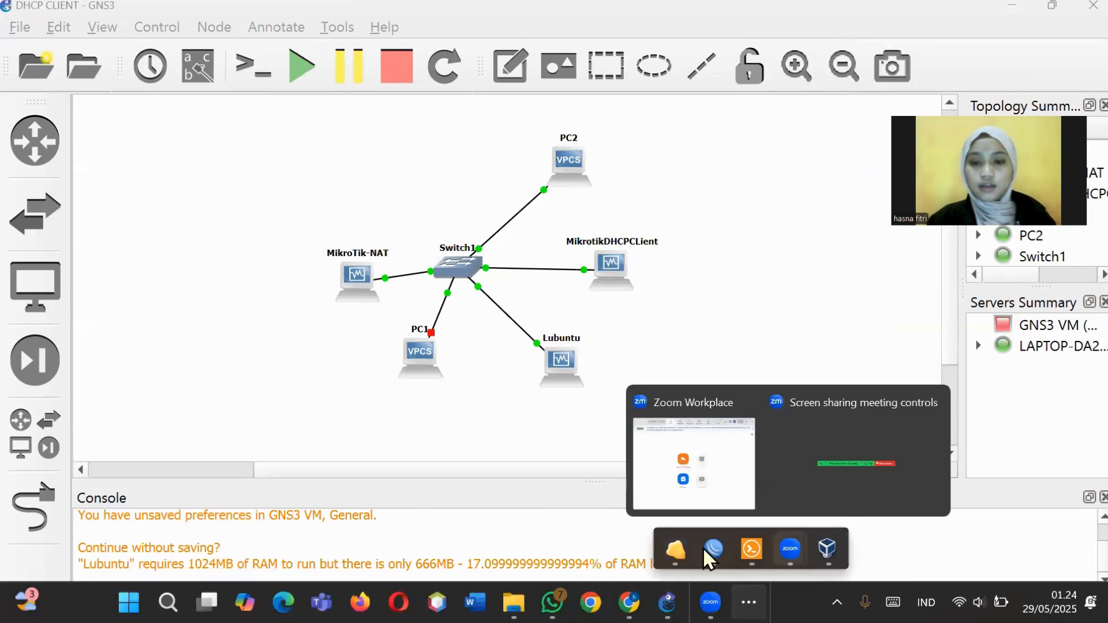
pyautogui.moveTo(700, 545)
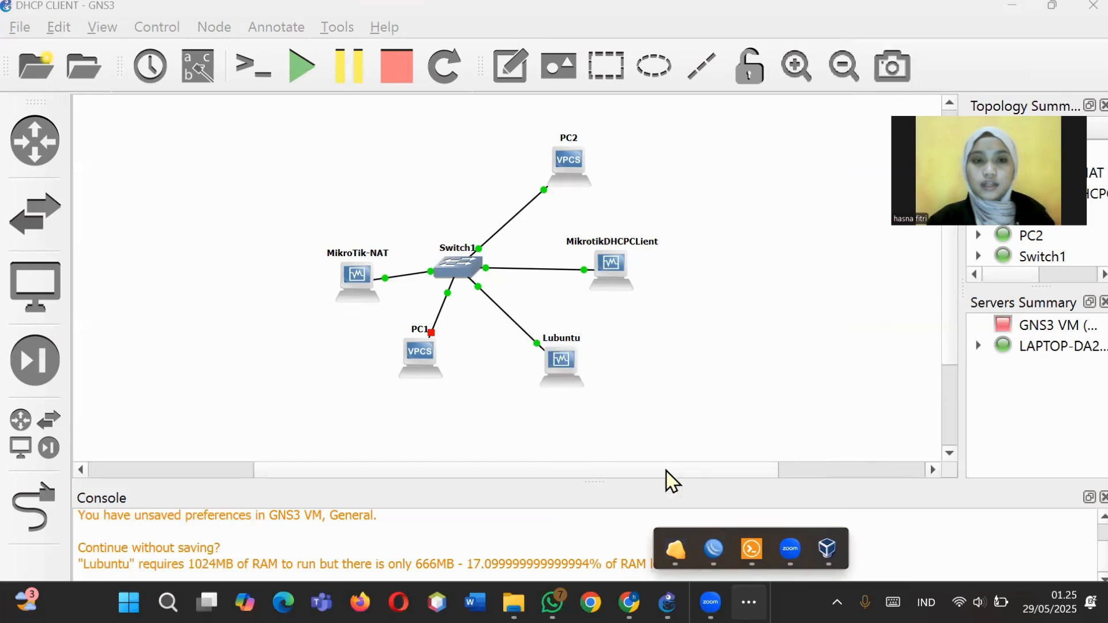
pyautogui.click(710, 547)
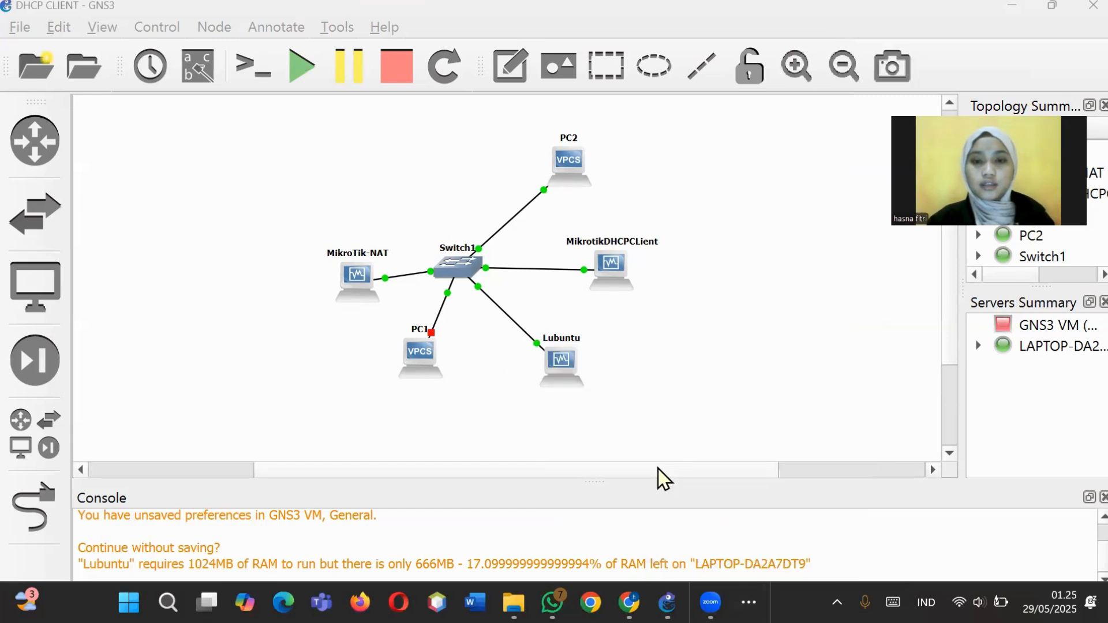
pyautogui.click(748, 603)
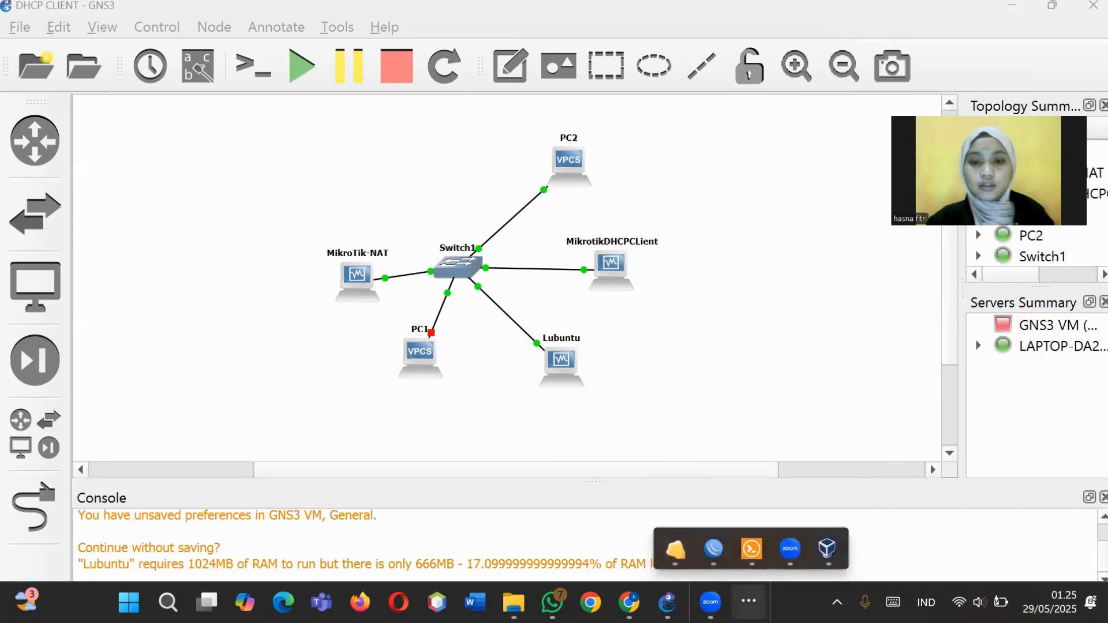
pyautogui.moveTo(715, 549)
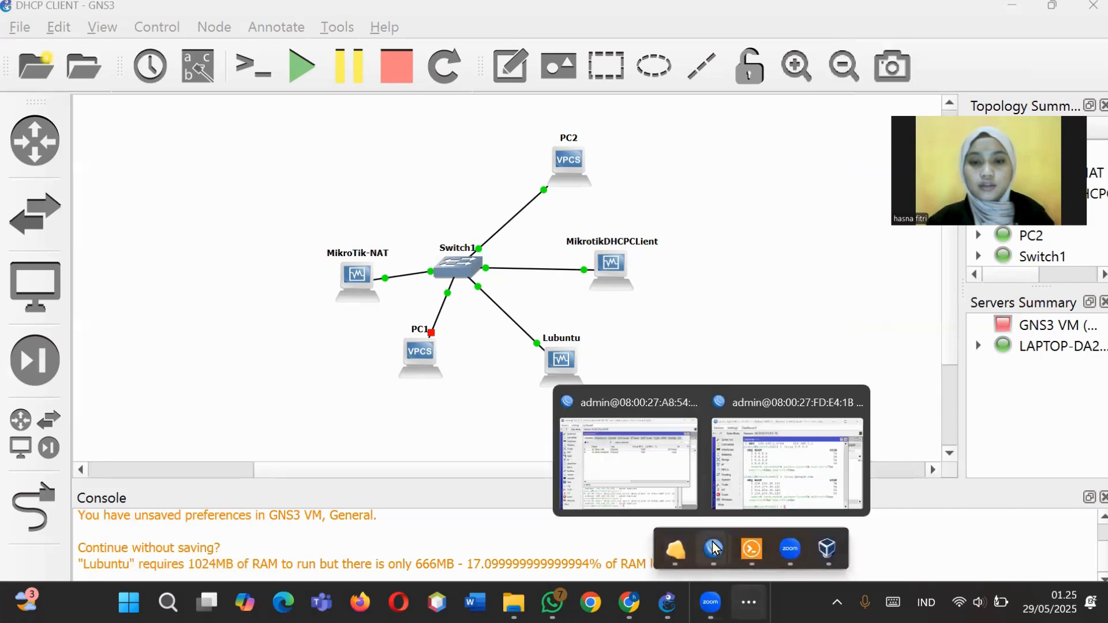
pyautogui.click(673, 491)
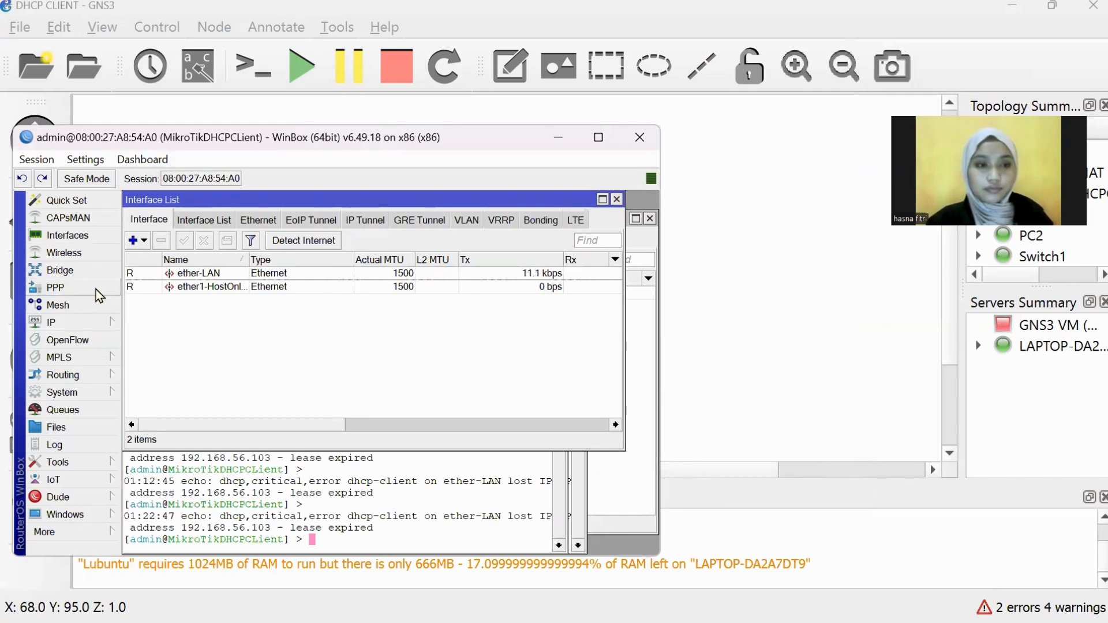
# Step: Open IP > DHCP Server and compare the empty server list with network 192.168.1.64/27
pyautogui.click(102, 320)
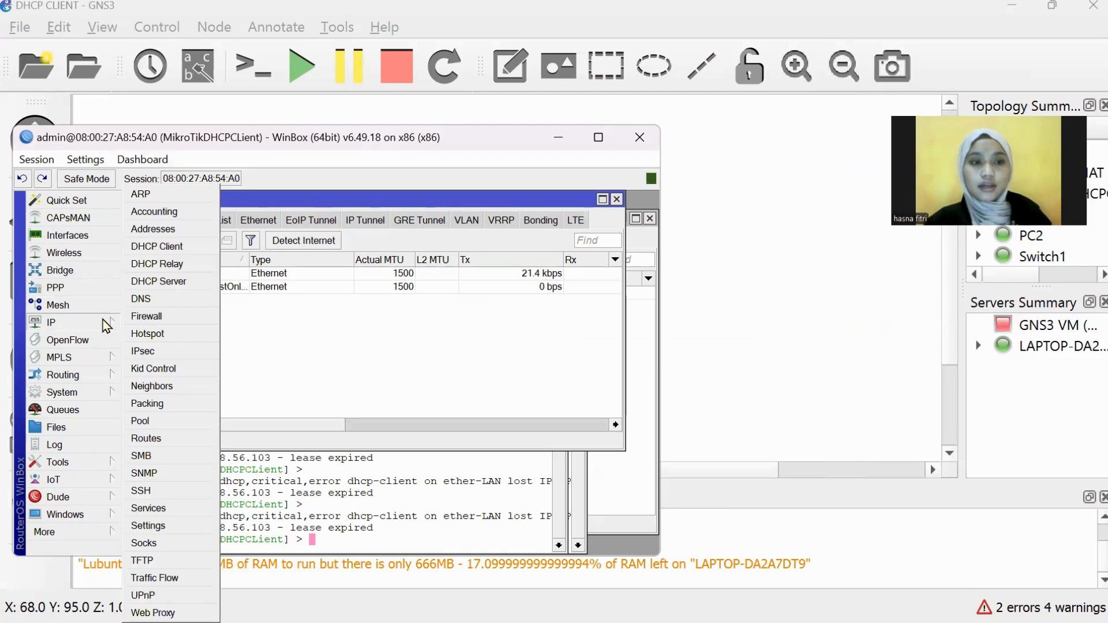
pyautogui.click(181, 281)
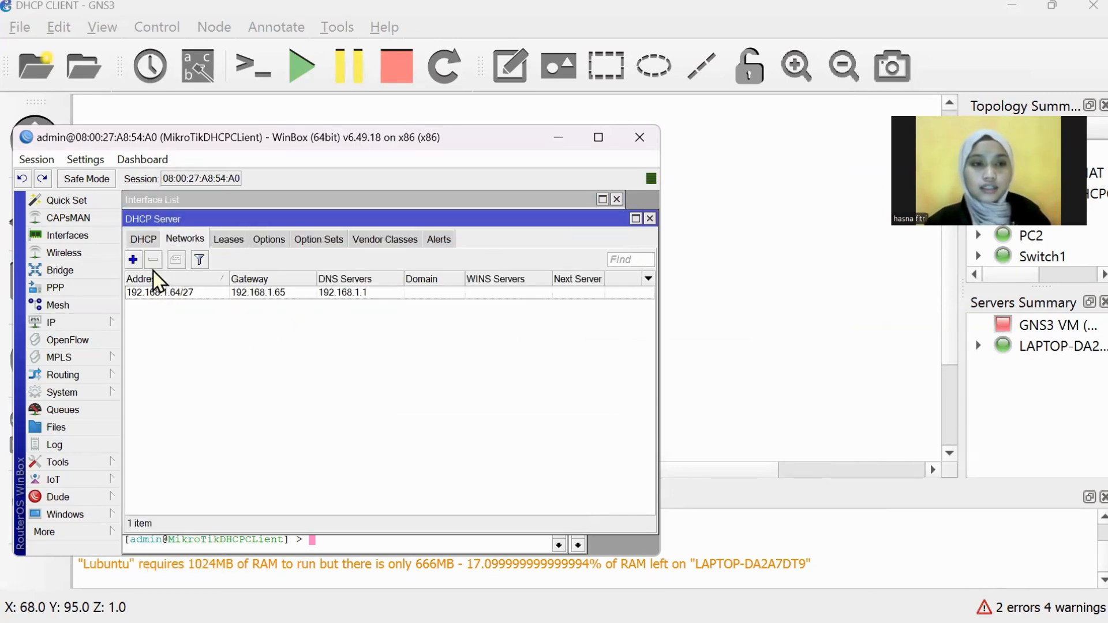
pyautogui.click(142, 241)
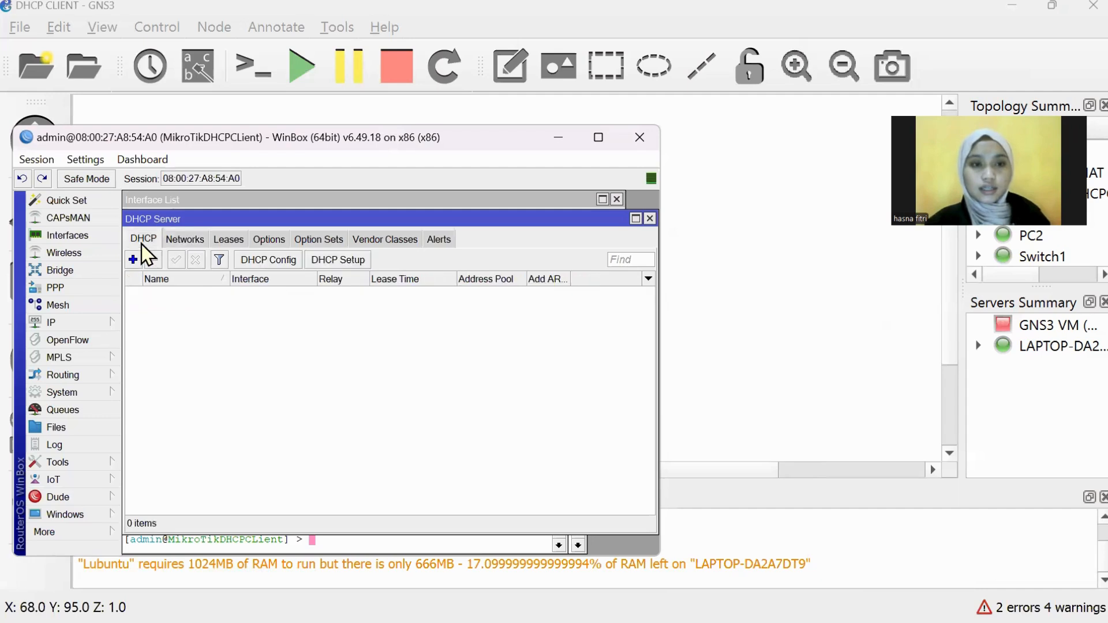
pyautogui.click(179, 239)
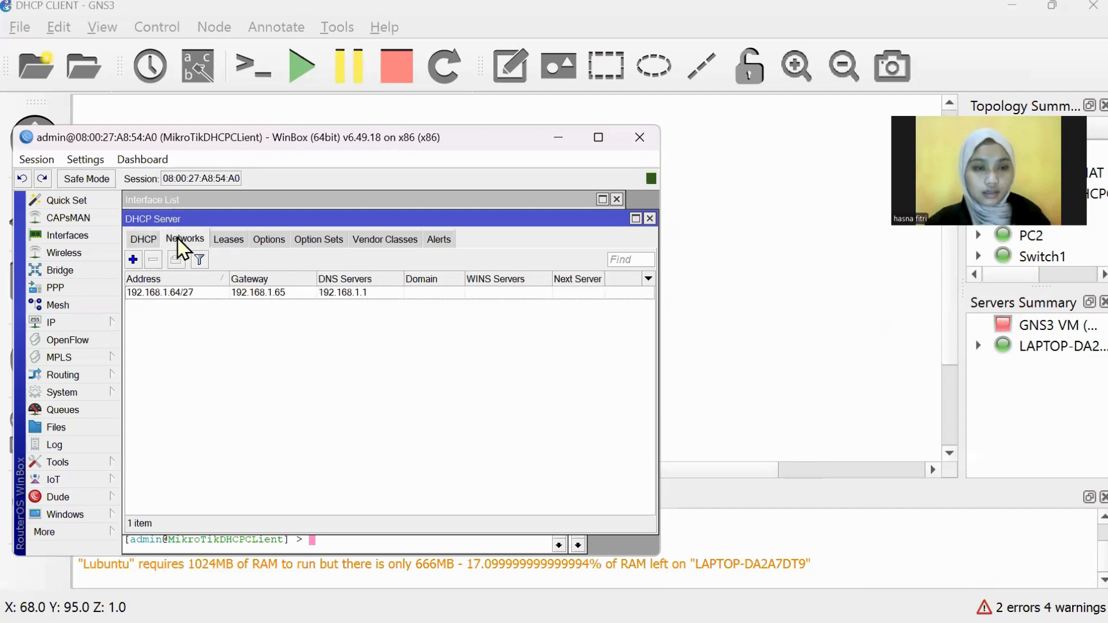
pyautogui.click(141, 241)
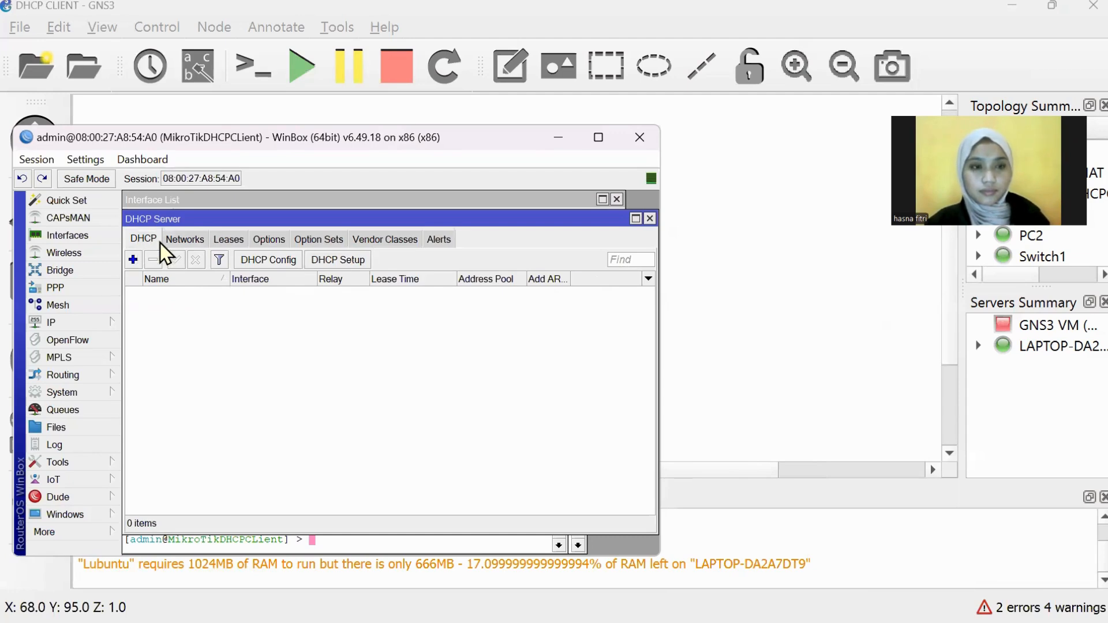
pyautogui.click(185, 242)
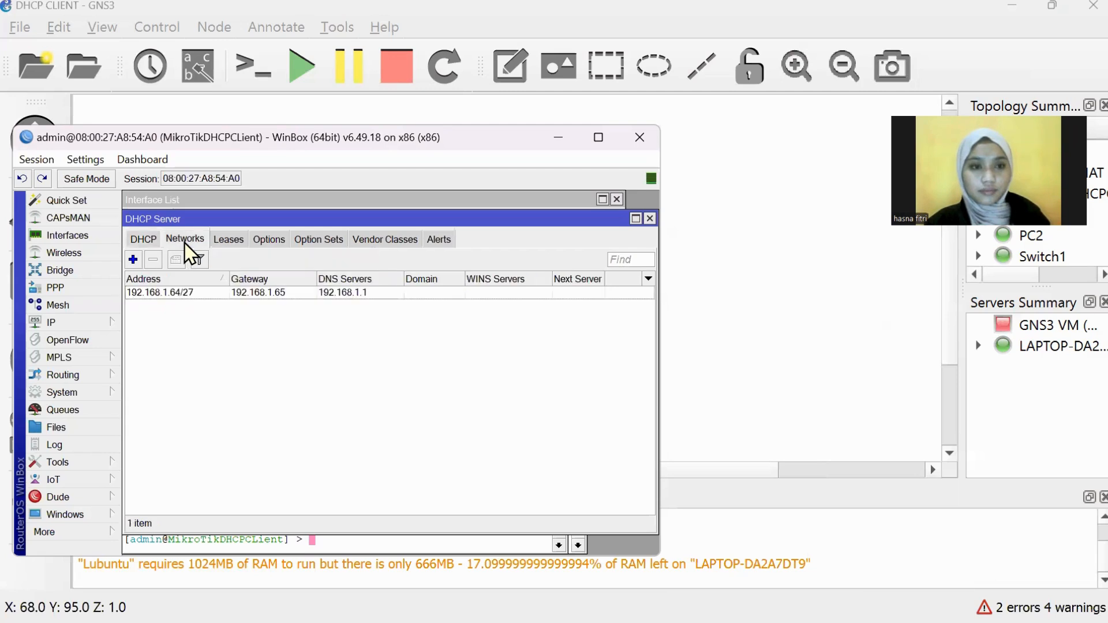
pyautogui.click(138, 243)
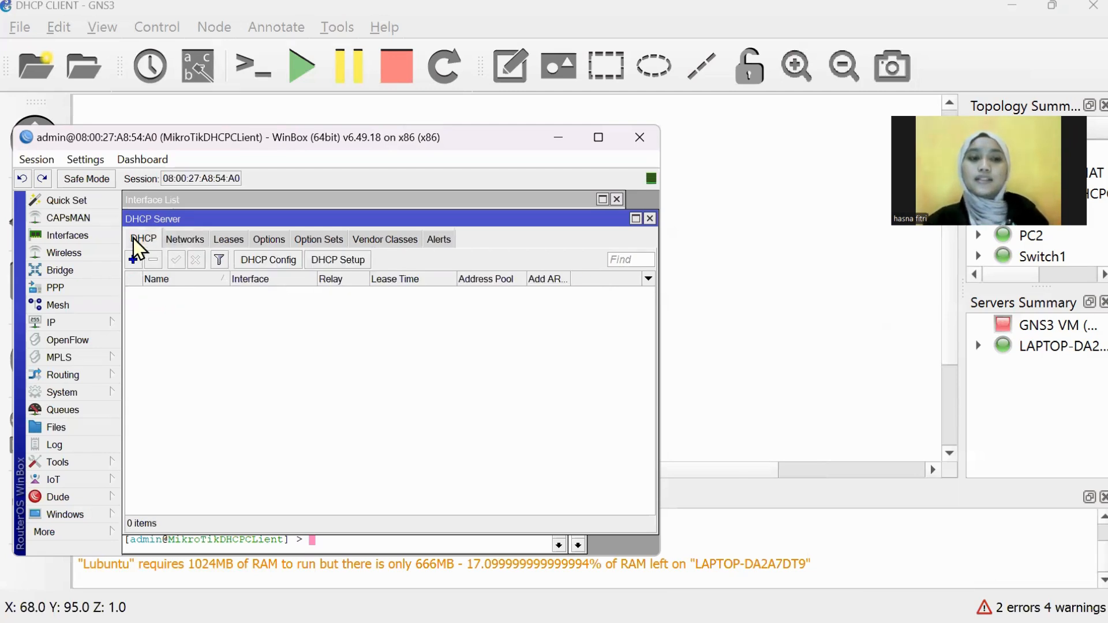
pyautogui.click(203, 250)
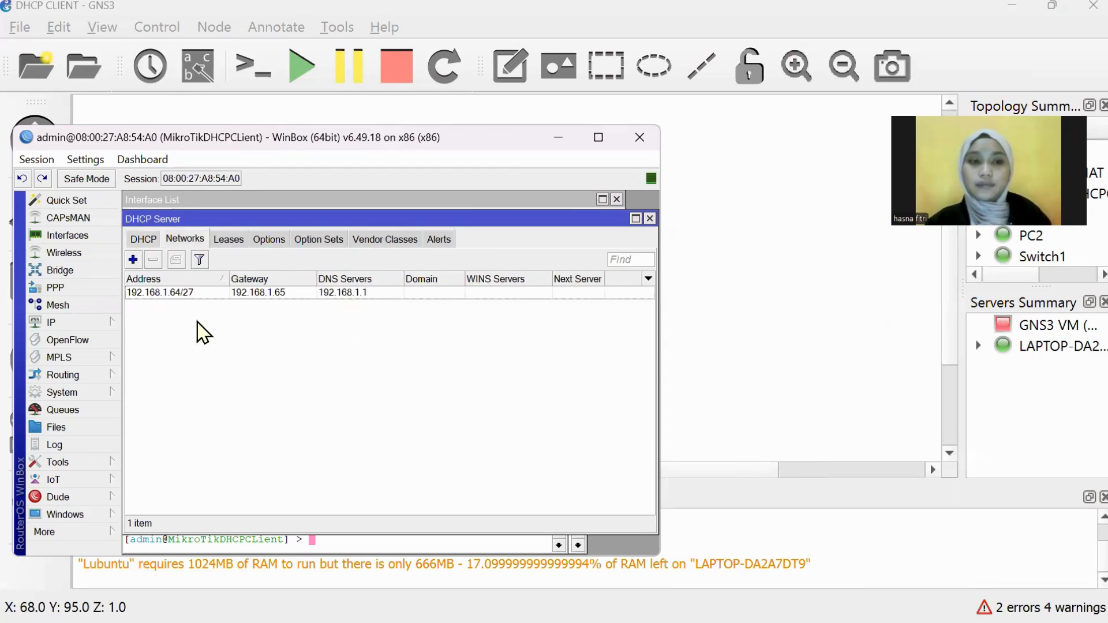
pyautogui.click(143, 240)
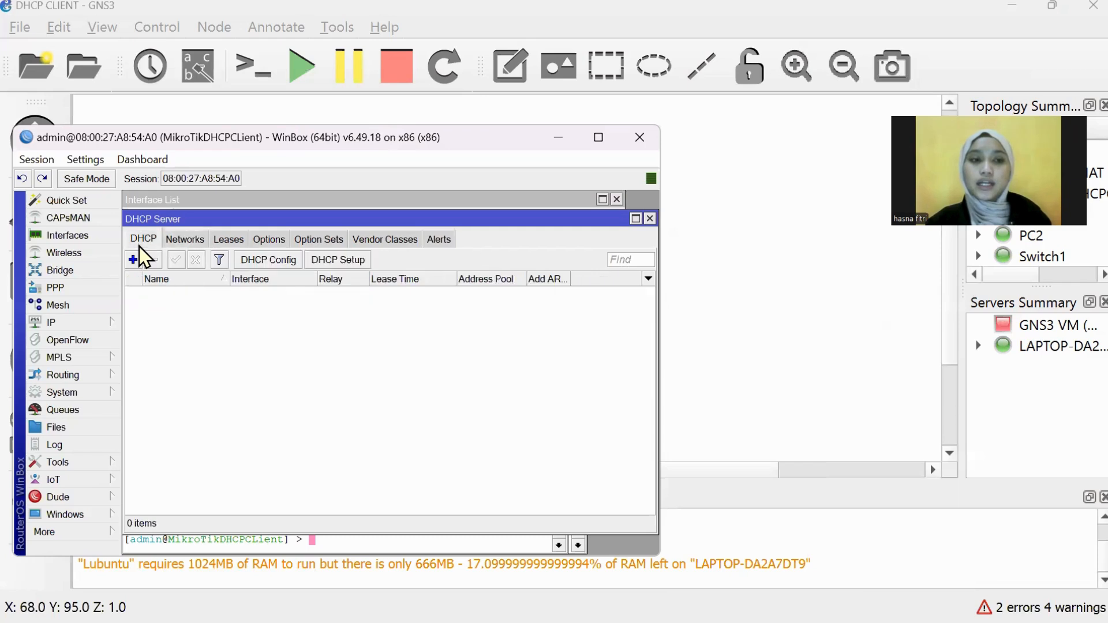
pyautogui.click(346, 261)
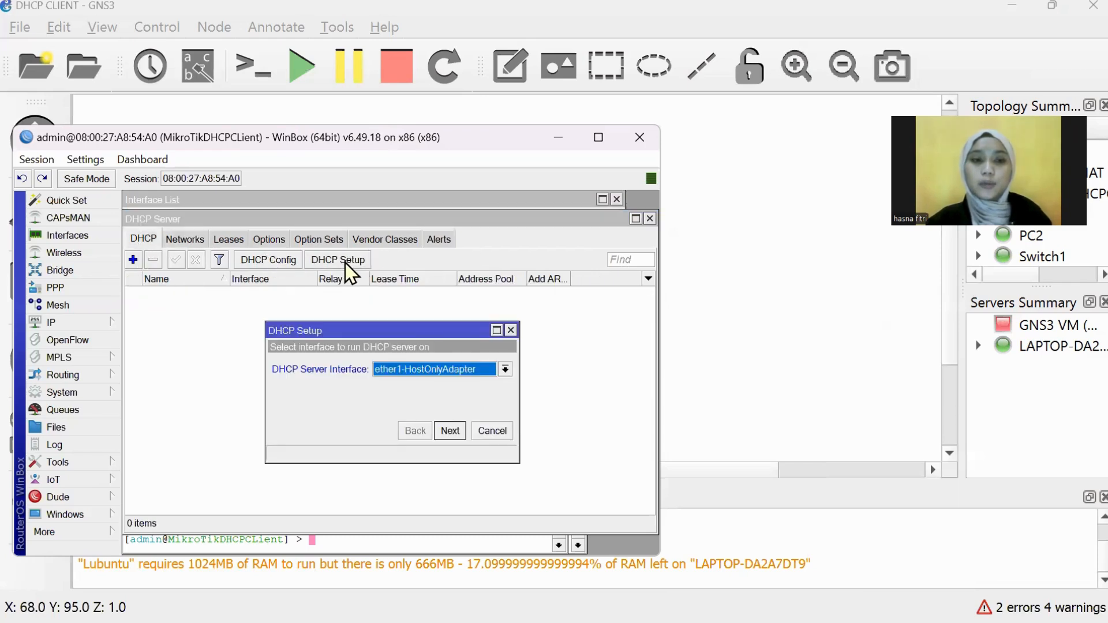
pyautogui.click(506, 370)
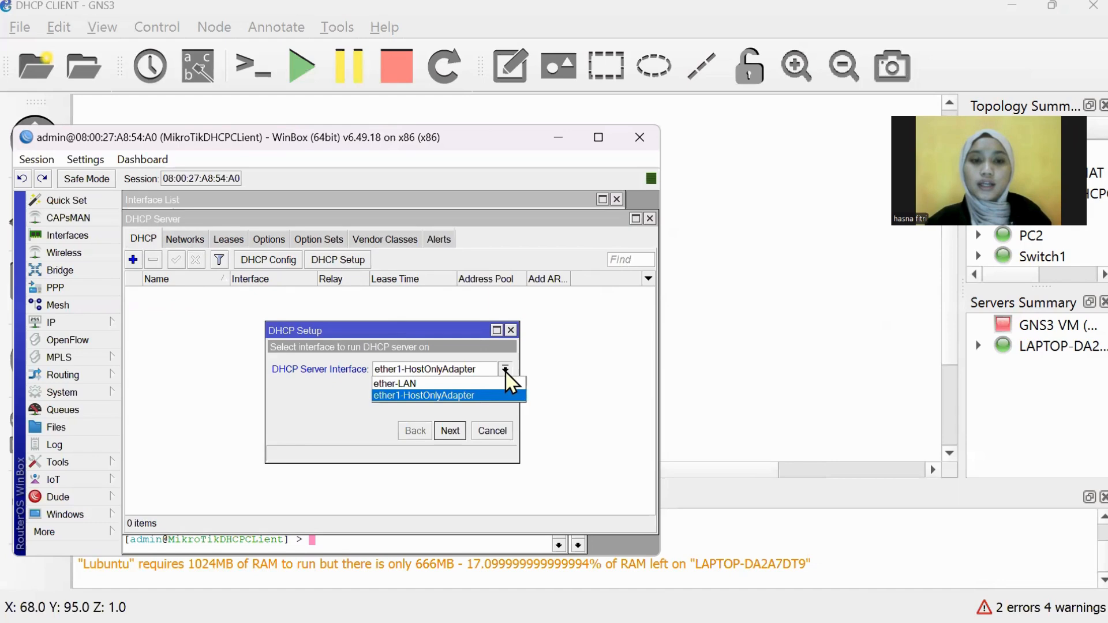
pyautogui.click(468, 386)
pyautogui.click(451, 432)
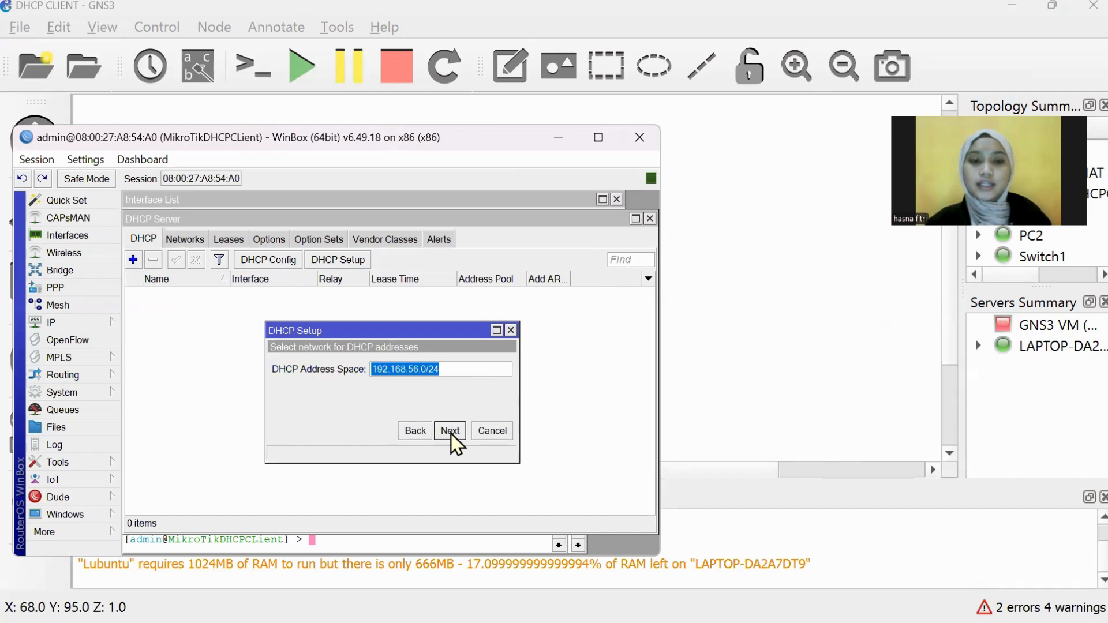
pyautogui.click(451, 432)
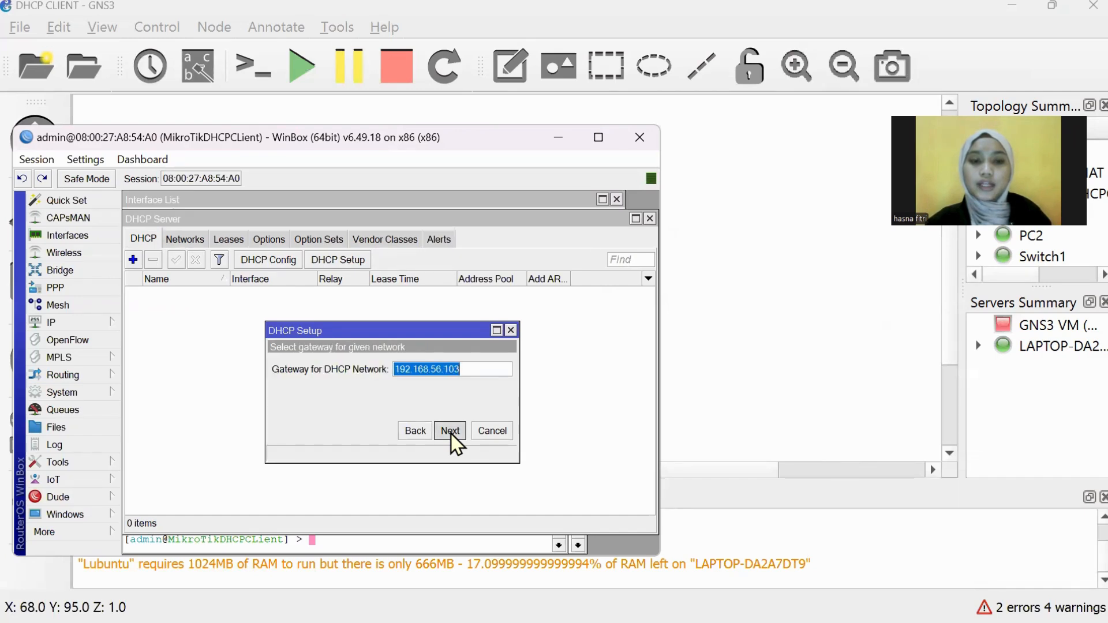
pyautogui.click(451, 432)
pyautogui.click(451, 433)
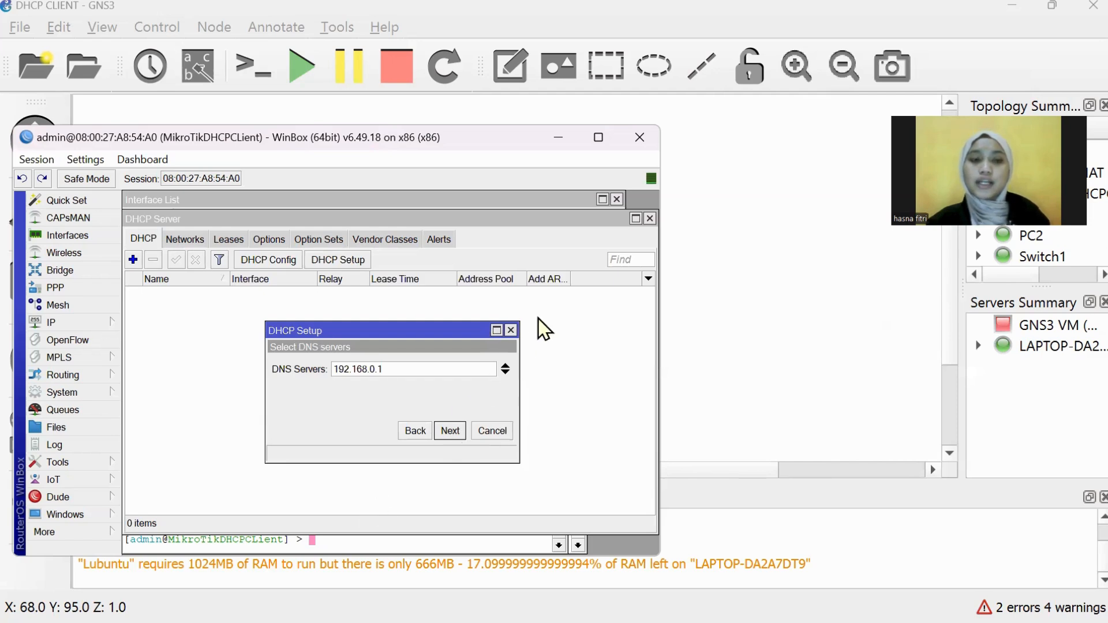
pyautogui.click(511, 330)
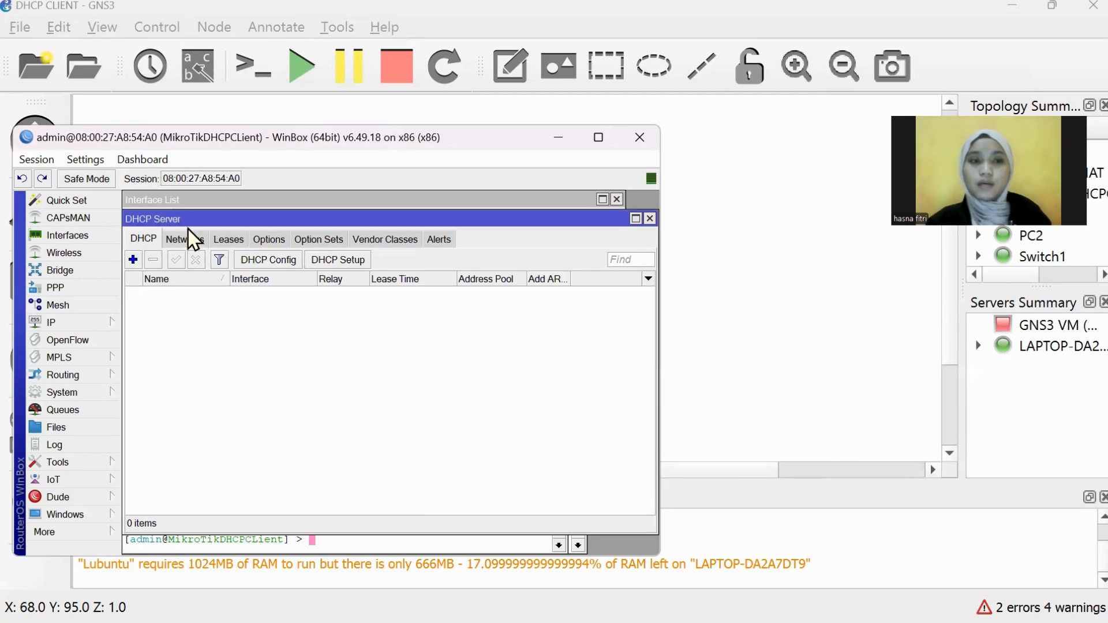
# Step: View the 192.168.1.64/27 DHCP network and open the empty Mesh window
pyautogui.click(202, 243)
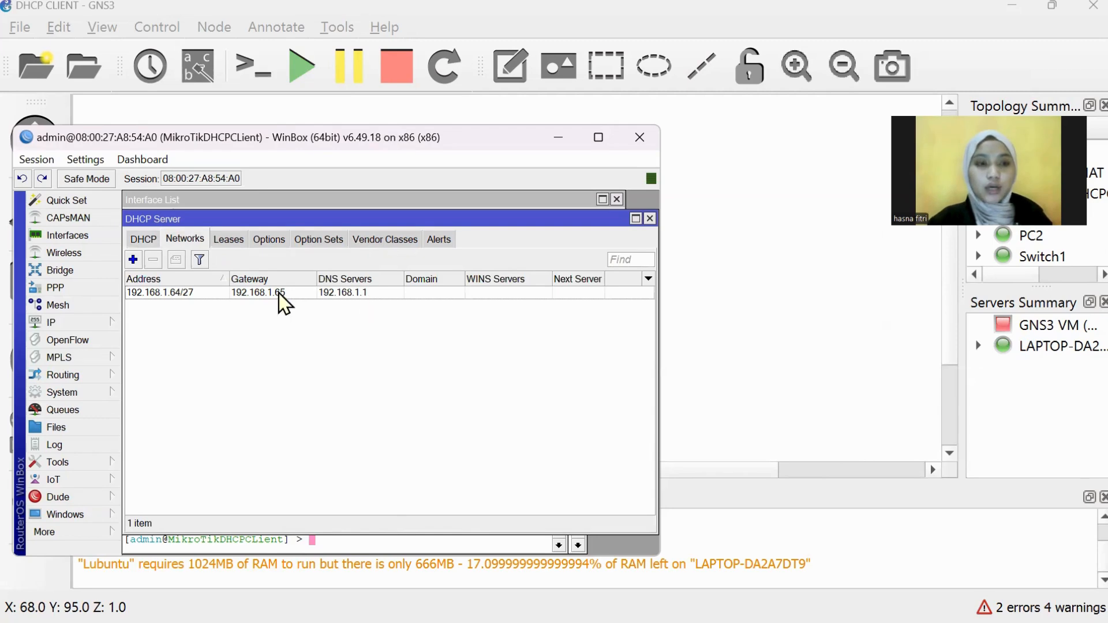
pyautogui.click(88, 312)
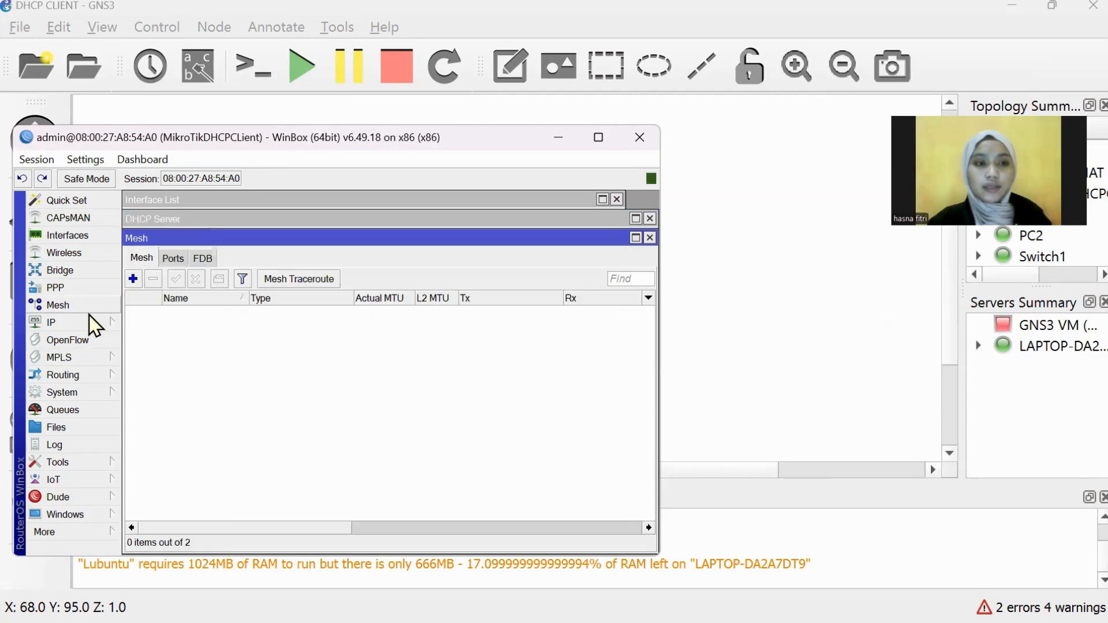
pyautogui.click(89, 315)
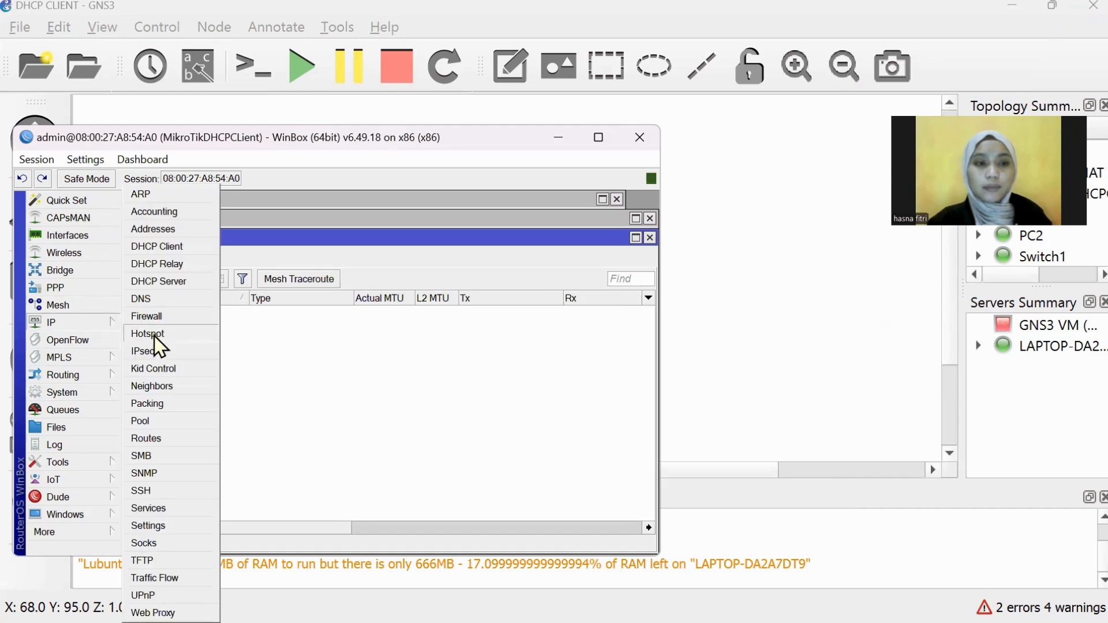
pyautogui.click(299, 374)
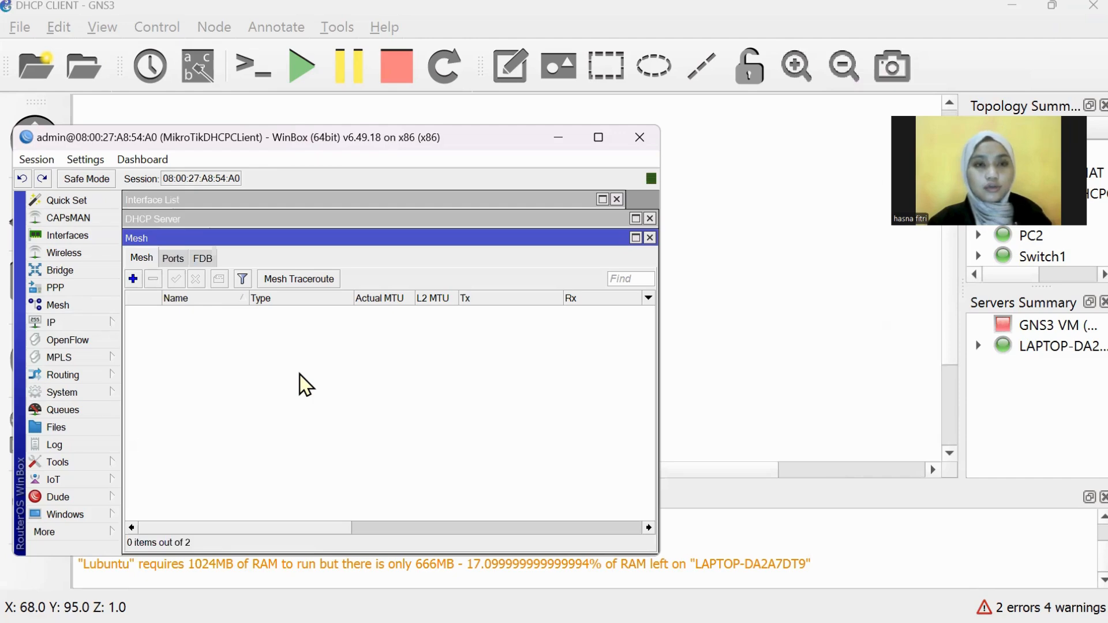
# Step: Return to the GNS3 topology and check that MikroTik-NAT is reported as started
pyautogui.click(704, 242)
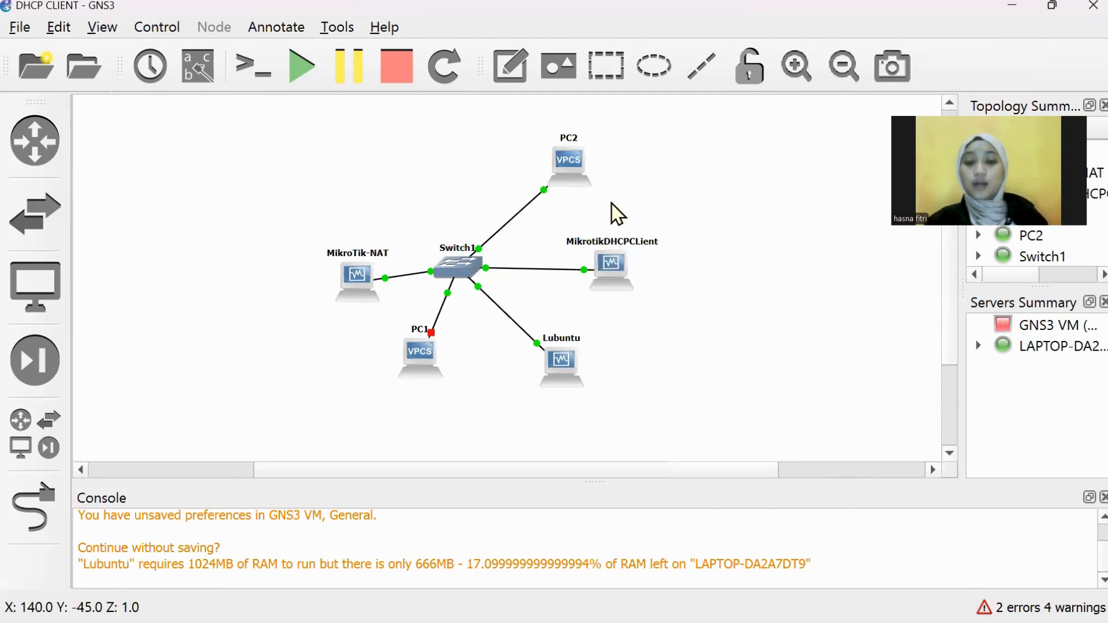
pyautogui.moveTo(614, 281)
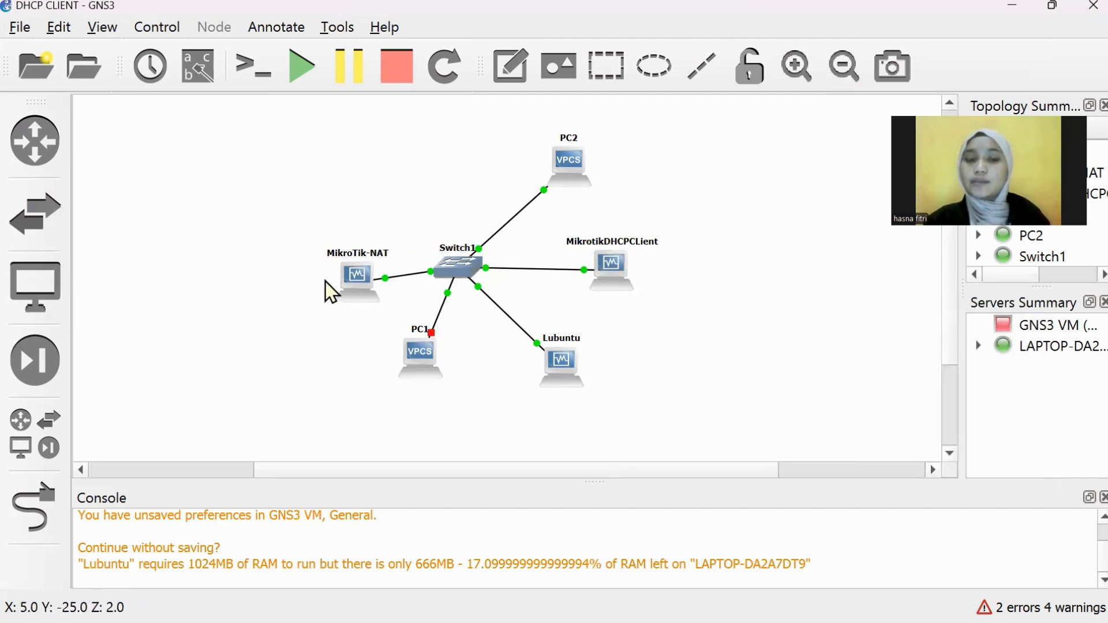
pyautogui.moveTo(367, 280)
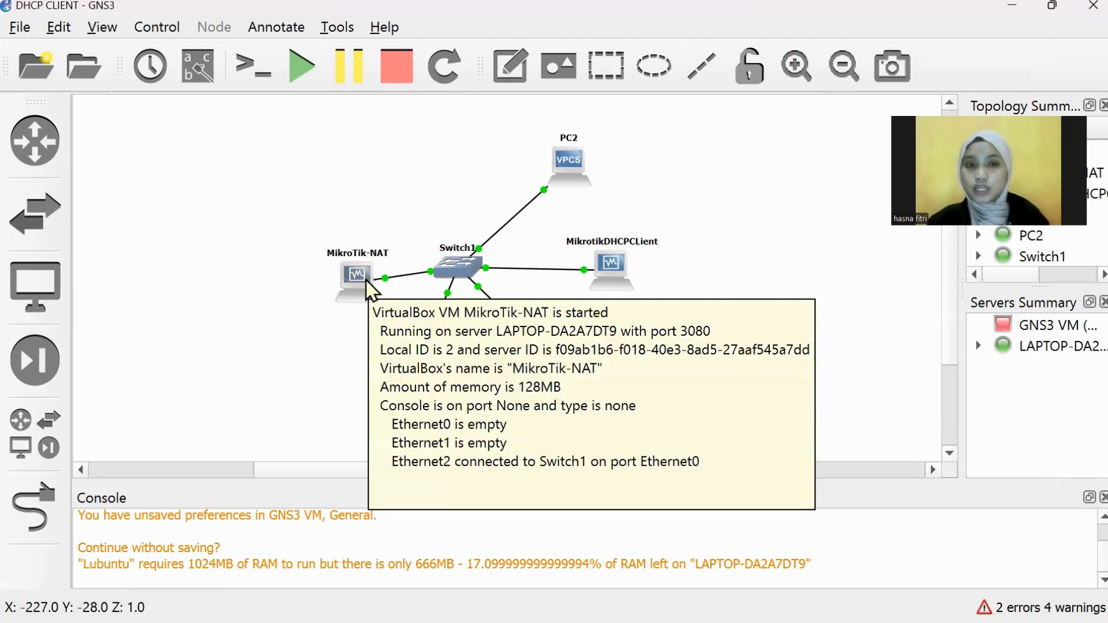
pyautogui.rightClick(366, 281)
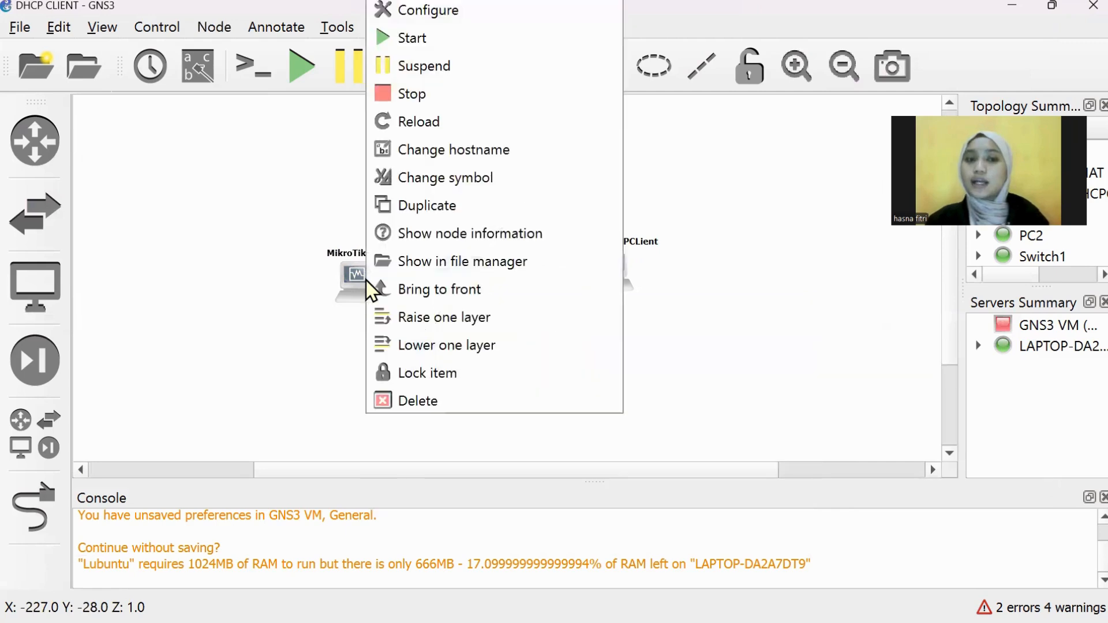
pyautogui.click(281, 204)
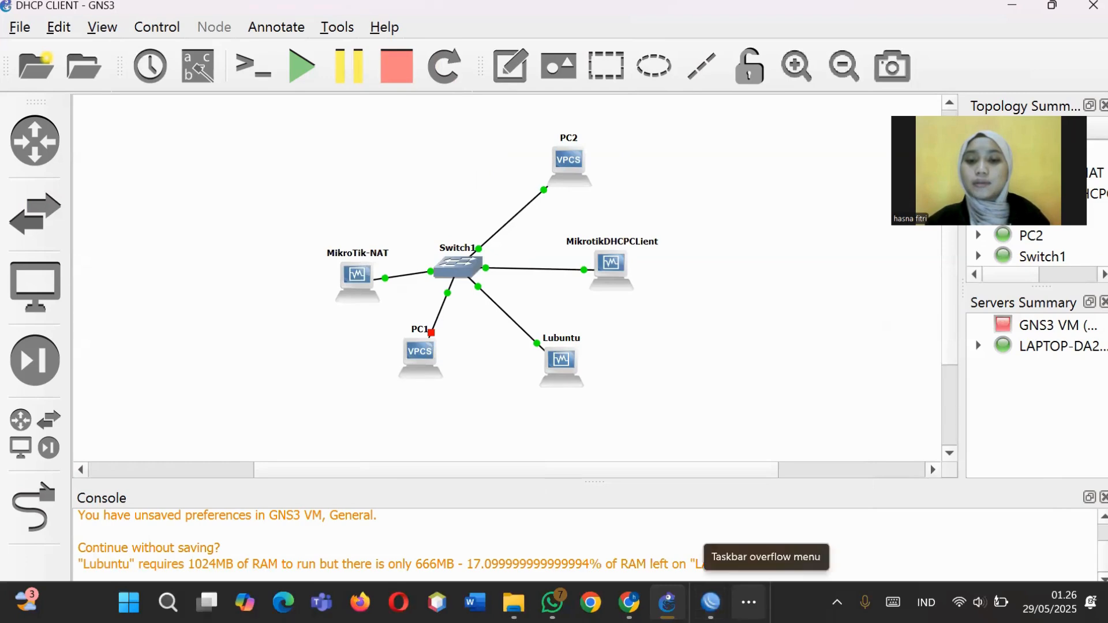
pyautogui.click(748, 602)
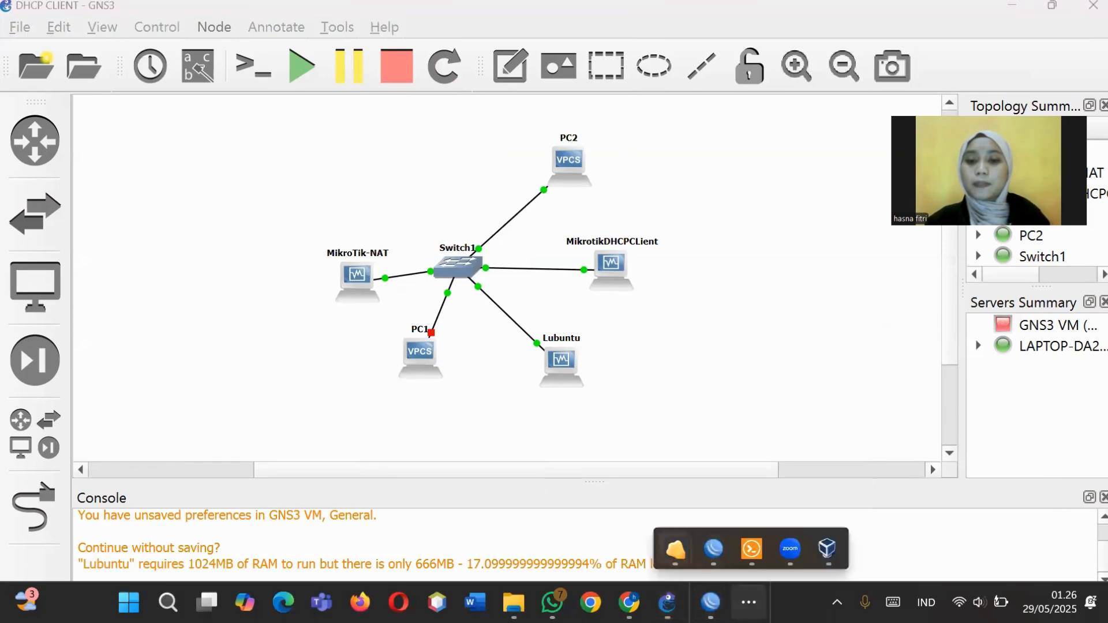
pyautogui.moveTo(675, 548)
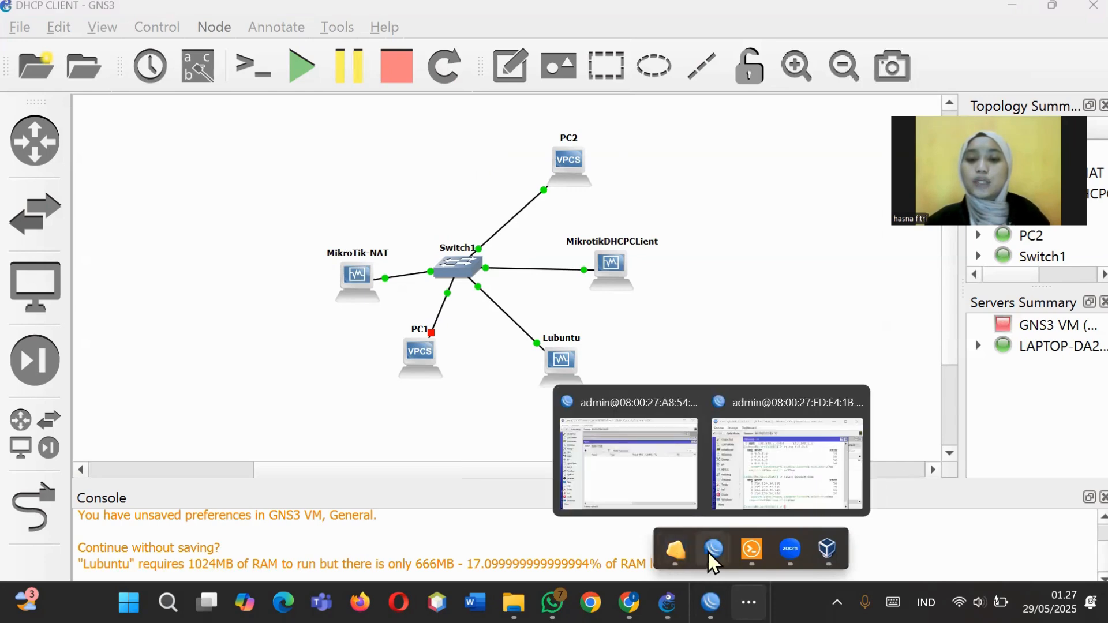
# Step: Bring the MikroTikDHCPClient session forward and launch a new WinBox loader from Tools
pyautogui.click(686, 481)
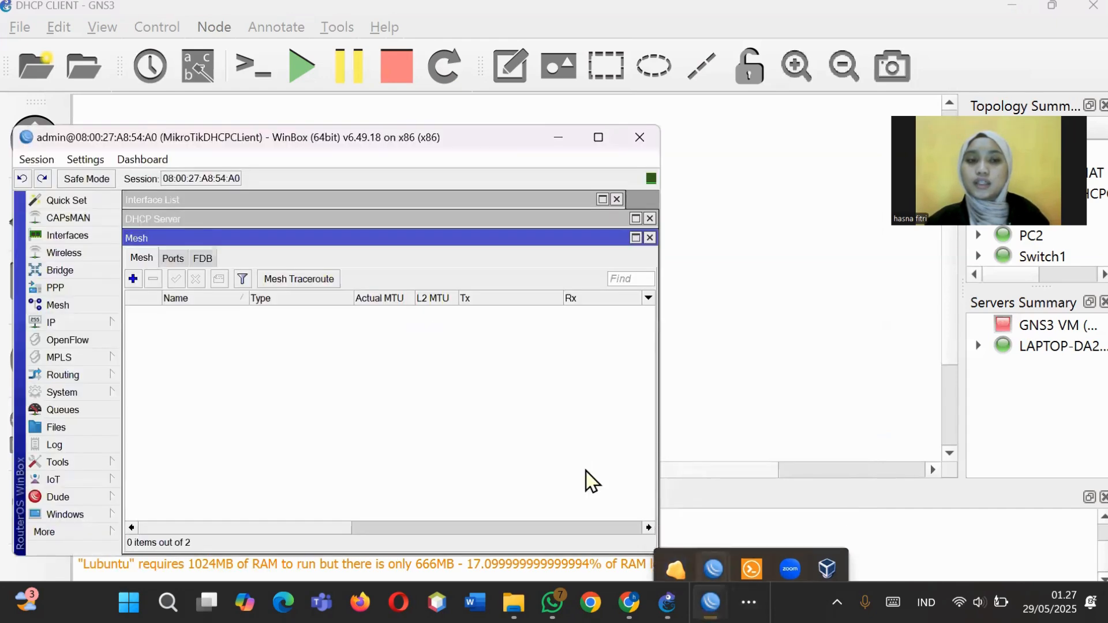
pyautogui.click(100, 526)
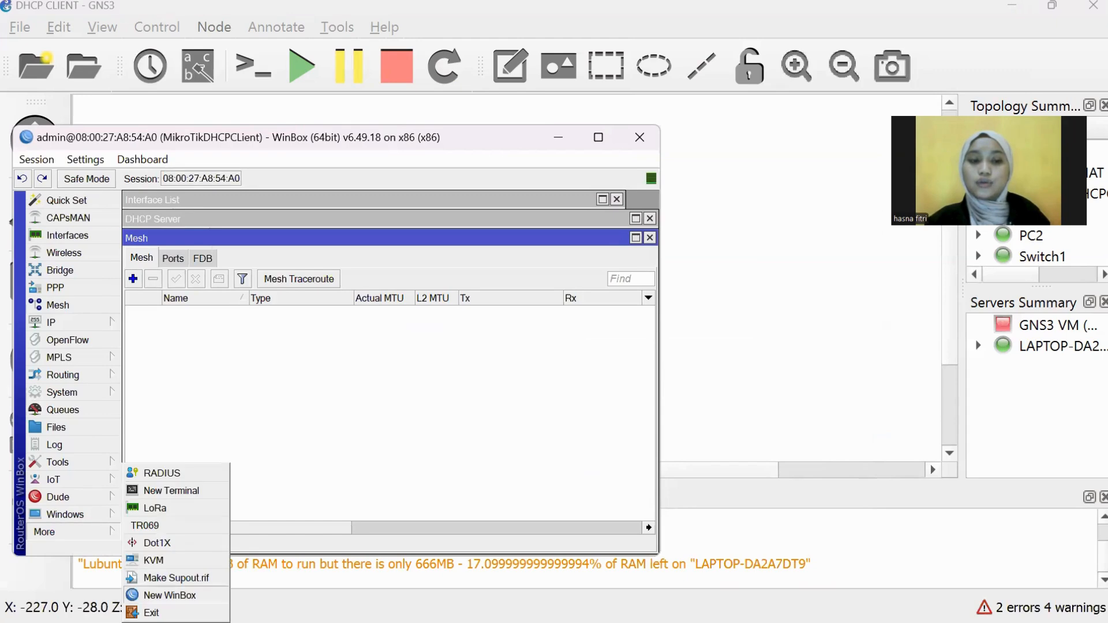
pyautogui.click(170, 595)
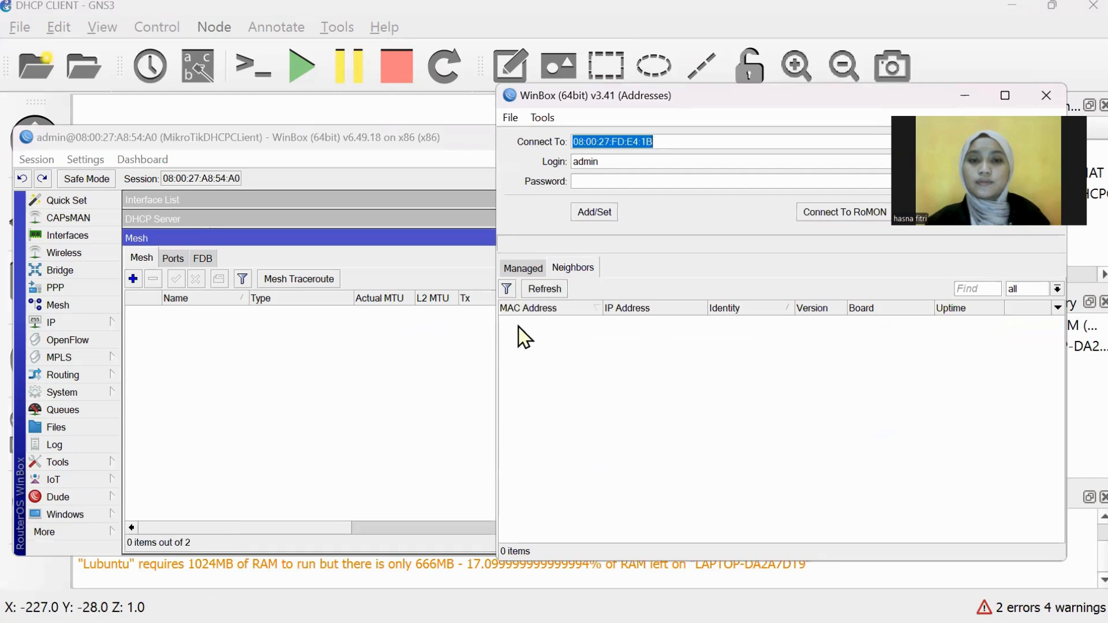
# Step: Refresh the loader's Neighbors list to show the two MikroTik routers, then minimise the loader
pyautogui.click(538, 295)
pyautogui.click(538, 295)
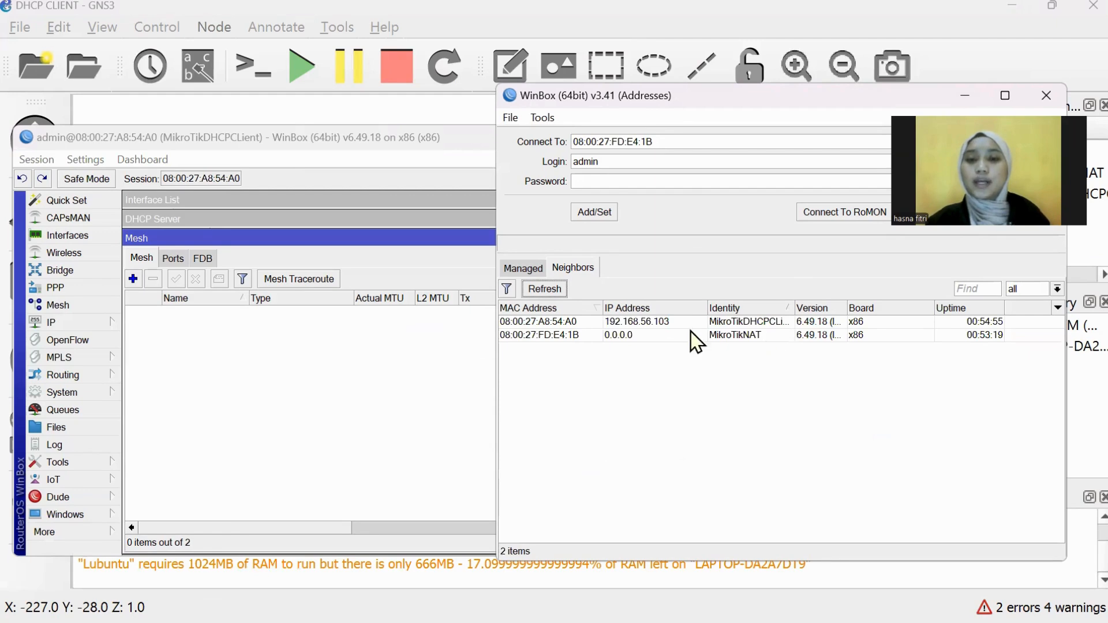
pyautogui.click(964, 88)
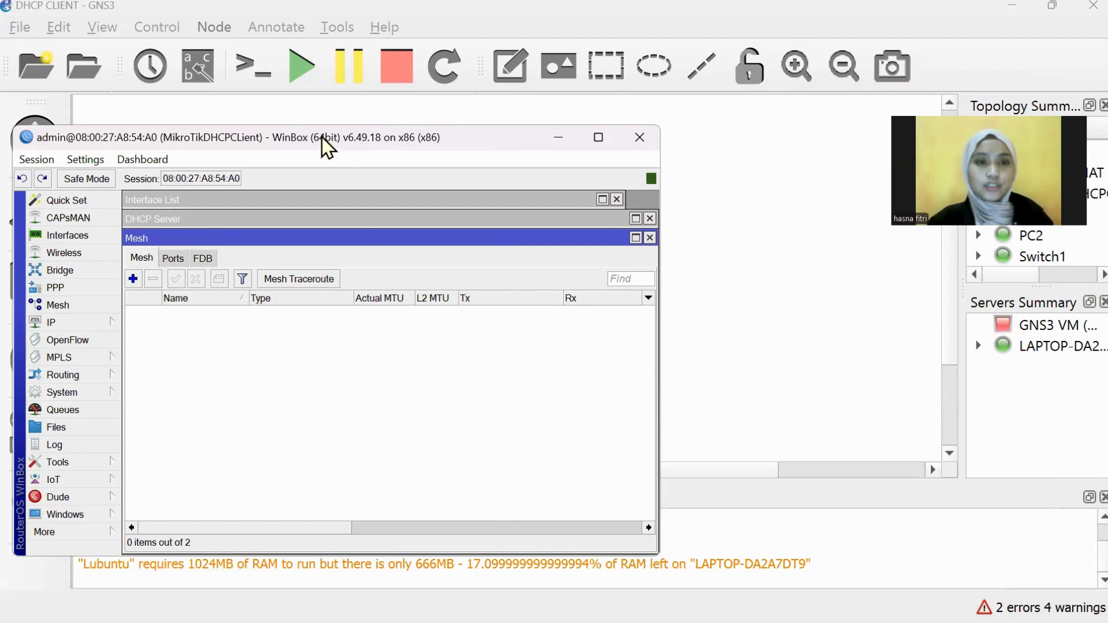
# Step: Show the Interface List and review ether-LAN's properties, closing them unchanged with OK
pyautogui.click(98, 235)
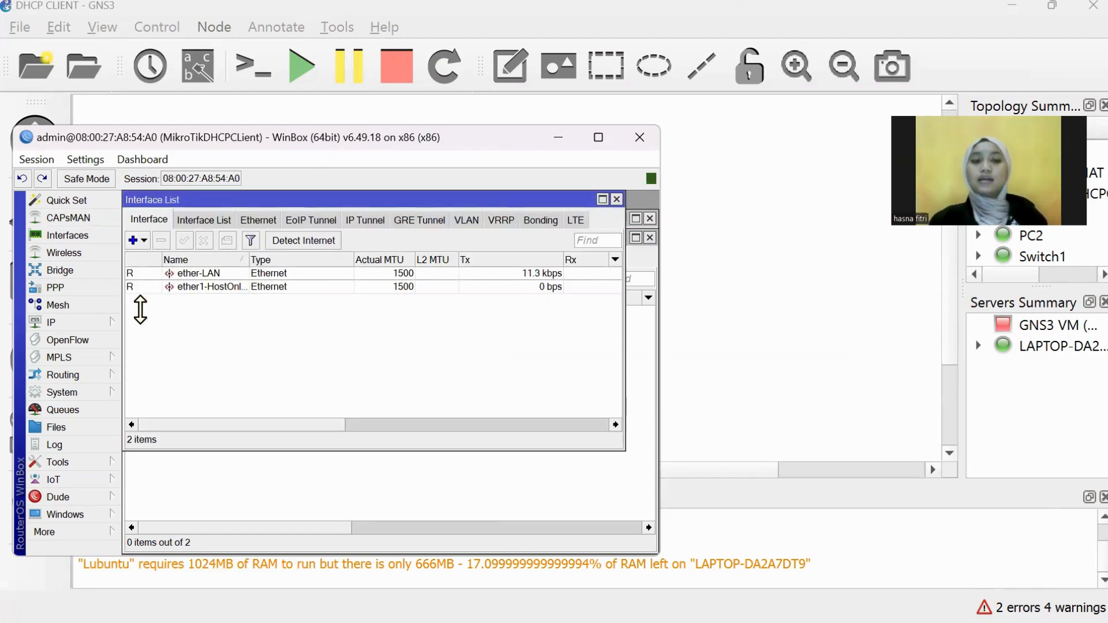
pyautogui.doubleClick(212, 273)
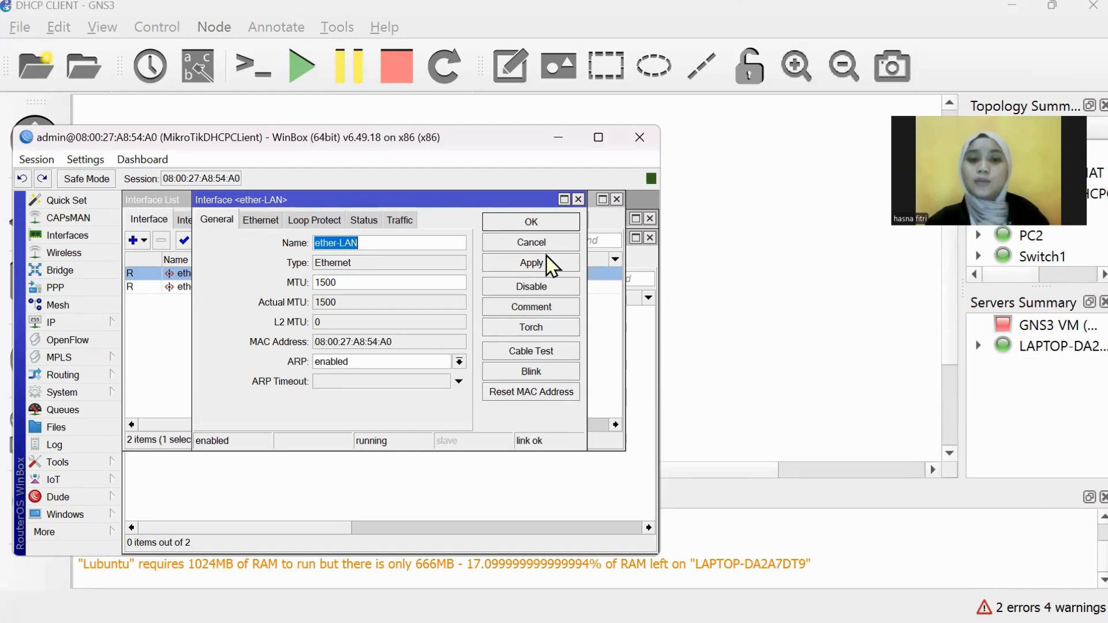
pyautogui.click(528, 223)
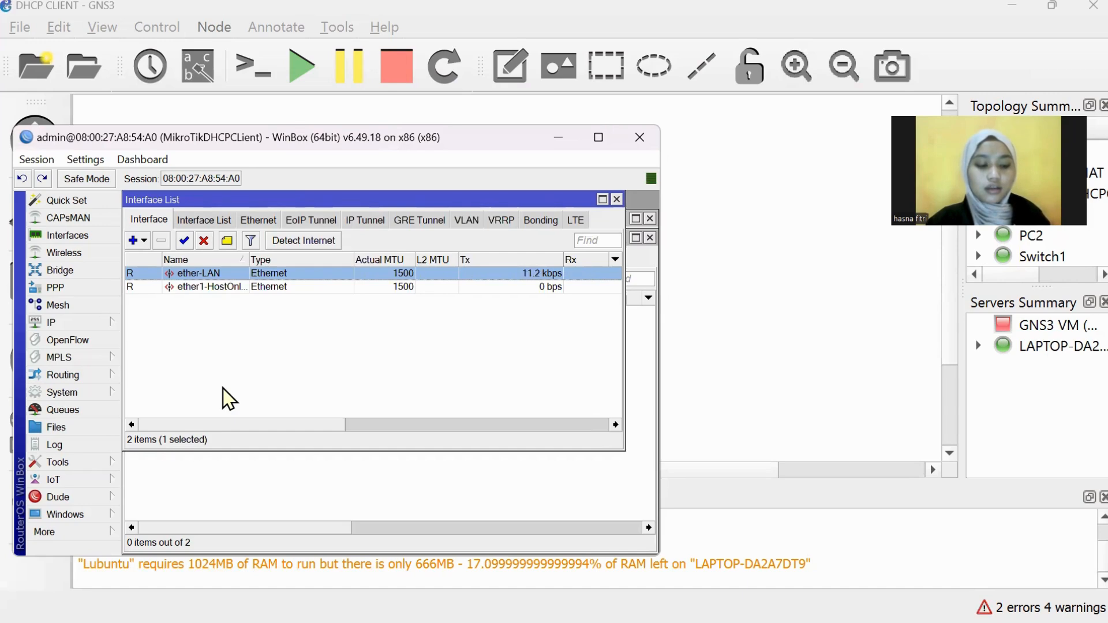
# Step: Open the IP DHCP Client list and review the ether1-HostOnlyAdapter client entry
pyautogui.click(86, 323)
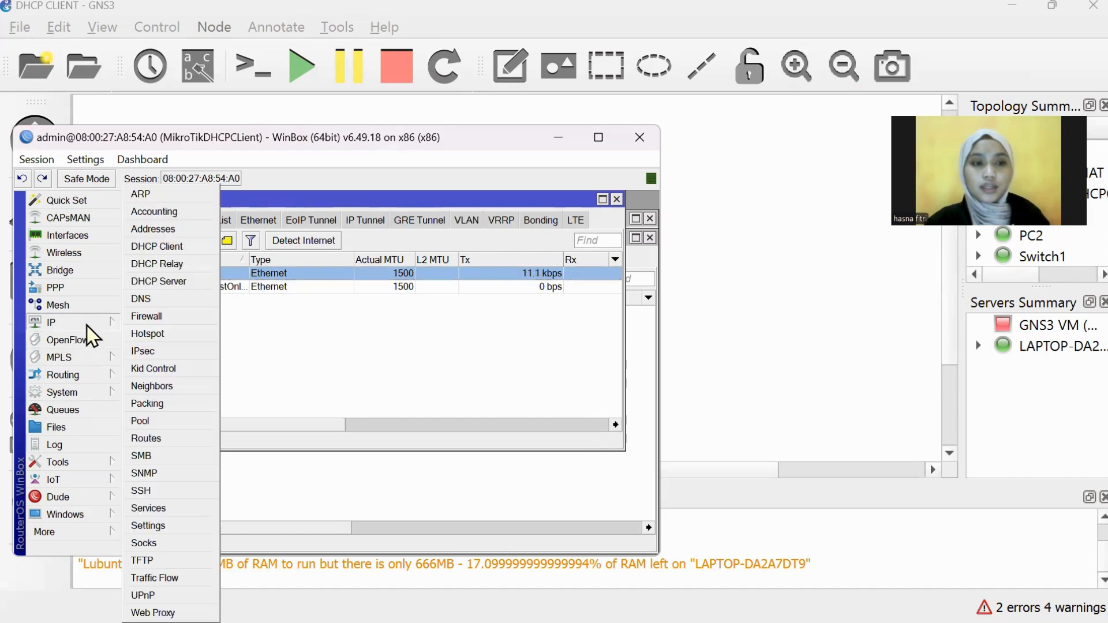
pyautogui.click(175, 248)
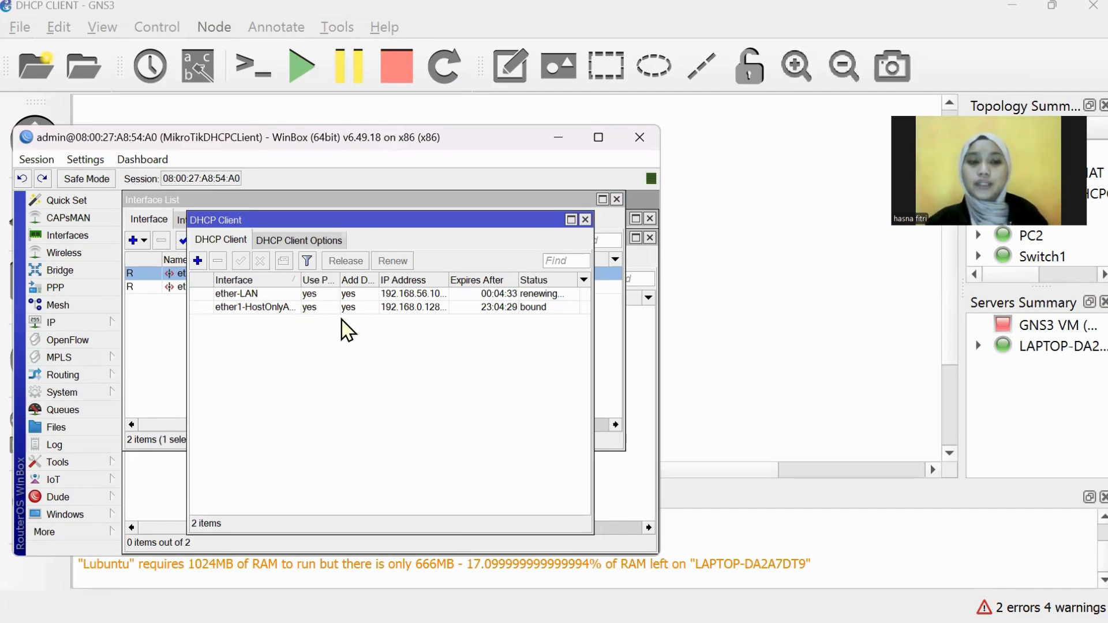
pyautogui.doubleClick(281, 310)
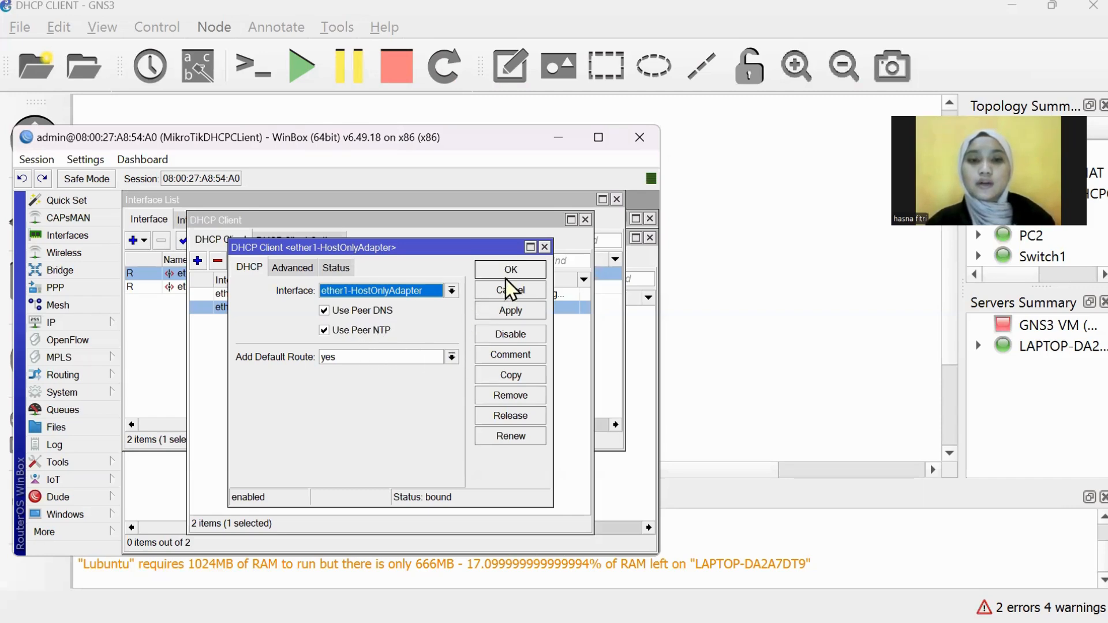
pyautogui.click(525, 276)
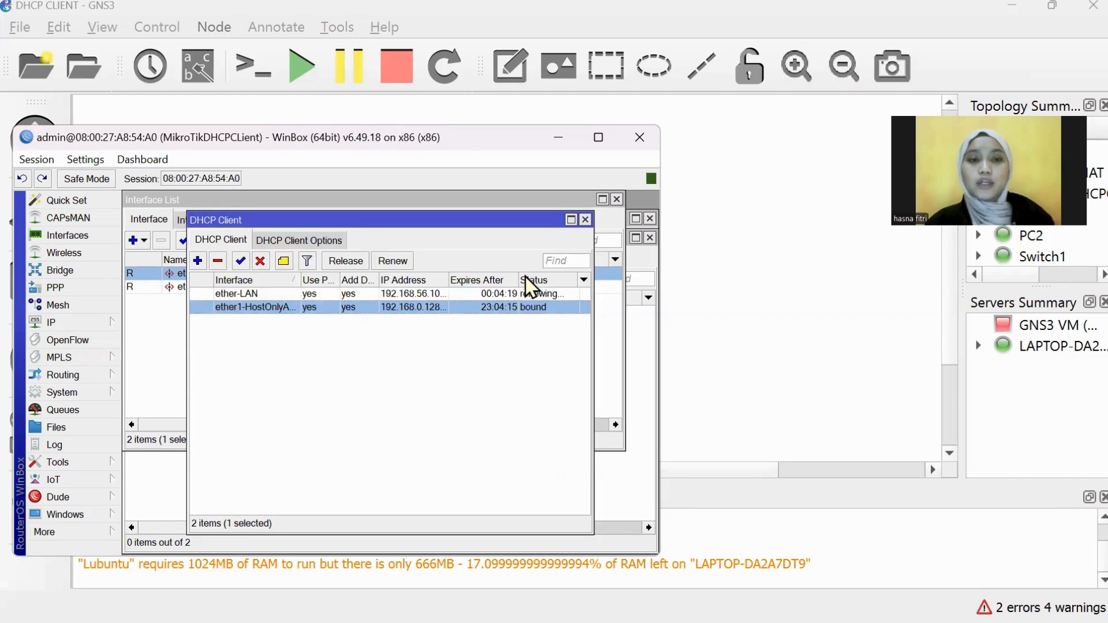
# Step: Reapply the ether-LAN DHCP client's settings and bring the Mesh window back in front
pyautogui.doubleClick(291, 294)
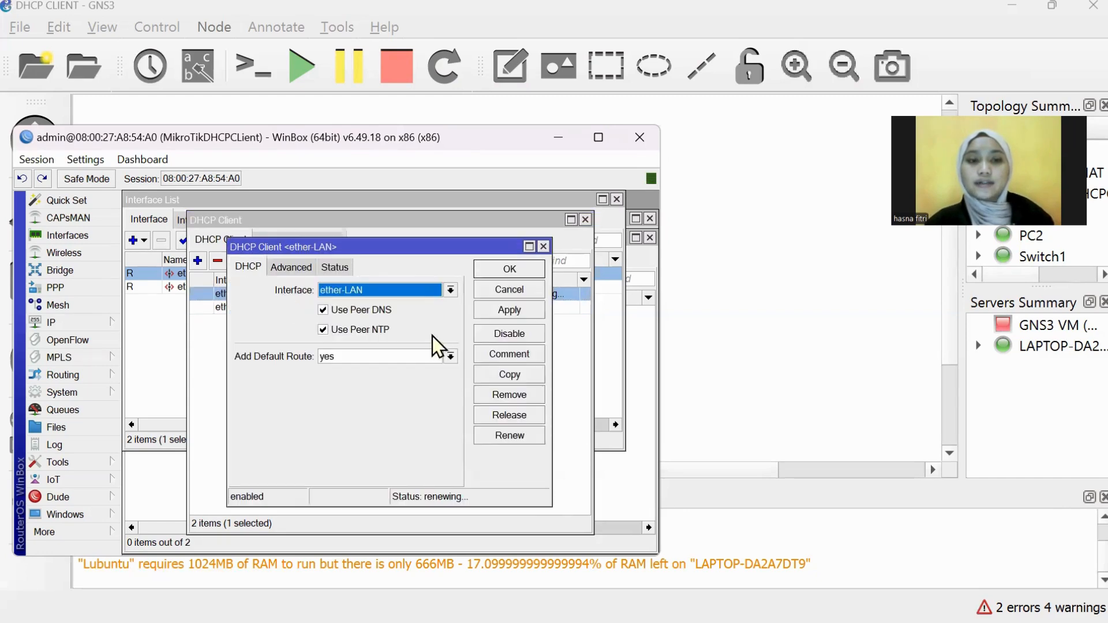
pyautogui.click(524, 310)
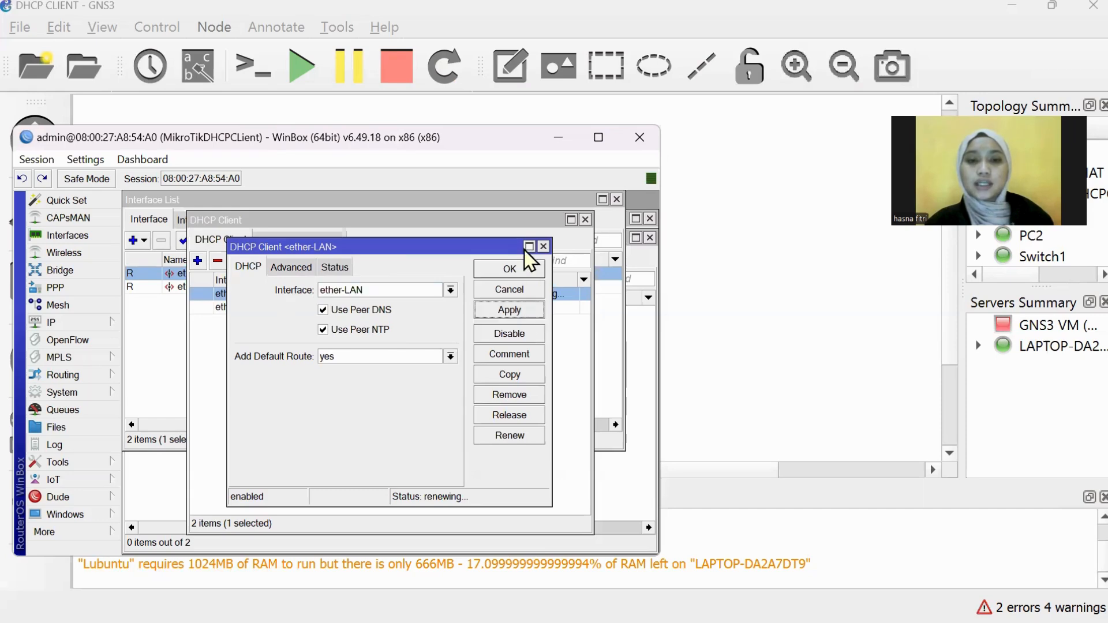
pyautogui.click(525, 268)
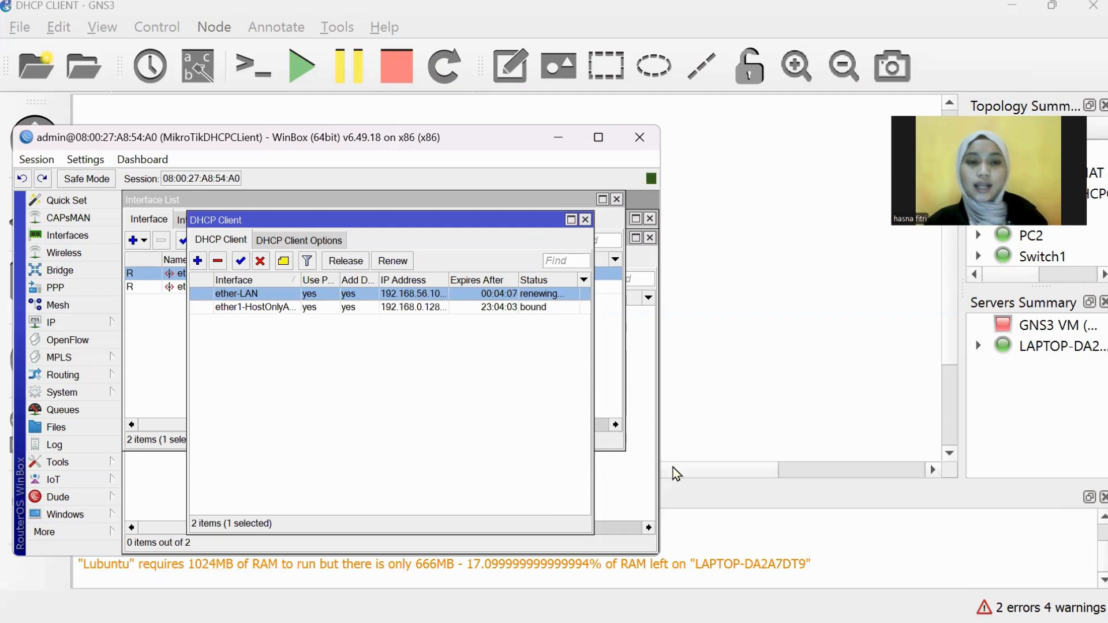
pyautogui.click(168, 489)
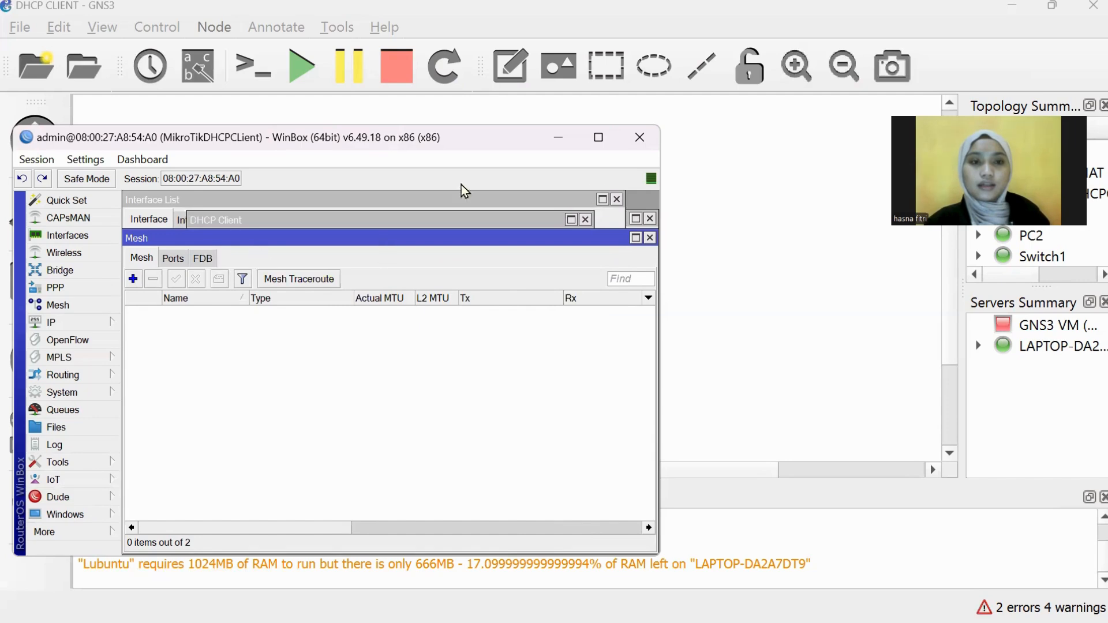
# Step: Move the interface list aside and review the 8.8.8.8 and google.com pings in the MikroTikDHCPClient terminal
pyautogui.click(164, 198)
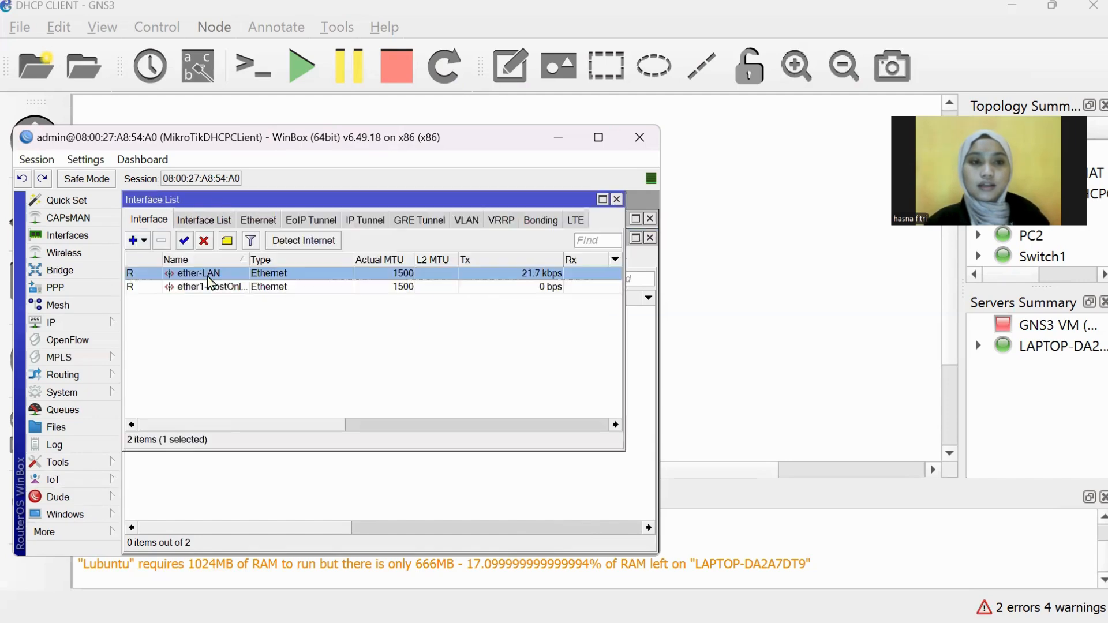
pyautogui.moveTo(320, 202); pyautogui.dragTo(320, 281)
pyautogui.click(274, 201)
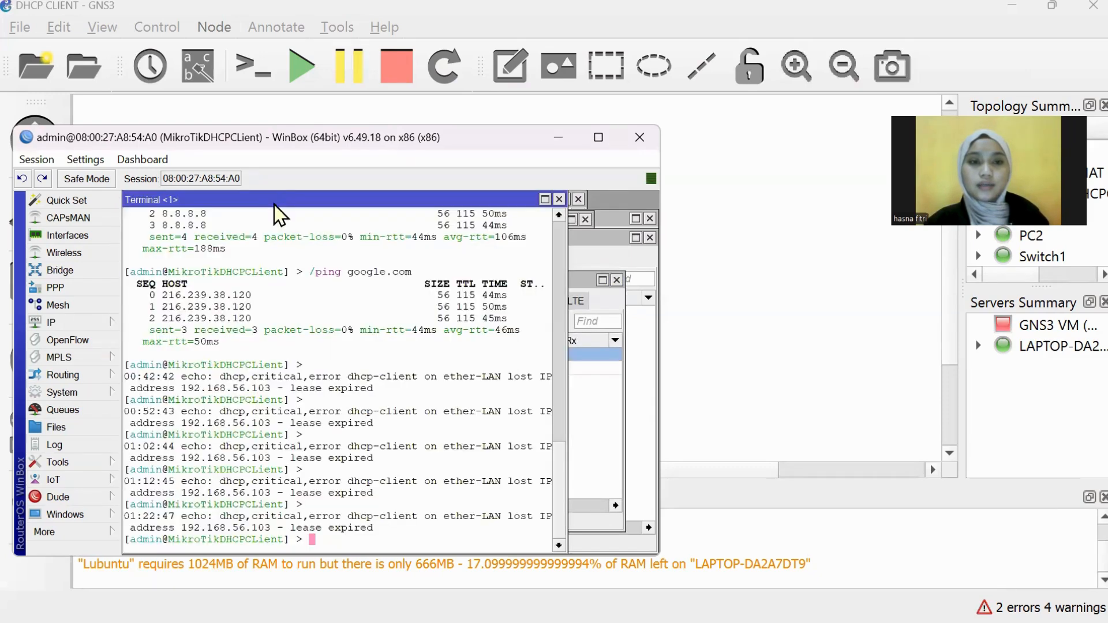
pyautogui.scroll(3, 314, 422)
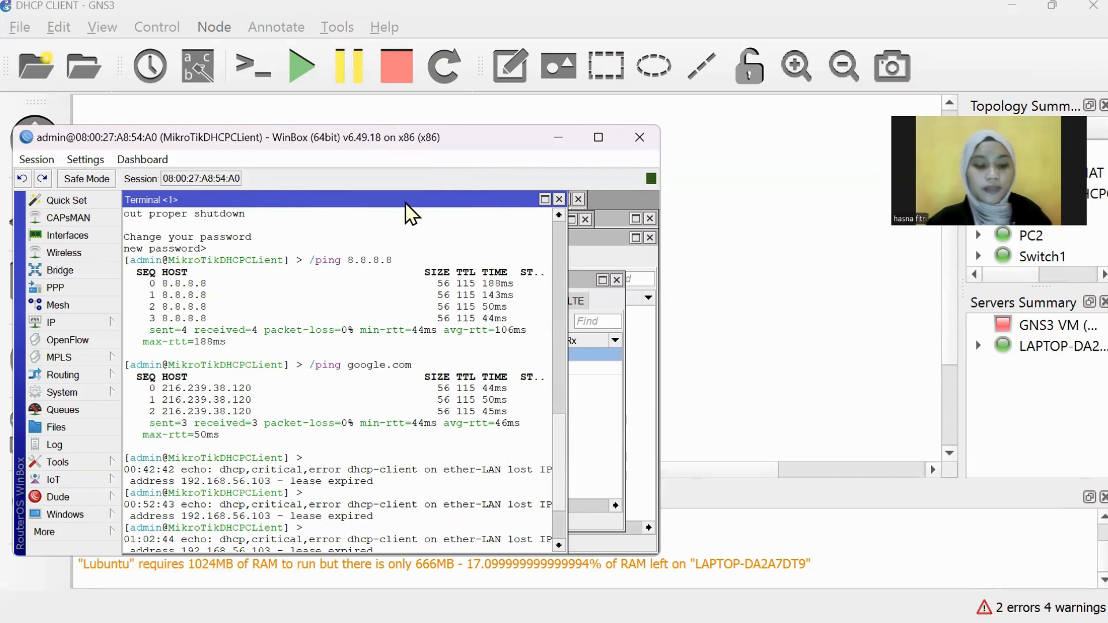
# Step: Check the MikroTikNAT session's ping output, then minimise both WinBox sessions
pyautogui.moveTo(711, 602)
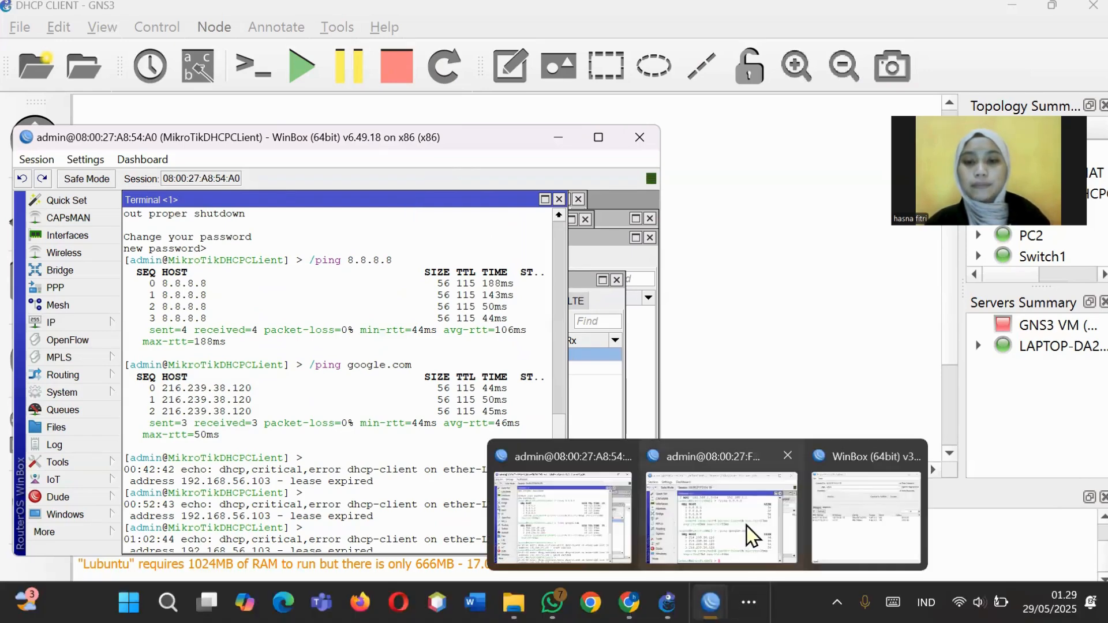
pyautogui.click(708, 523)
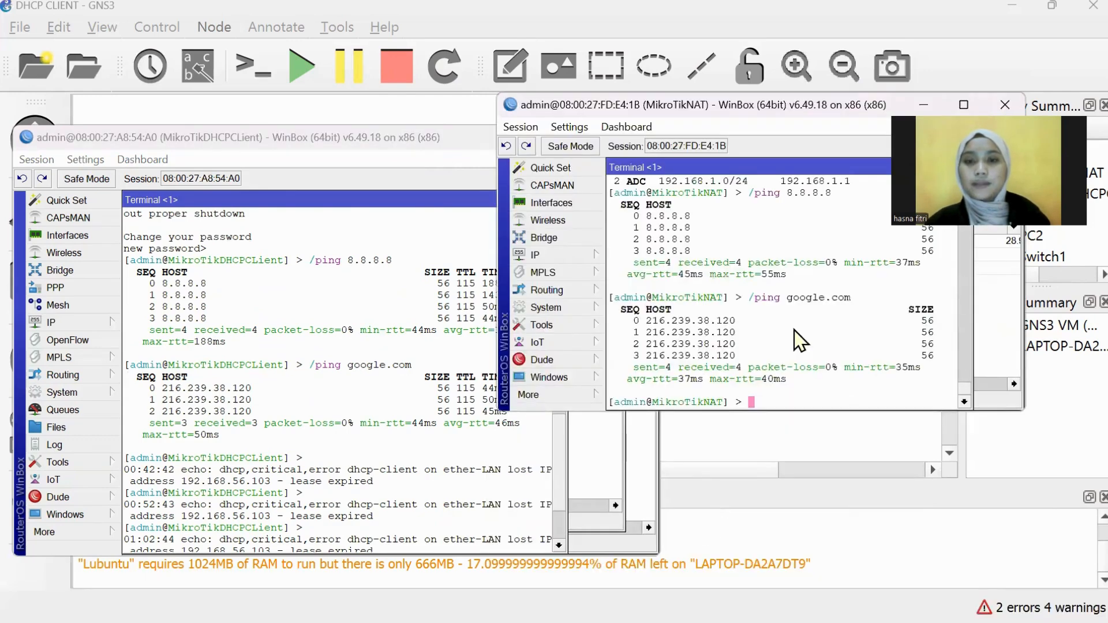
pyautogui.scroll(1, 799, 340)
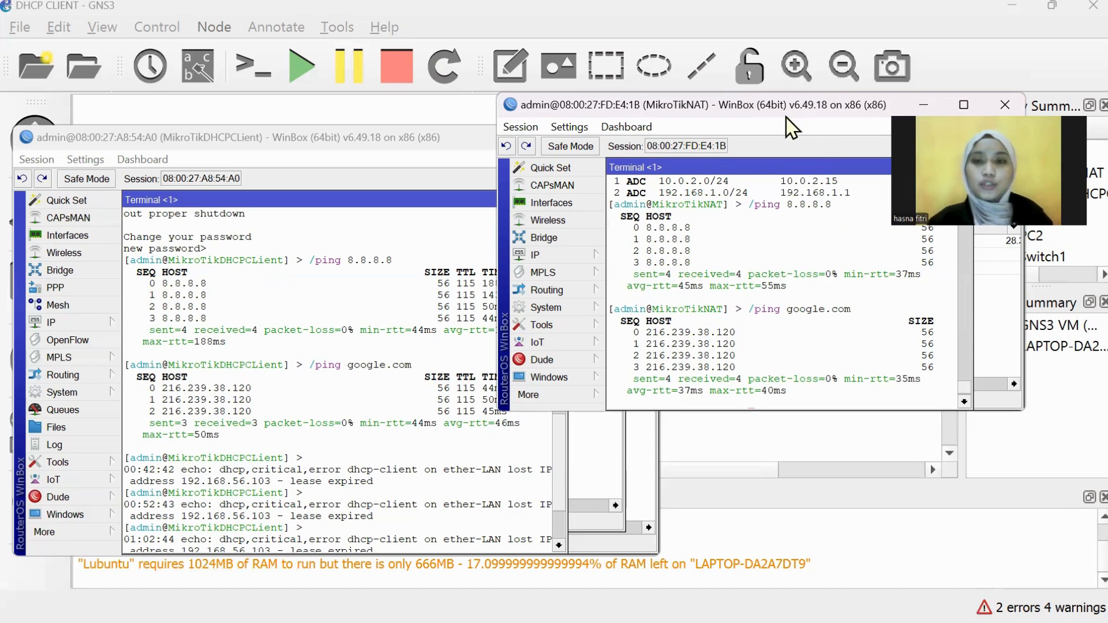
pyautogui.click(923, 105)
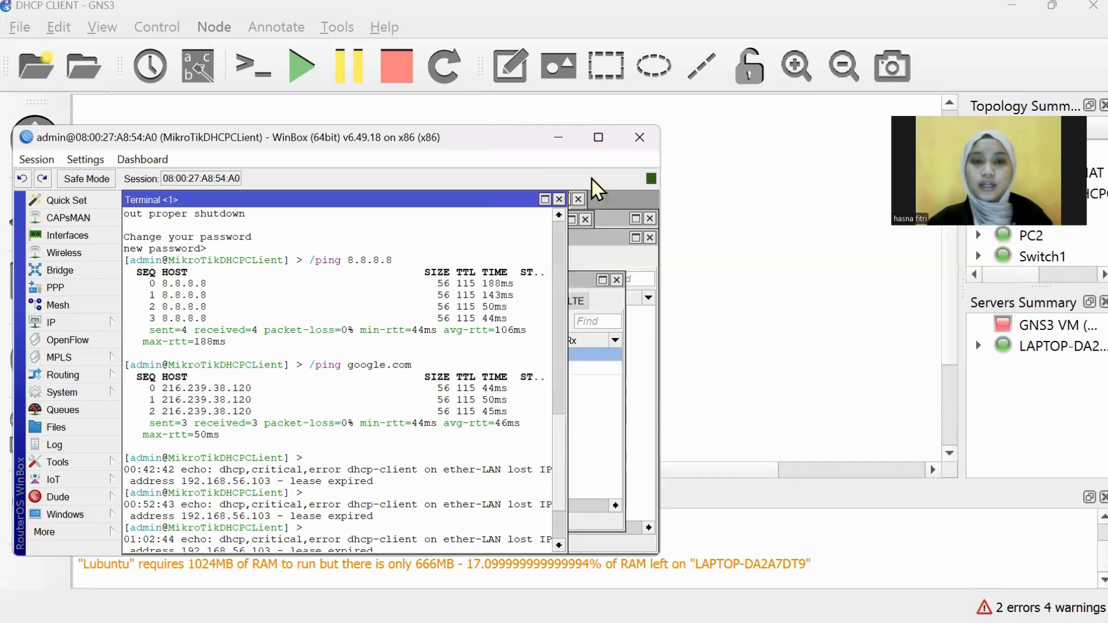
pyautogui.click(557, 141)
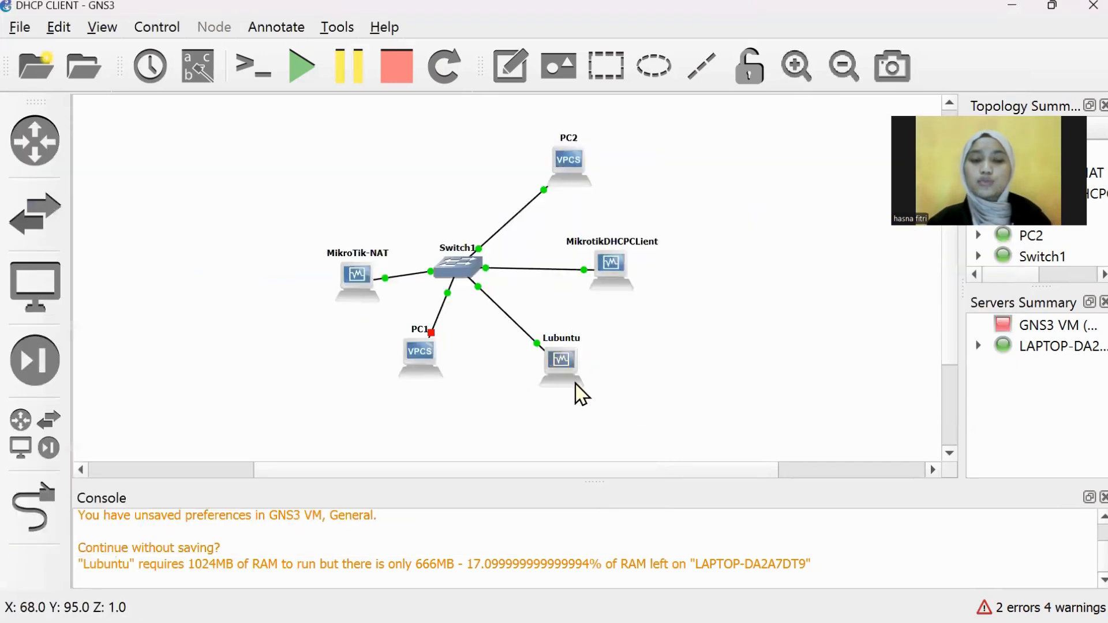
# Step: Look over the Lubuntu node's context menu, then switch to the running Lubuntu VirtualBox machine
pyautogui.rightClick(561, 369)
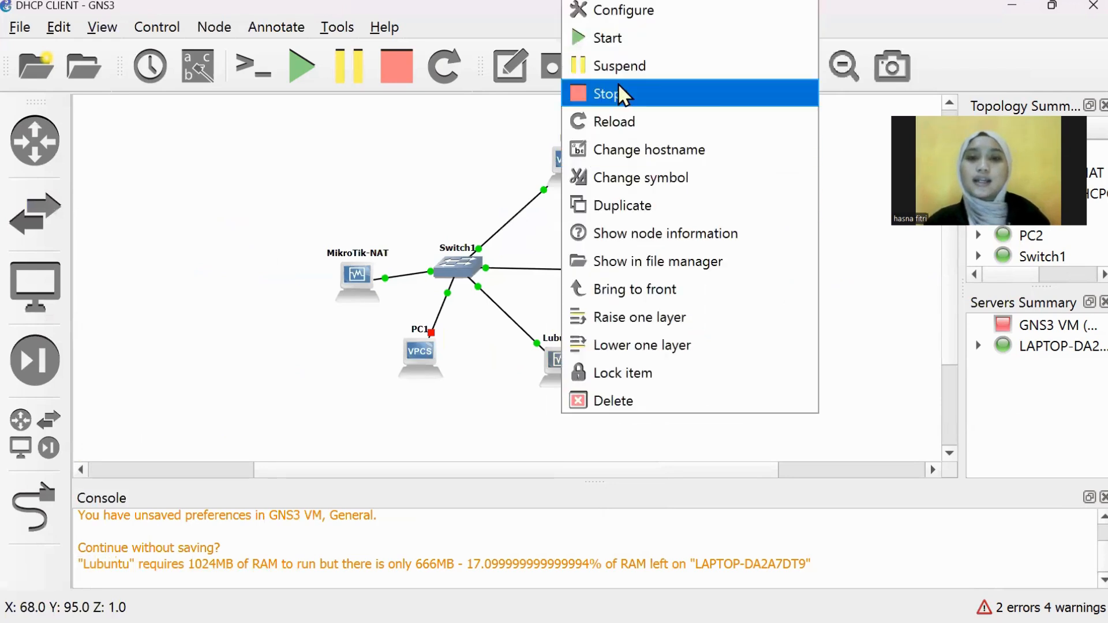
pyautogui.click(836, 175)
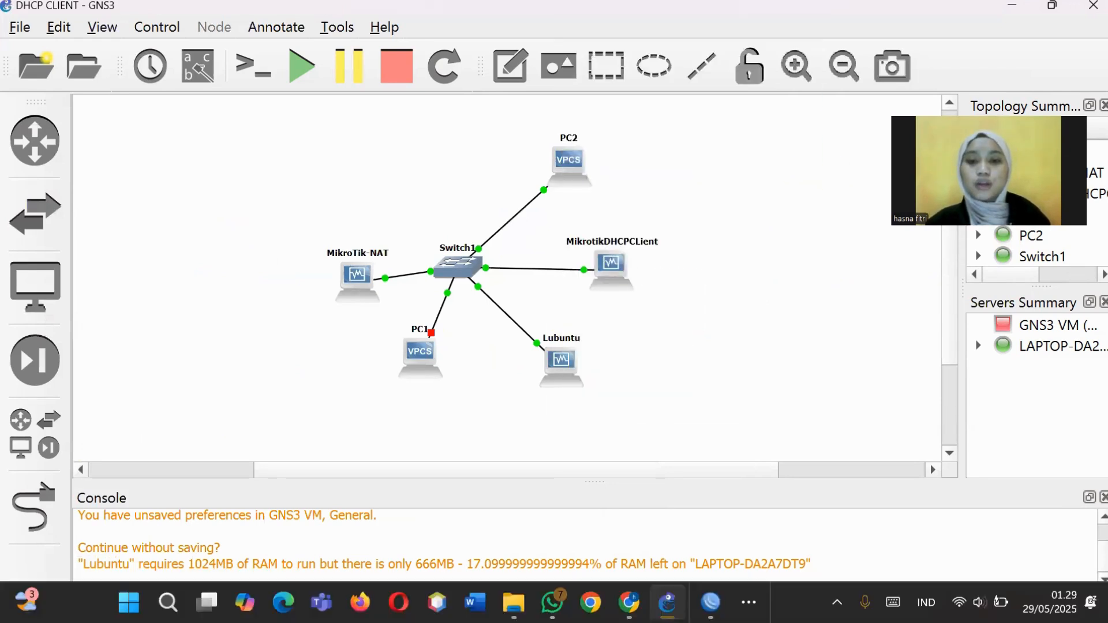
pyautogui.click(748, 602)
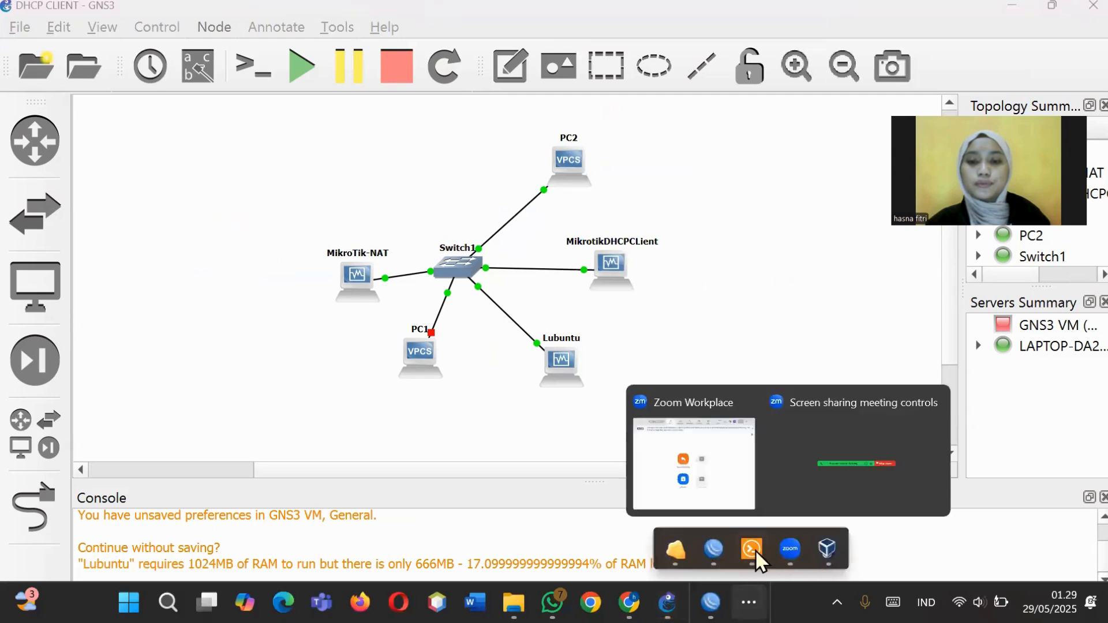
pyautogui.moveTo(690, 548)
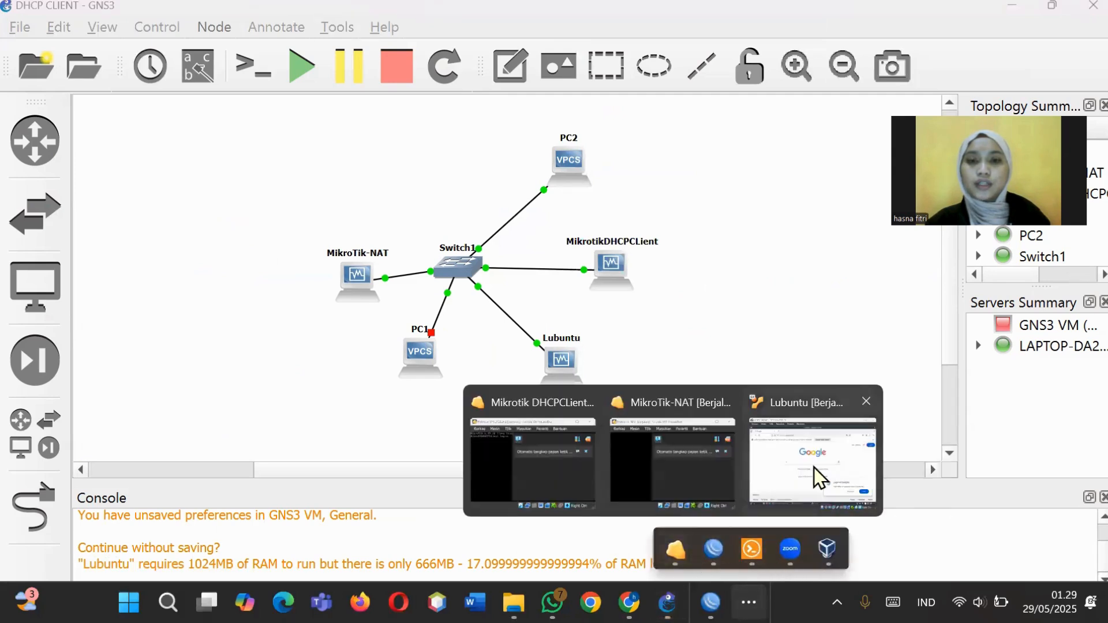
pyautogui.click(813, 467)
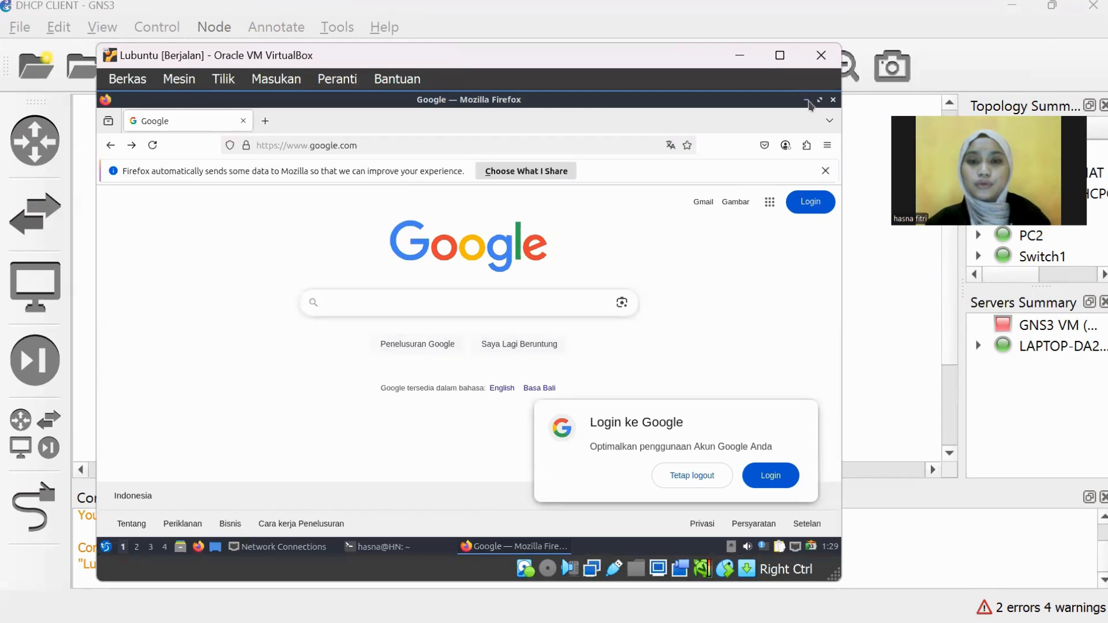
# Step: Minimise Firefox and the terminal inside Lubuntu, then bring the GNS3 topology window to the front
pyautogui.click(806, 105)
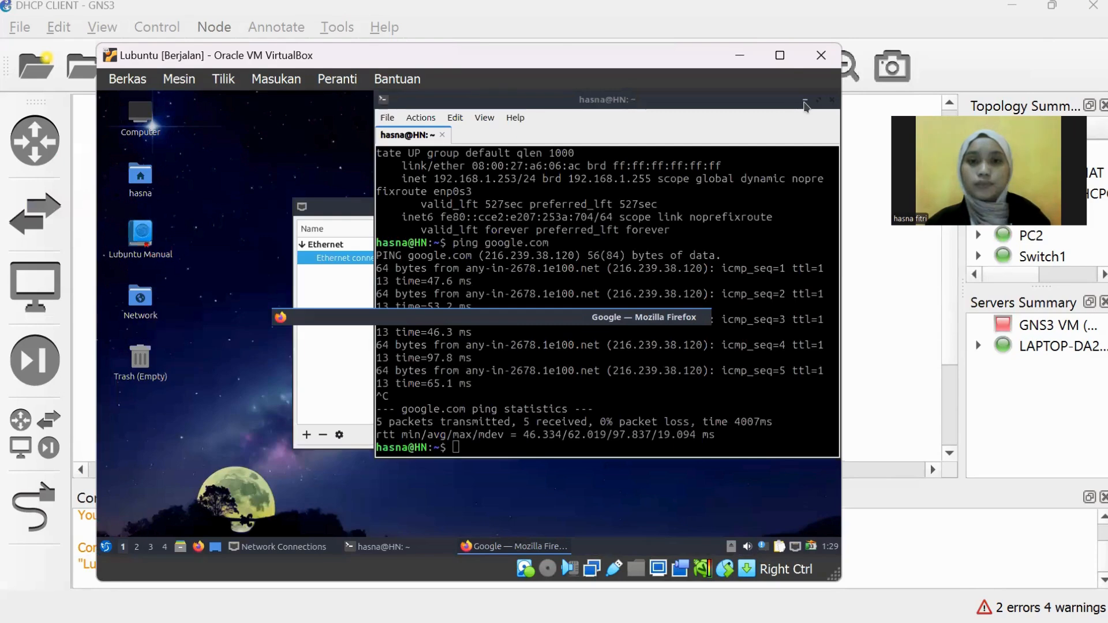
pyautogui.click(803, 115)
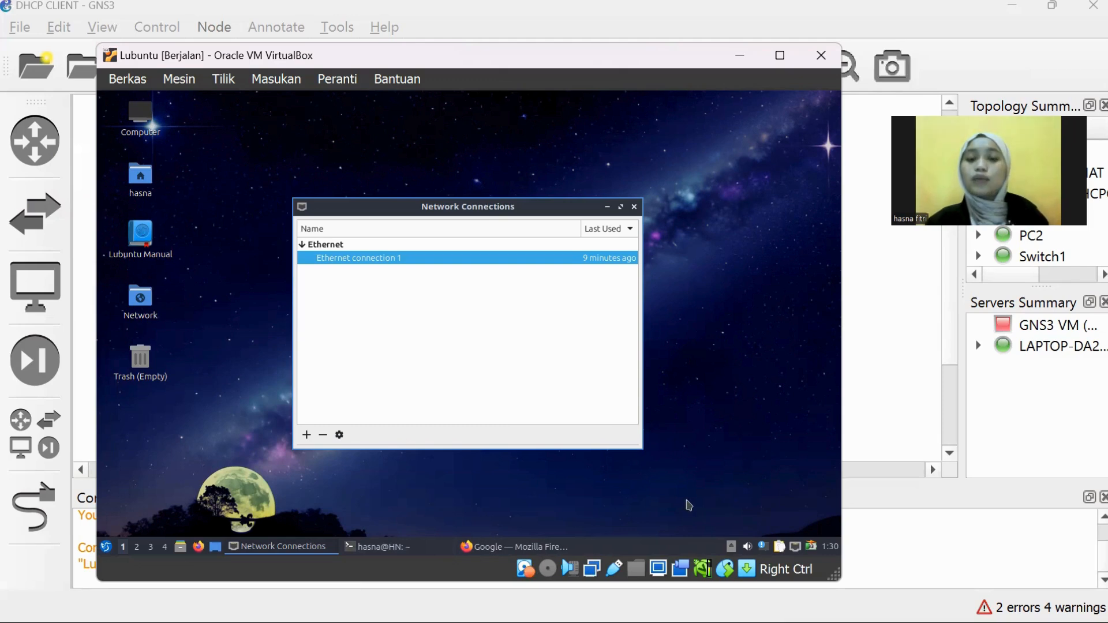
pyautogui.moveTo(732, 621)
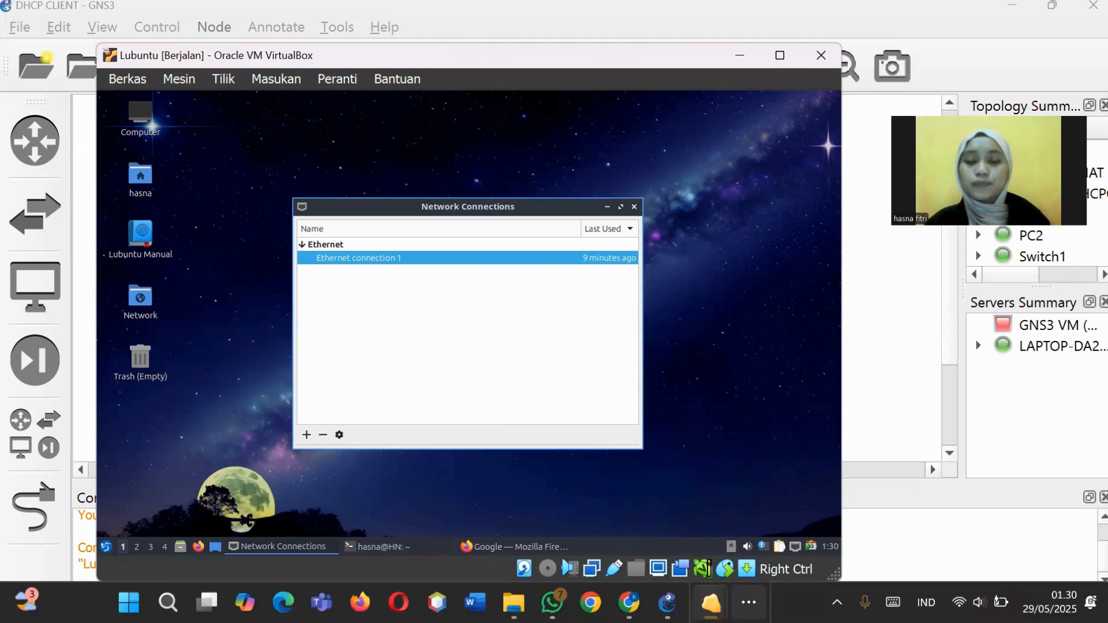
pyautogui.moveTo(667, 602)
pyautogui.click(671, 537)
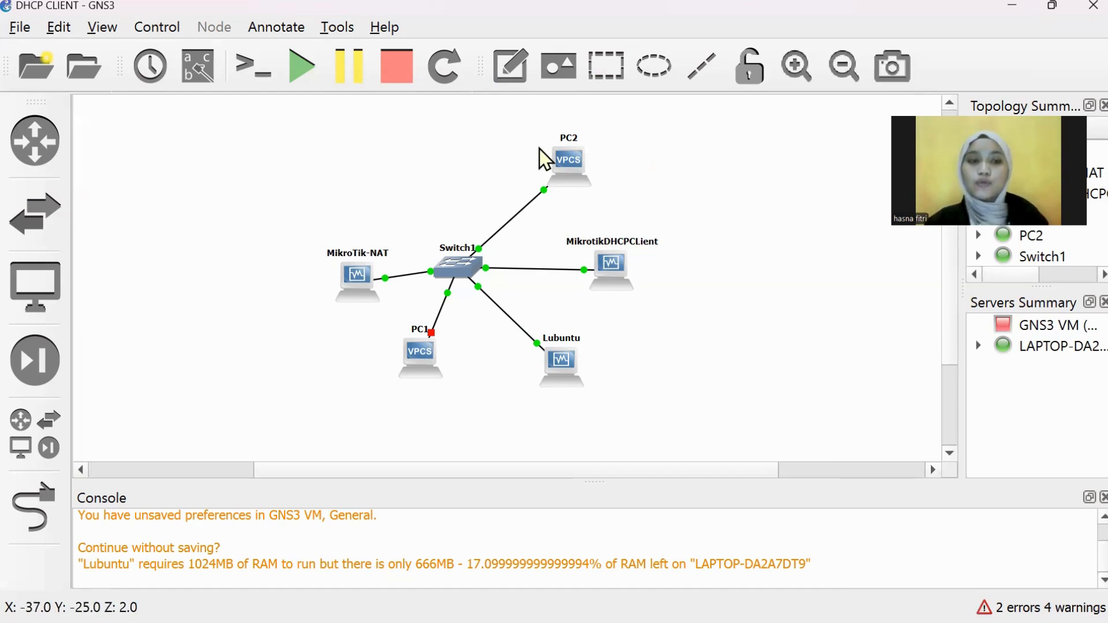
pyautogui.click(28, 446)
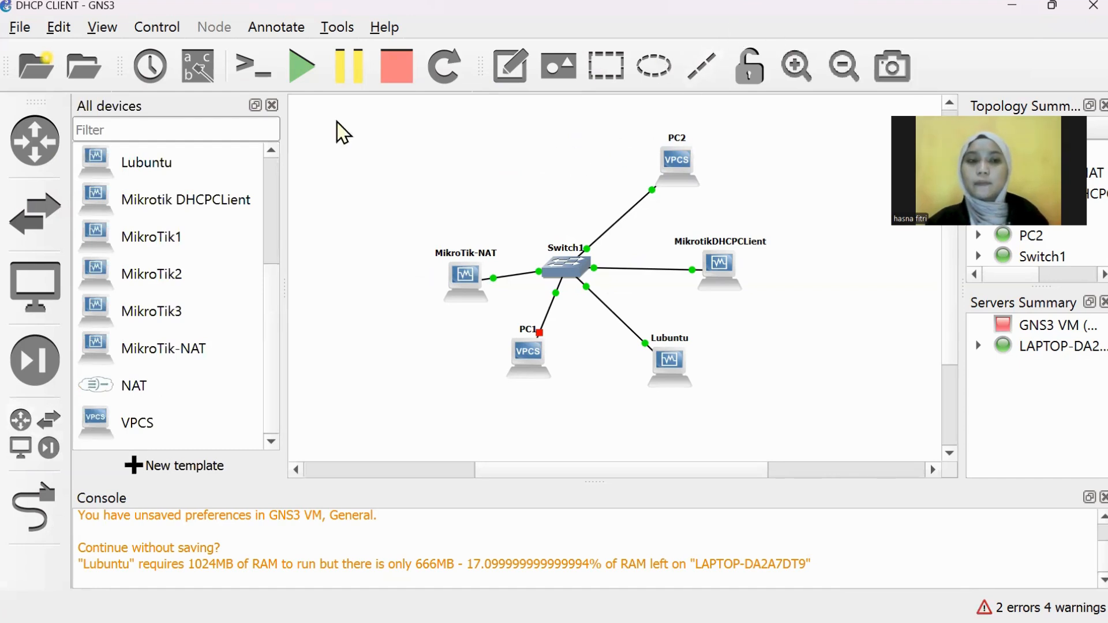
pyautogui.click(273, 106)
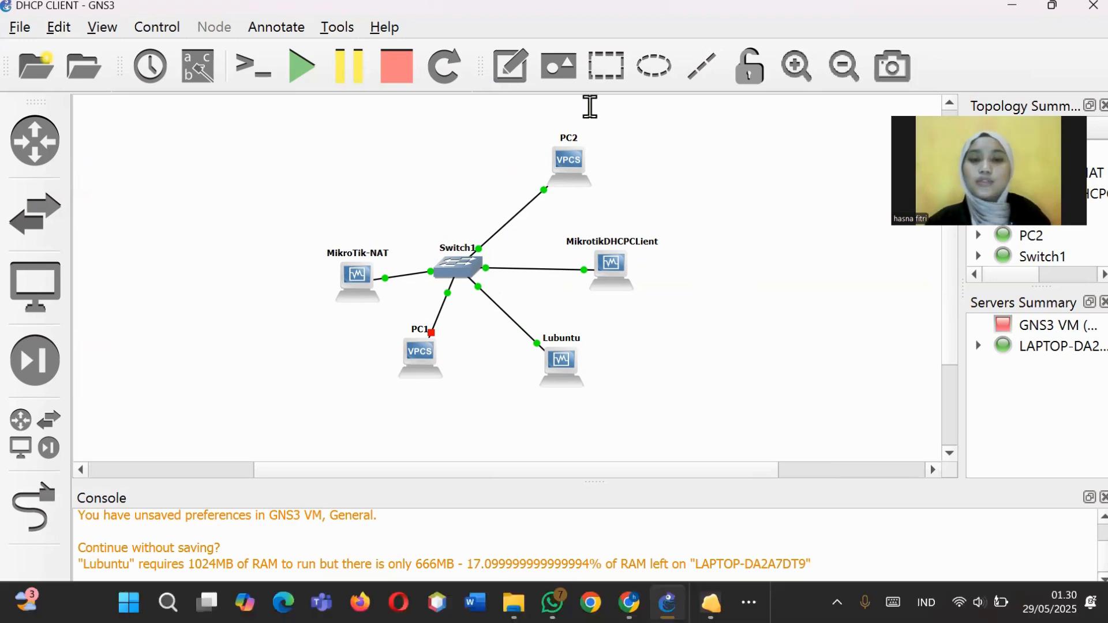
pyautogui.rightClick(577, 154)
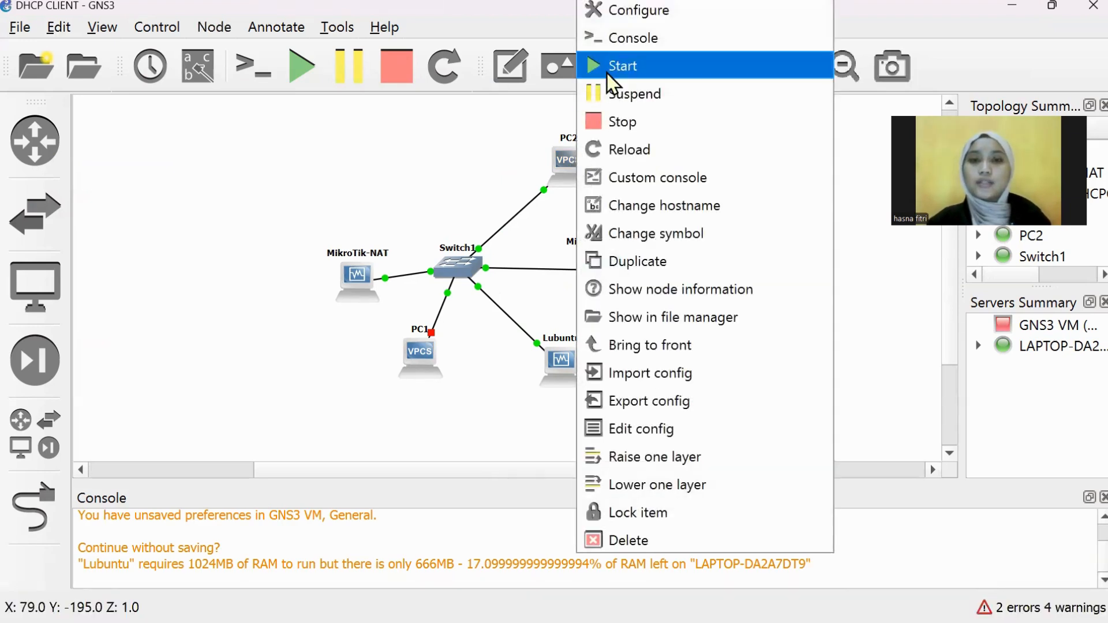
pyautogui.click(455, 151)
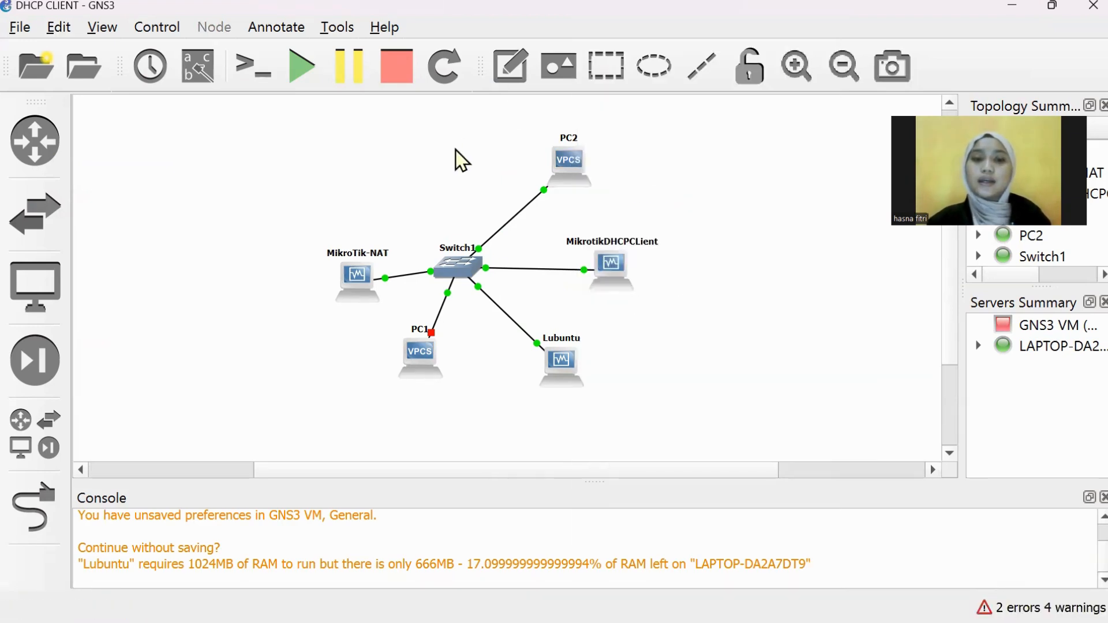
pyautogui.click(749, 602)
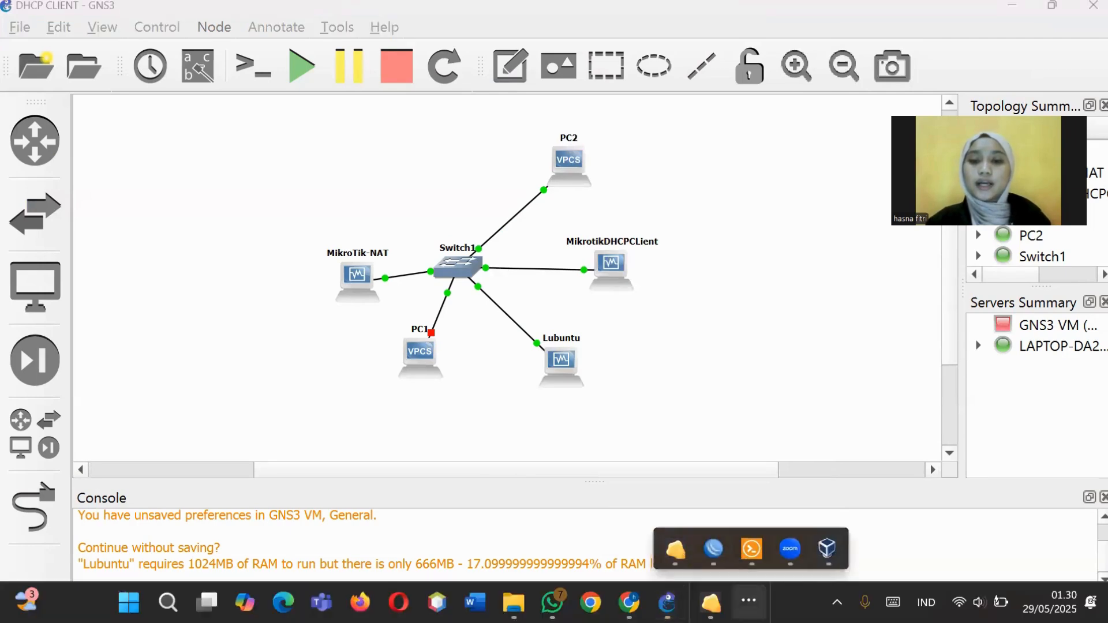
pyautogui.moveTo(755, 548)
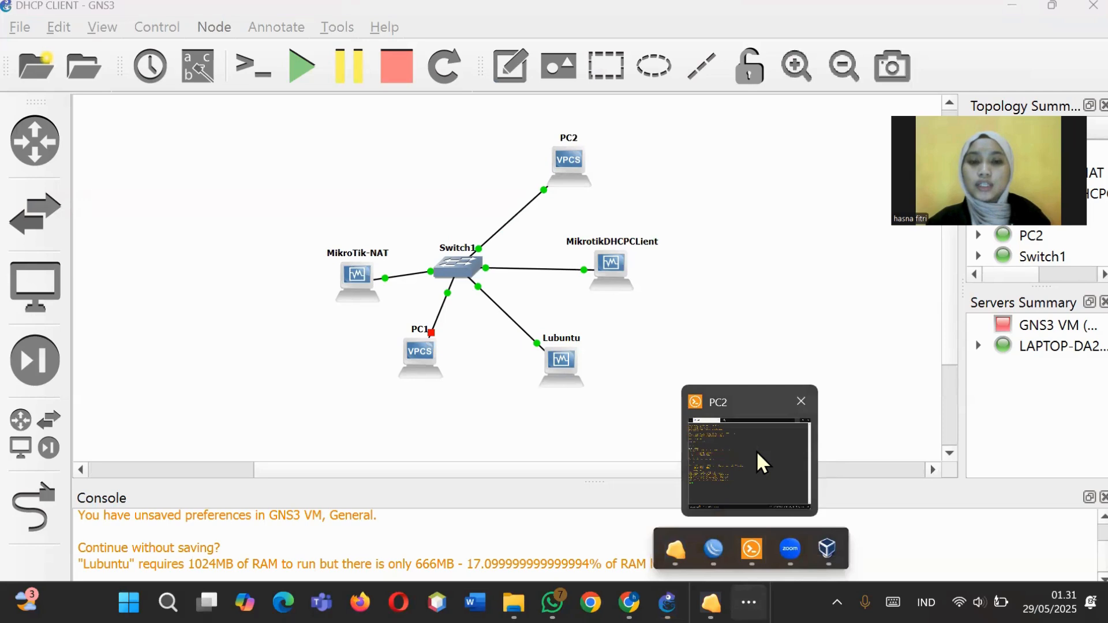
pyautogui.click(756, 451)
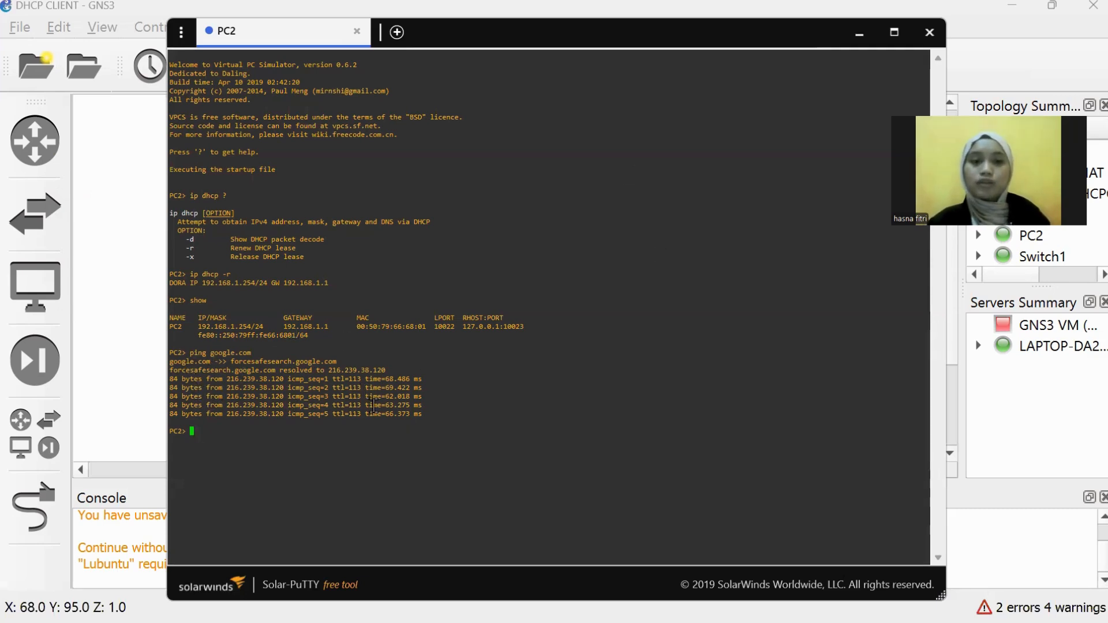
pyautogui.click(858, 35)
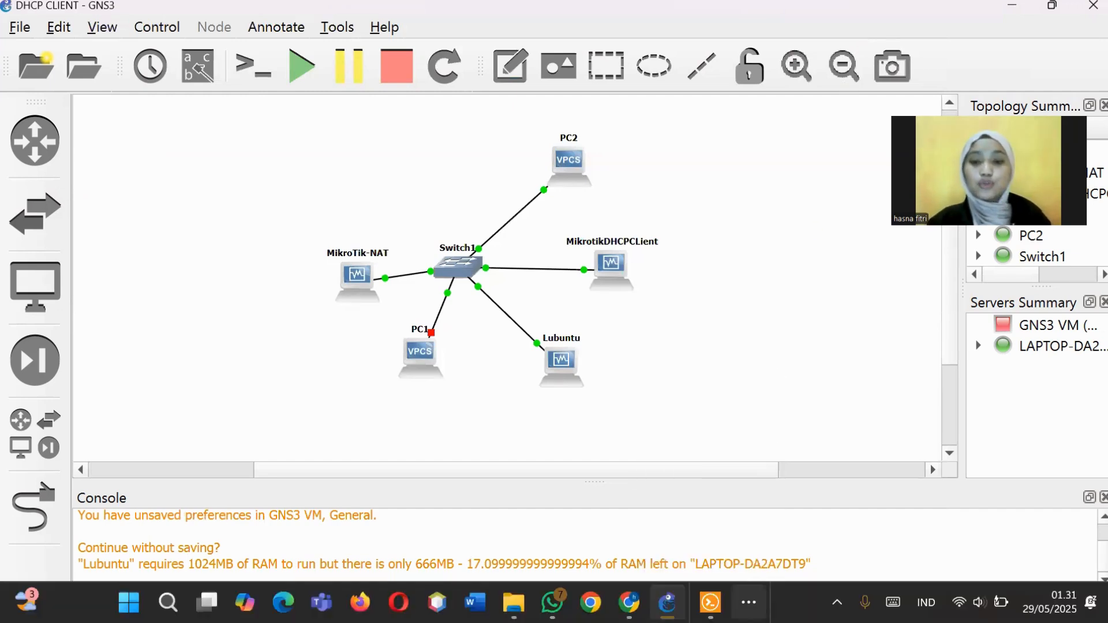
# Step: Switch to the Lubuntu virtual machine window from the taskbar's hidden apps
pyautogui.click(749, 603)
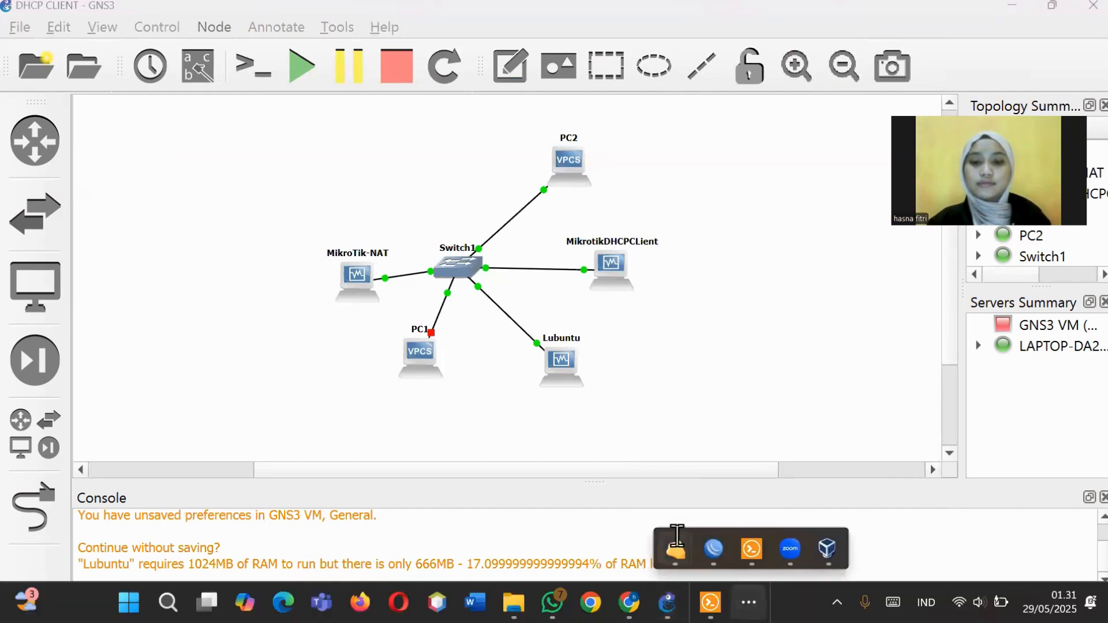
pyautogui.moveTo(676, 535)
pyautogui.click(814, 485)
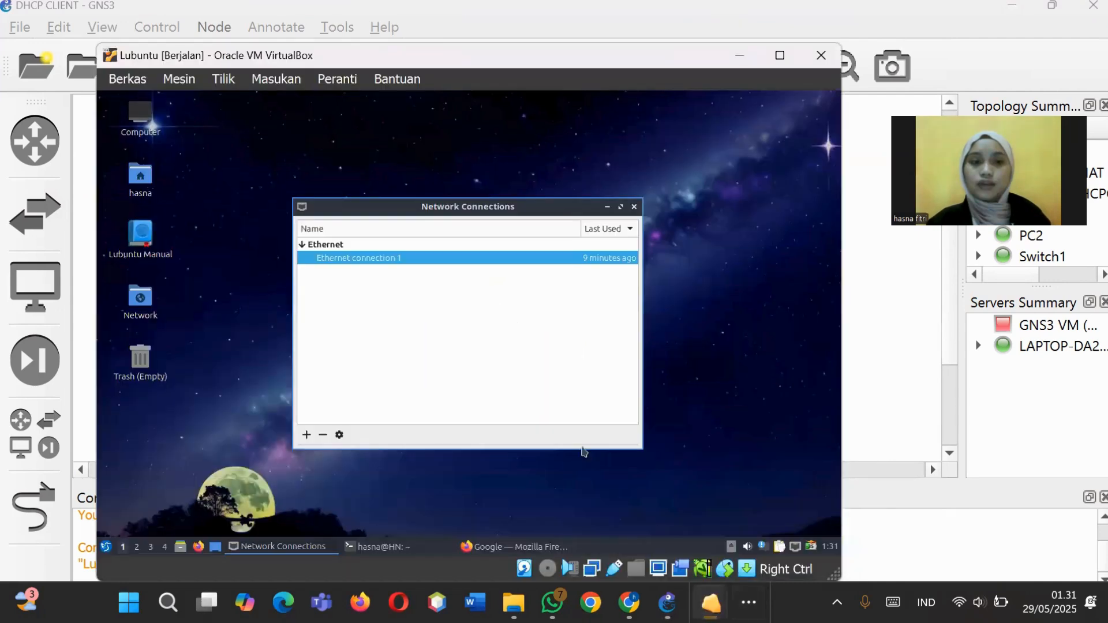
# Step: Browse the Lubuntu menu's Preferences entries and close the menu without launching anything
pyautogui.click(109, 548)
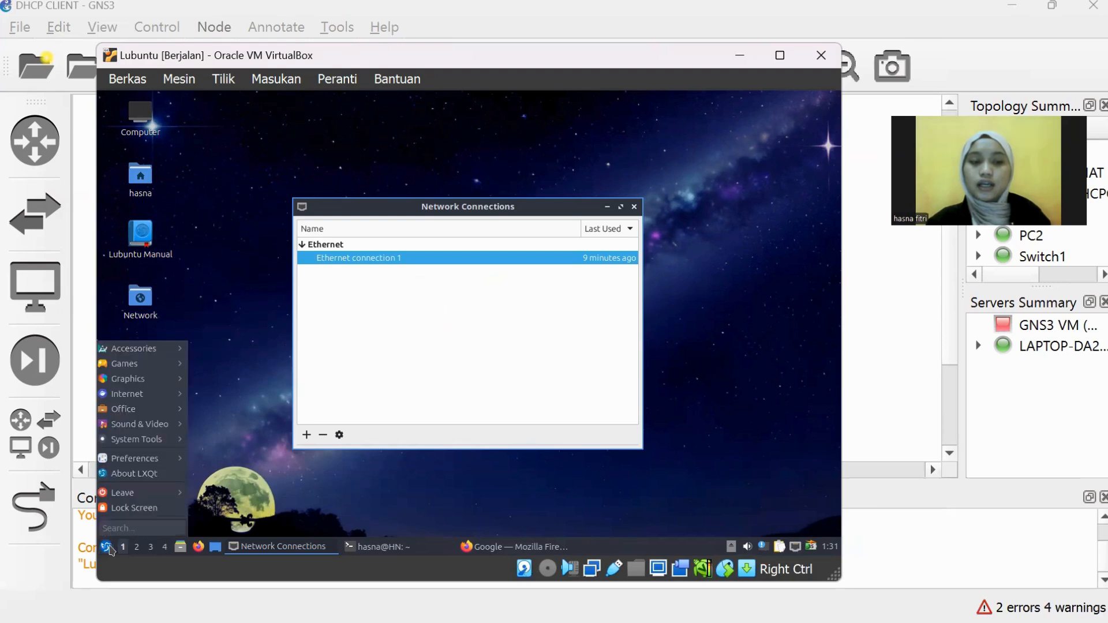
pyautogui.moveTo(149, 465)
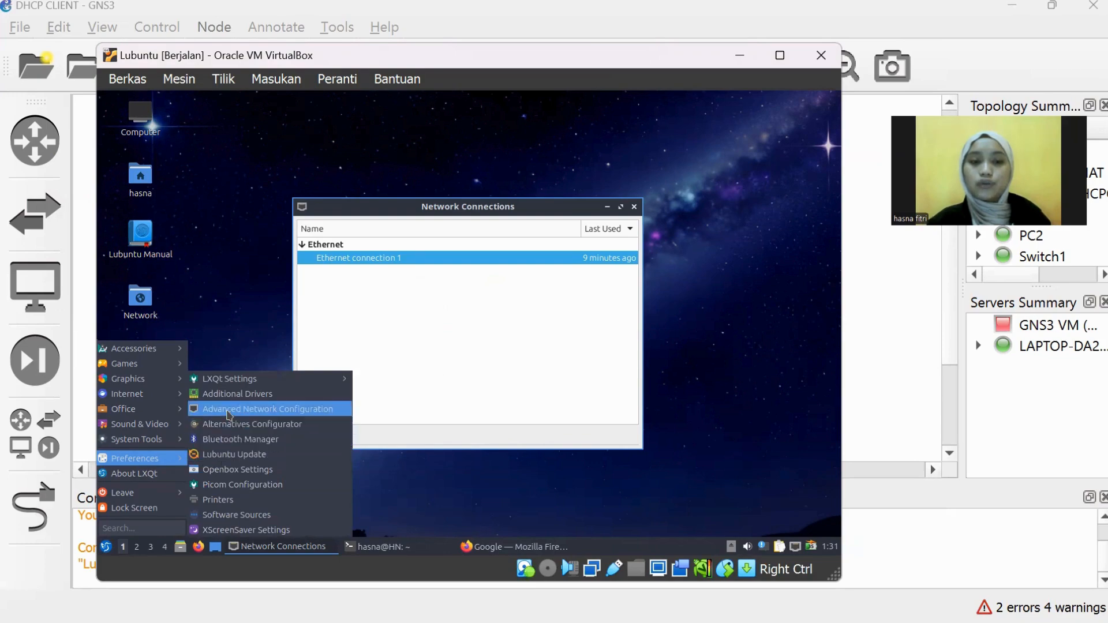
pyautogui.click(489, 328)
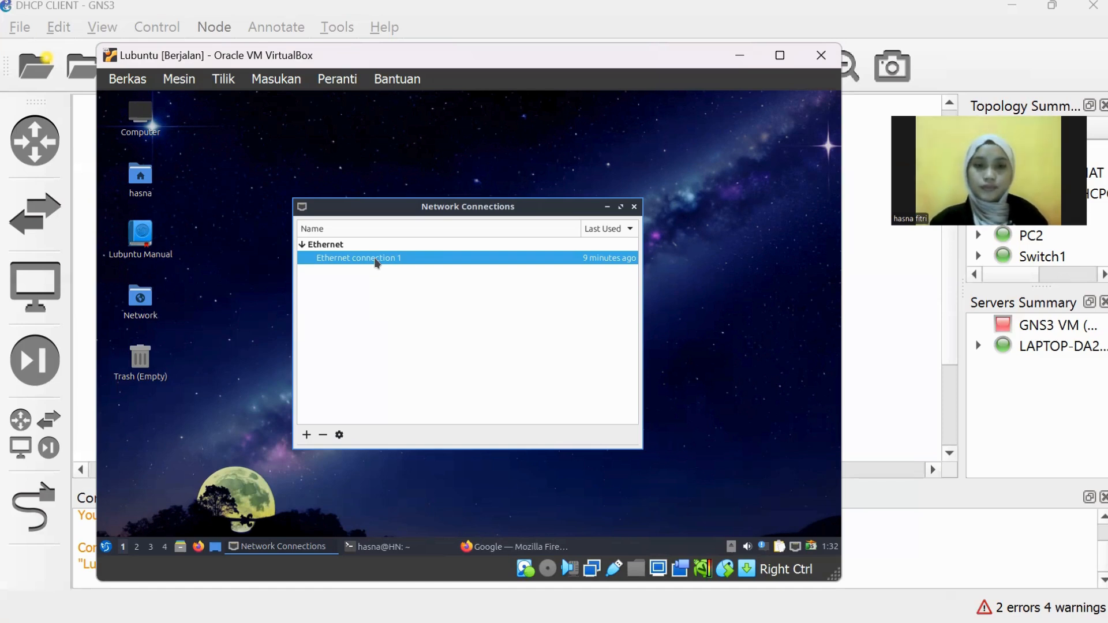
# Step: Save Ethernet connection 1 with IPv4 Method kept on Automatic (DHCP), then close its editor
pyautogui.doubleClick(375, 261)
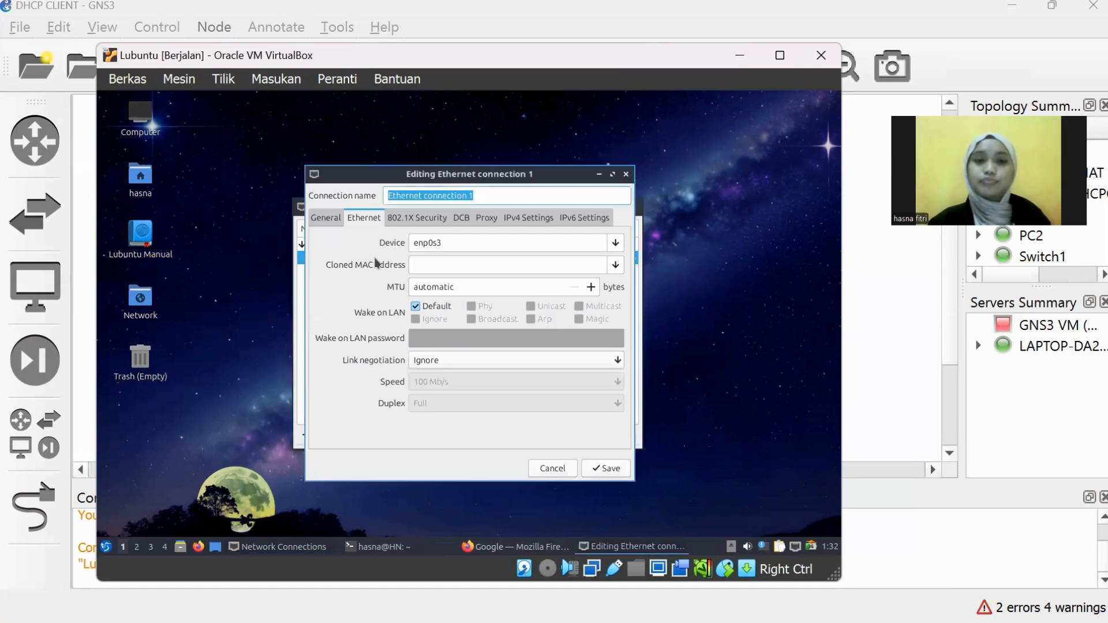
pyautogui.click(526, 225)
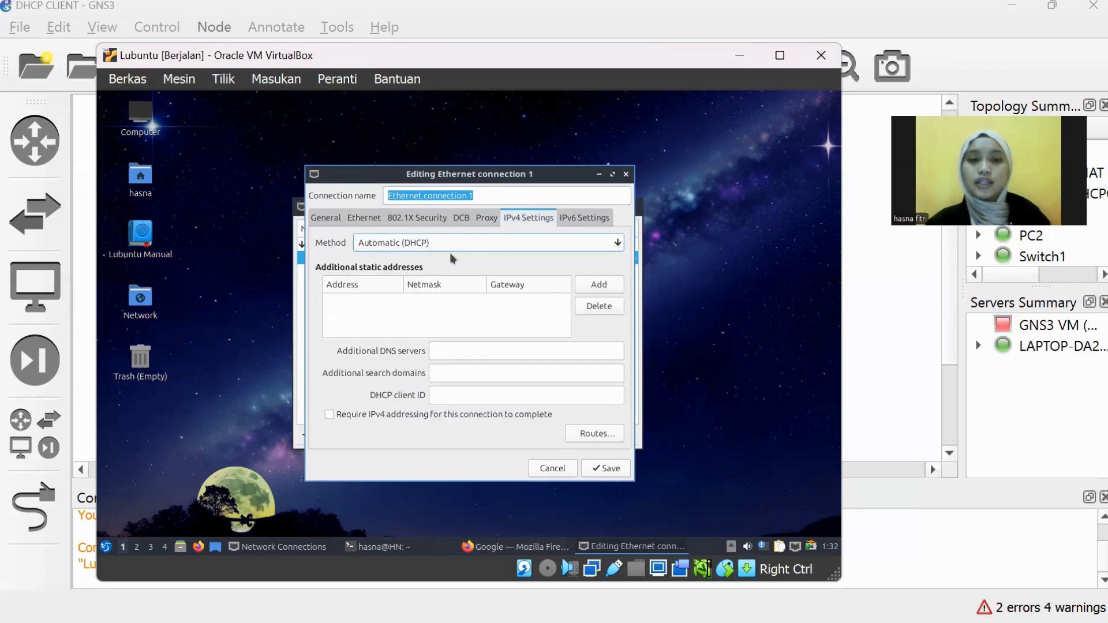
pyautogui.click(471, 247)
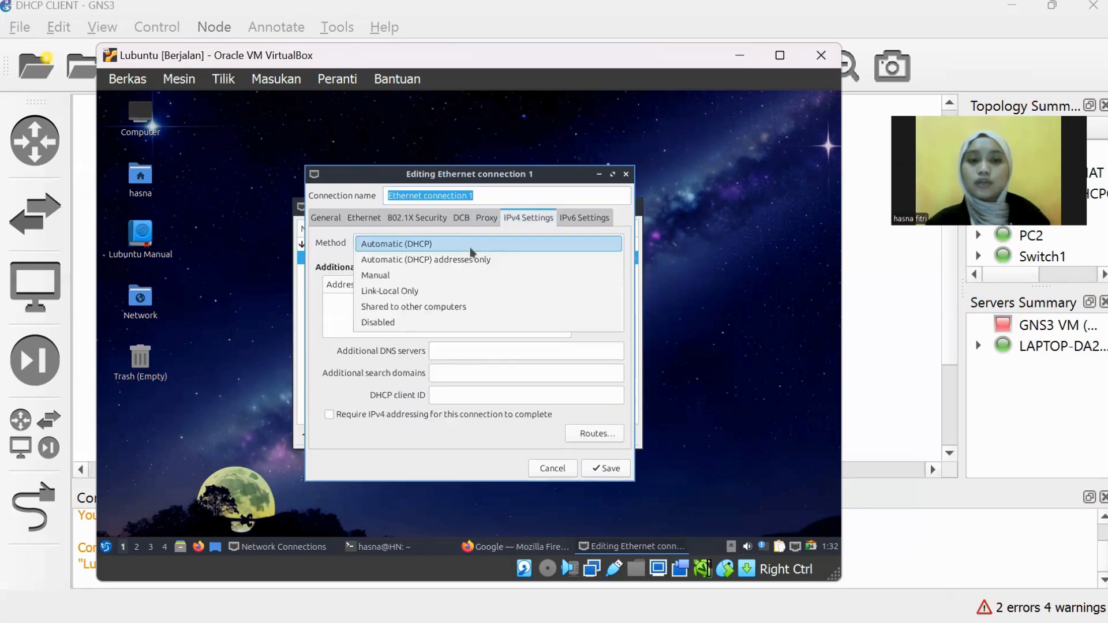
pyautogui.click(472, 252)
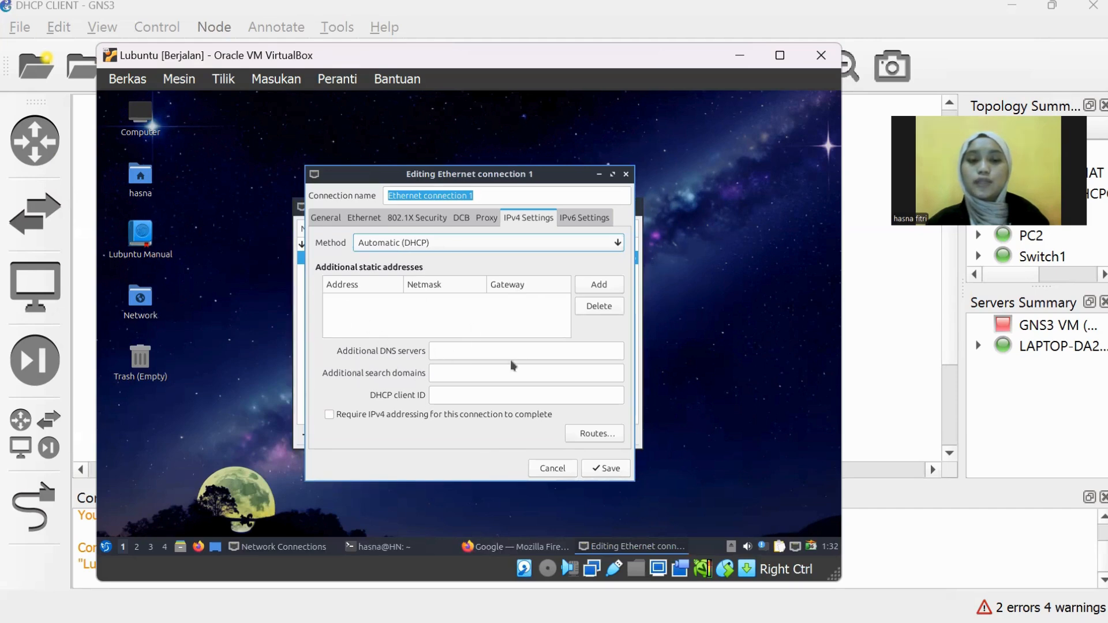
pyautogui.click(604, 469)
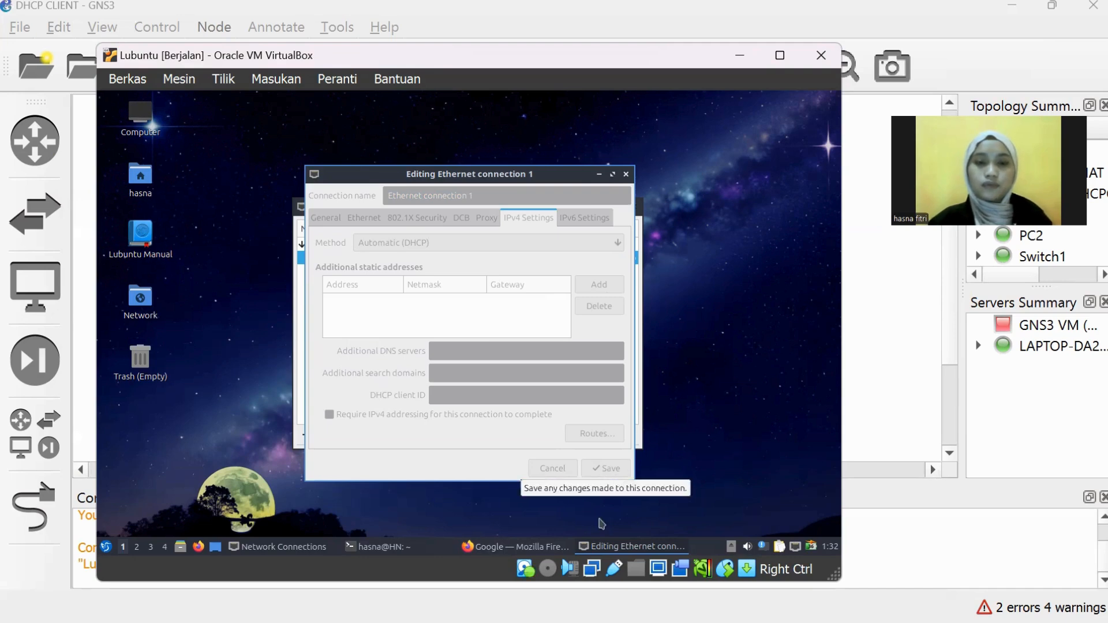
pyautogui.press('Escape')
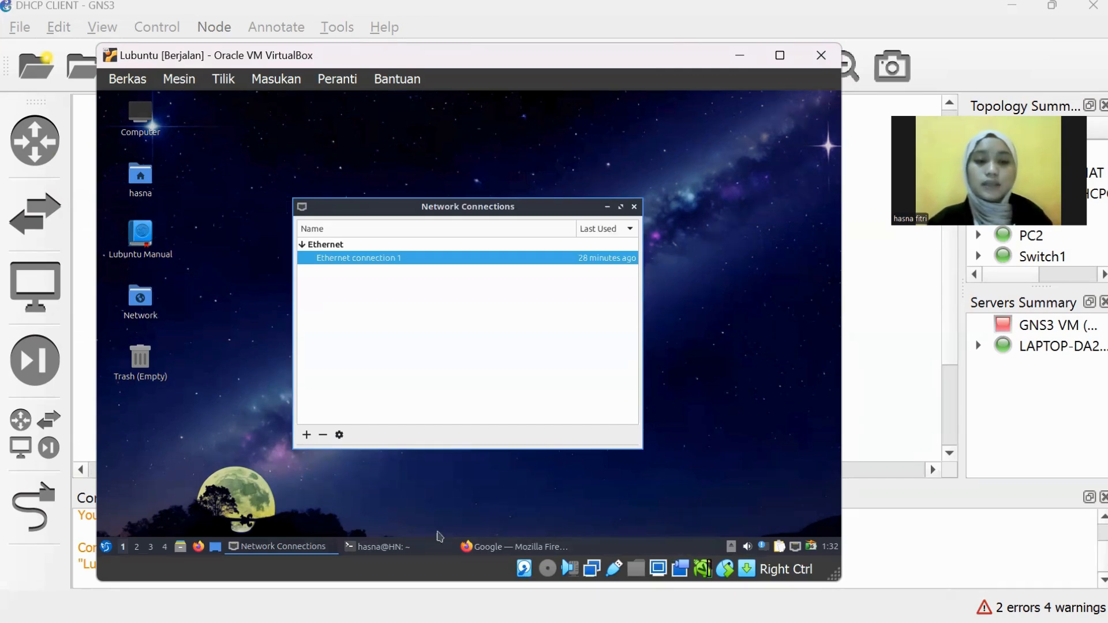
pyautogui.click(107, 549)
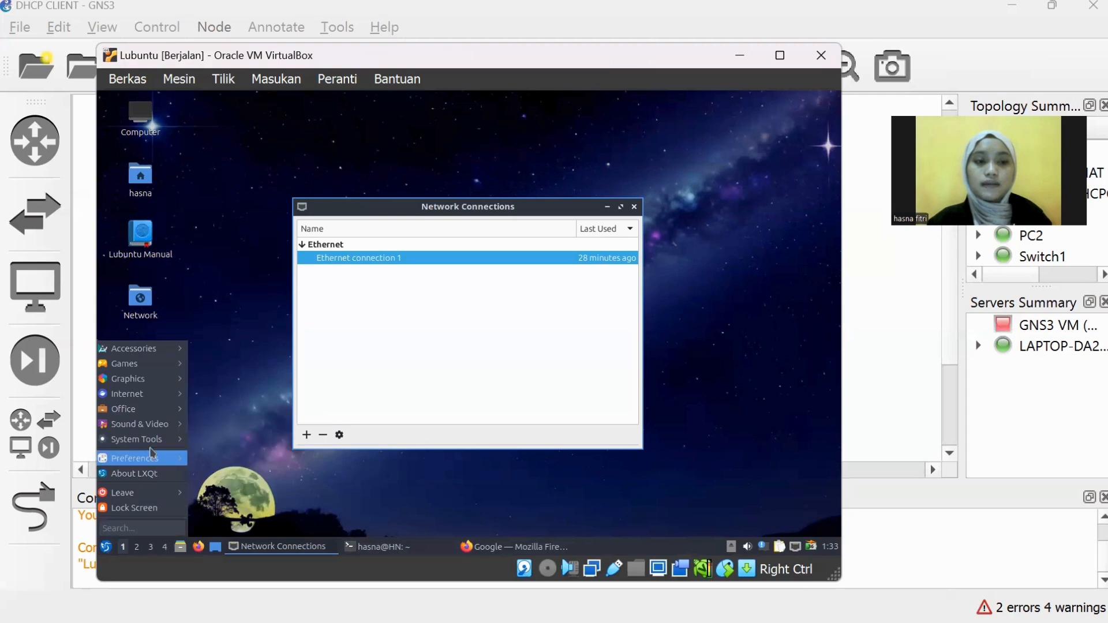
# Step: Bring up the terminal showing enp0s3 at 192.168.1.253/24 and the google.com ping at 0% loss
pyautogui.moveTo(152, 439)
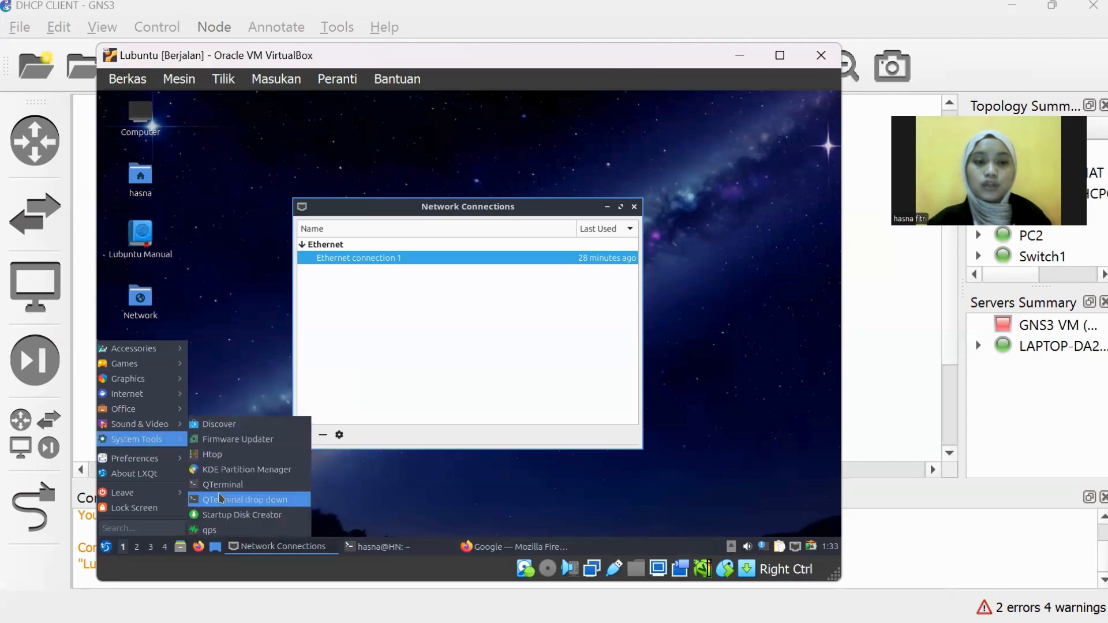
pyautogui.click(390, 547)
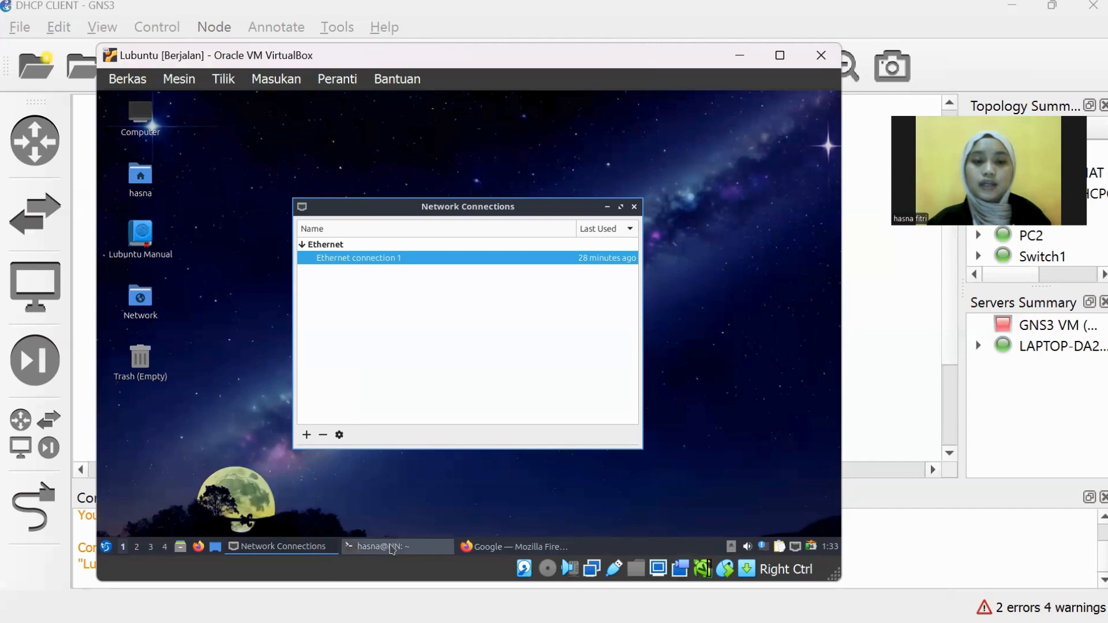
pyautogui.click(390, 547)
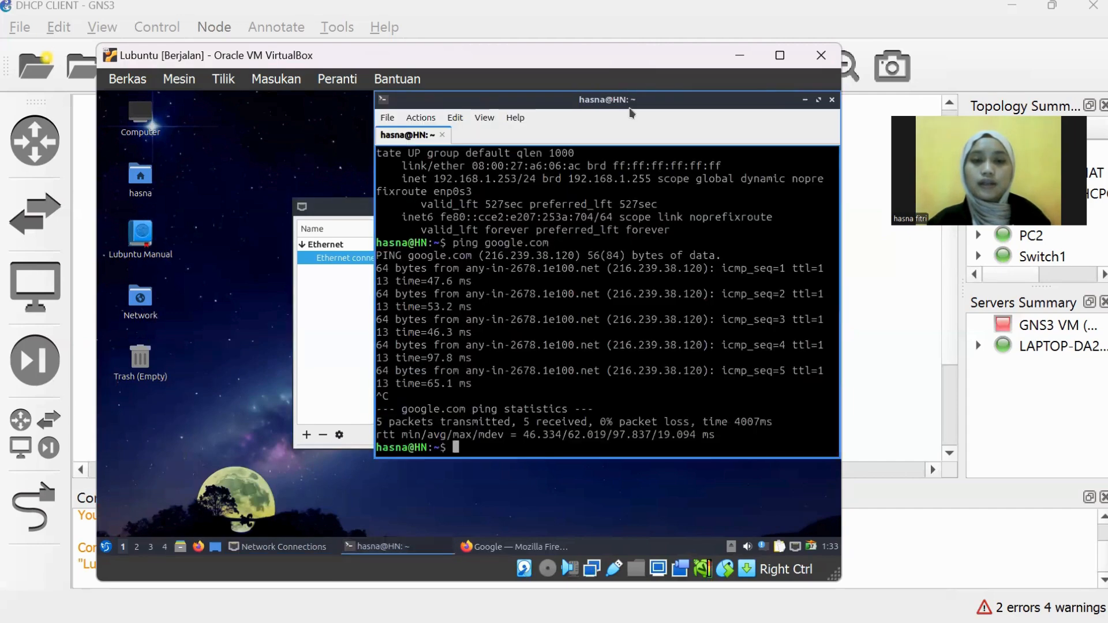
pyautogui.moveTo(623, 109); pyautogui.dragTo(551, 123)
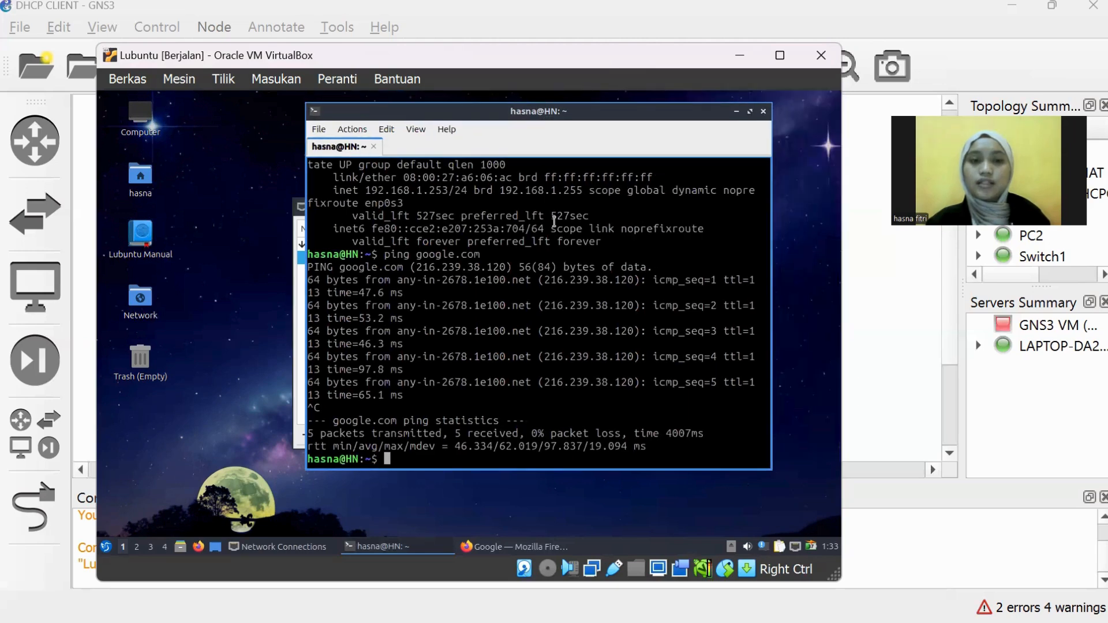
pyautogui.scroll(4, 554, 221)
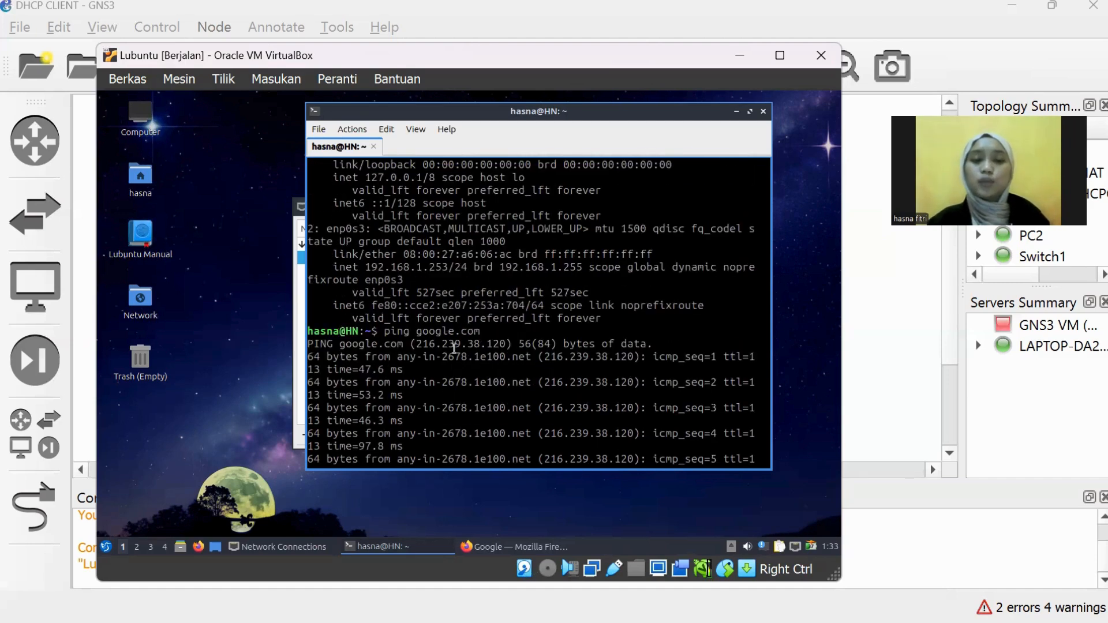
pyautogui.hotkey('ctrl', 'c')
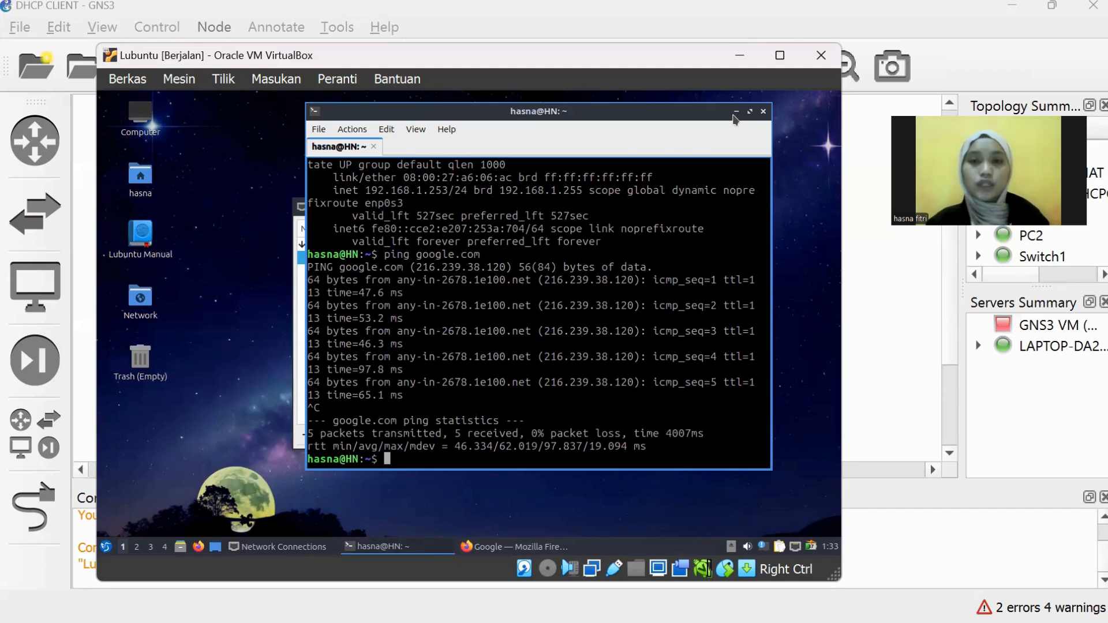
# Step: Hide the terminal and view the network applet's options, leaving networking enabled
pyautogui.click(738, 112)
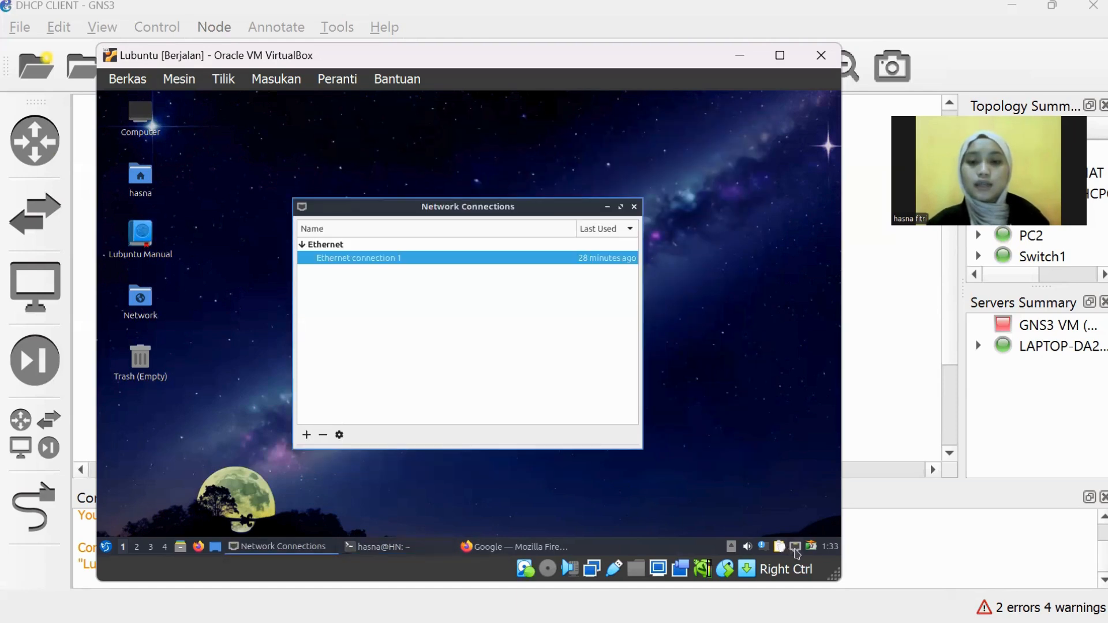
pyautogui.rightClick(795, 548)
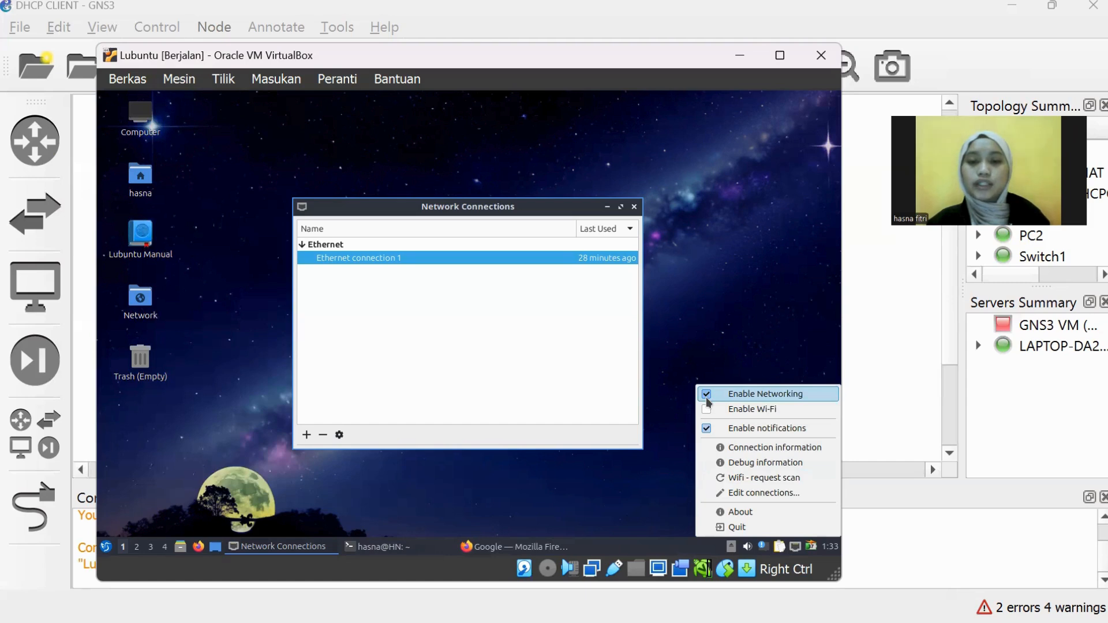
pyautogui.click(708, 326)
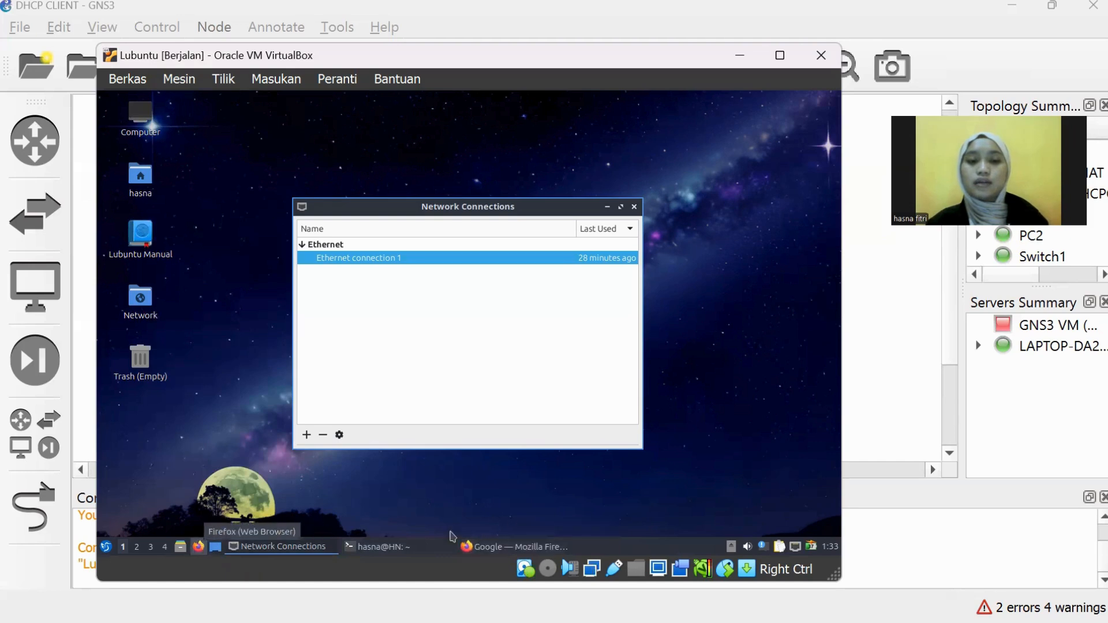
# Step: In Lubuntu's Firefox, search Google for 'elearning uin malang' from the typed 'elear' suggestion
pyautogui.click(513, 551)
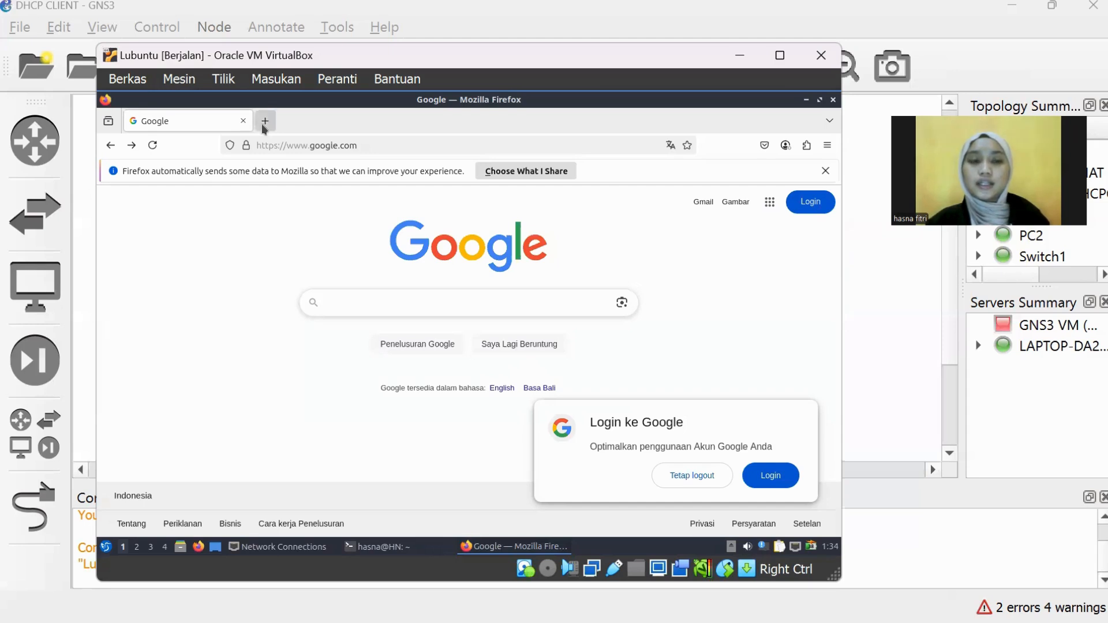
pyautogui.click(418, 306)
pyautogui.write('el')
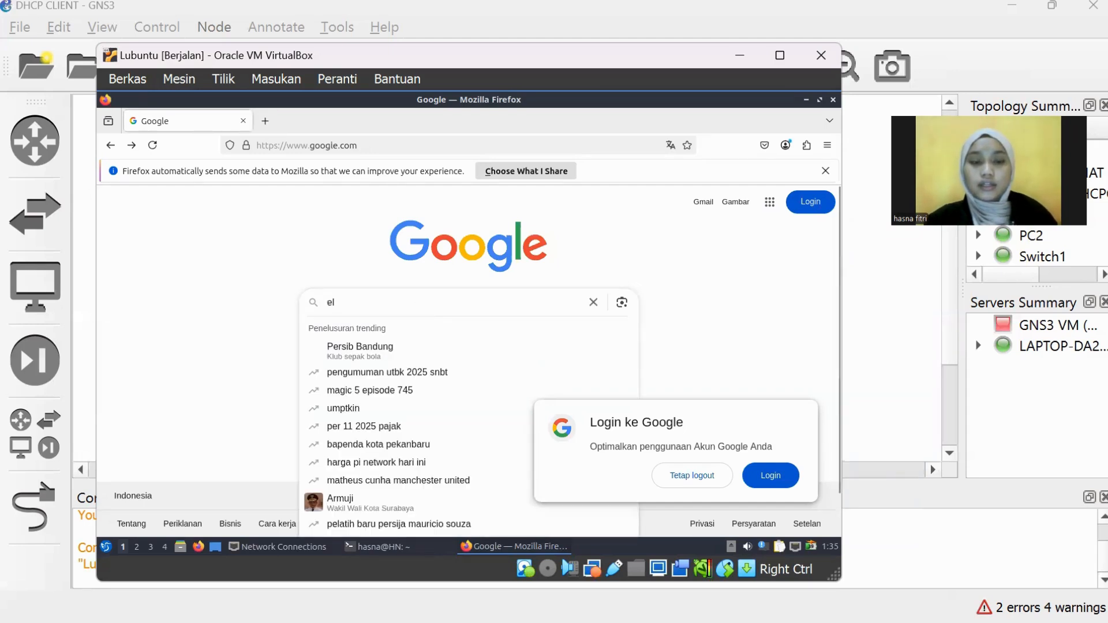
pyautogui.write('a')
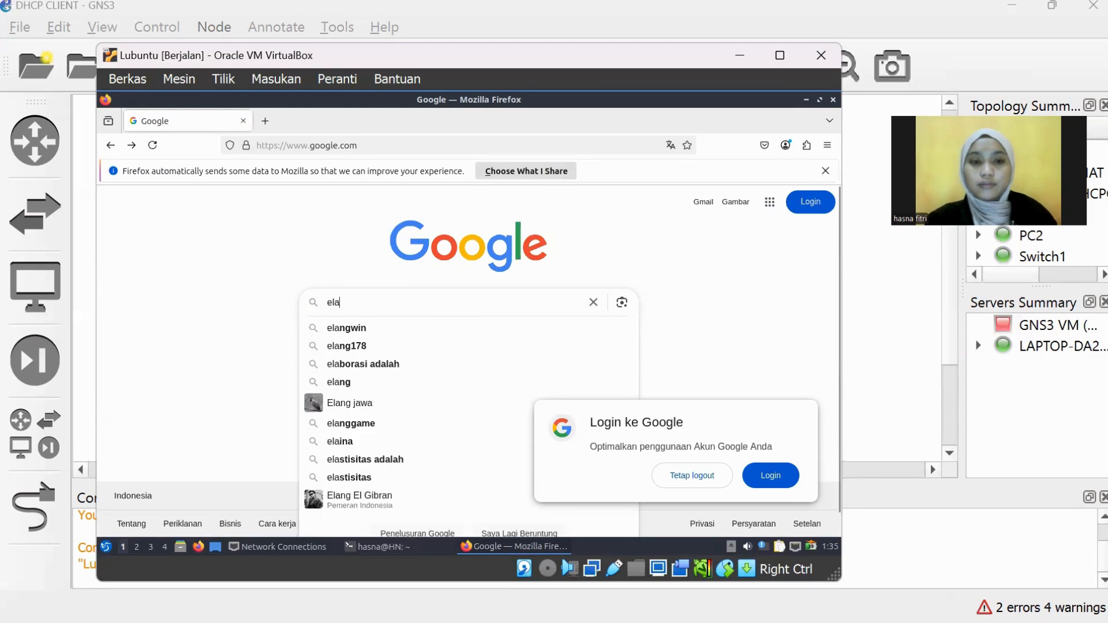
pyautogui.press('BackSpace')
pyautogui.write('ear')
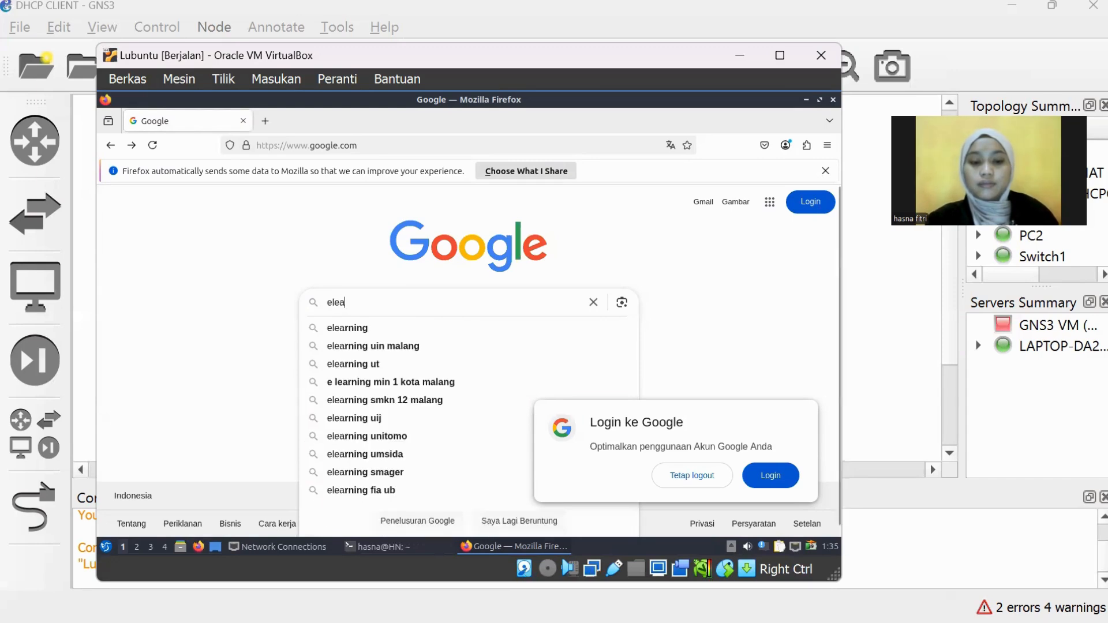
pyautogui.click(369, 346)
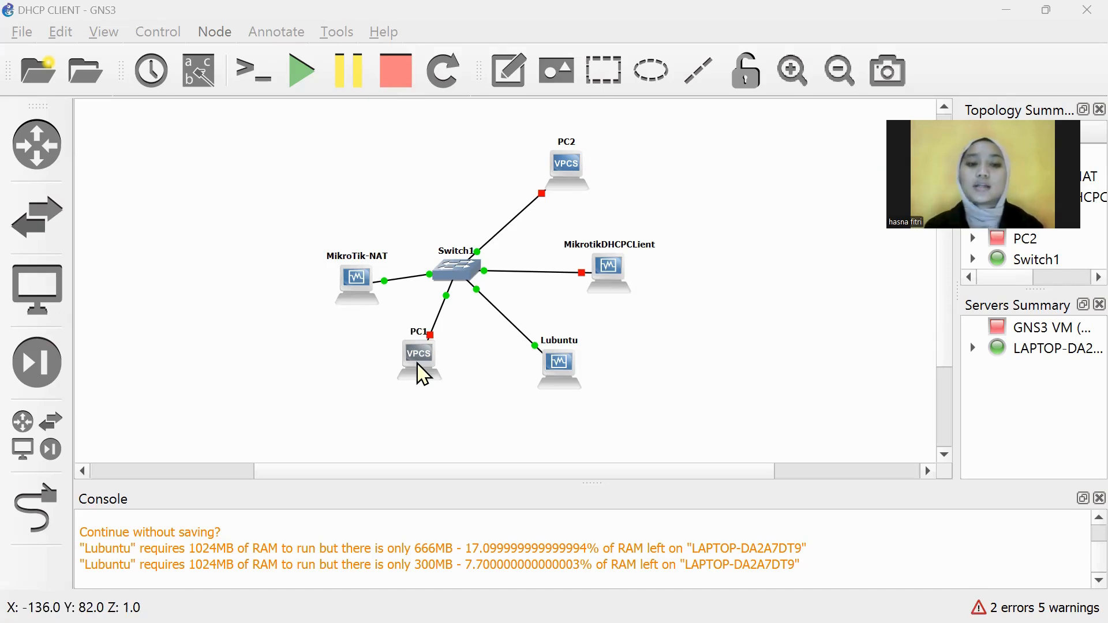
# Step: Check the MikroTik-NAT node's context menu without choosing anything, then bring the WinBox session forward
pyautogui.rightClick(365, 298)
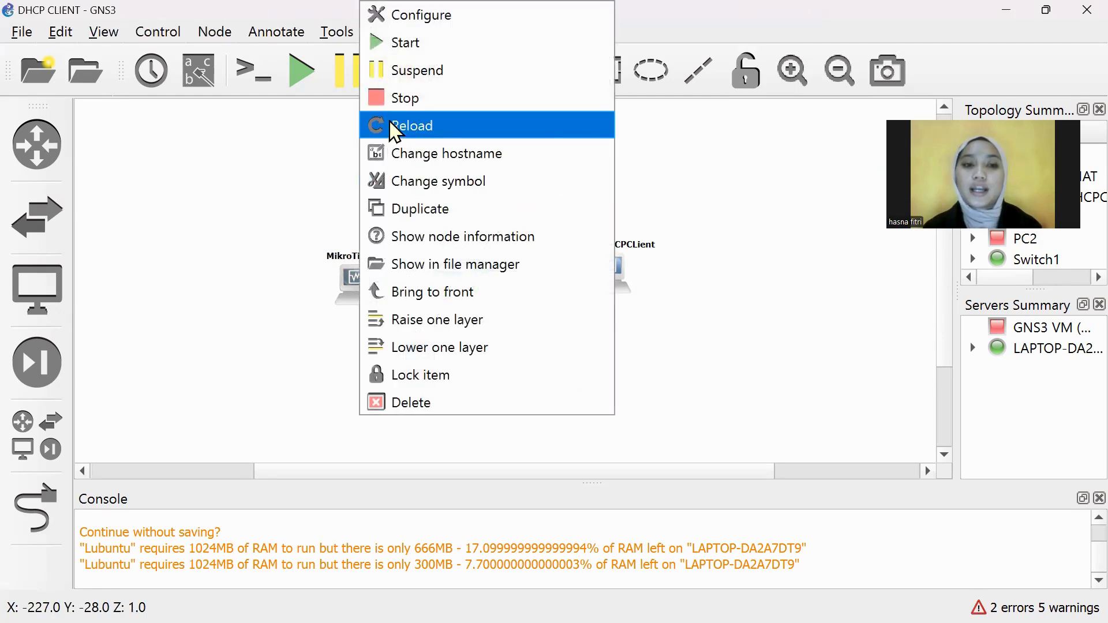
pyautogui.click(232, 209)
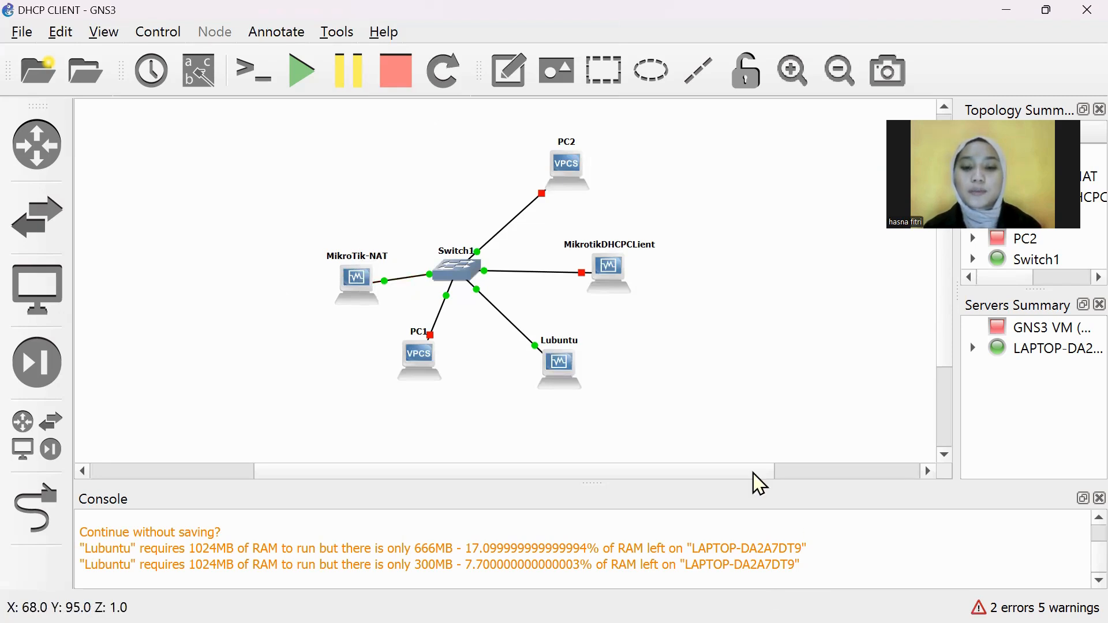
pyautogui.moveTo(706, 620)
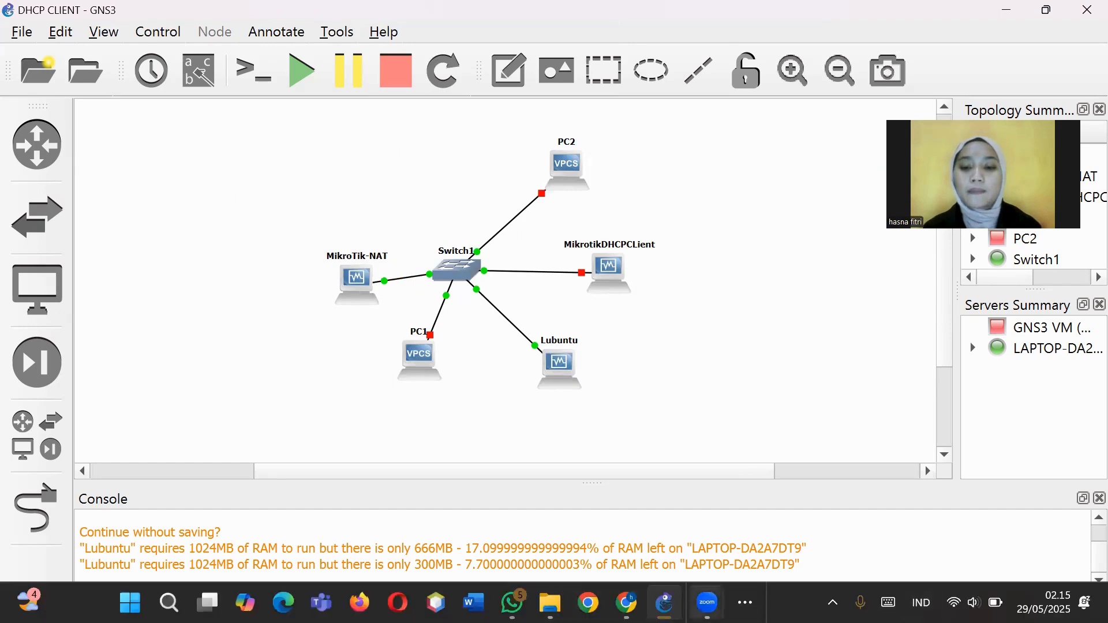
pyautogui.click(745, 603)
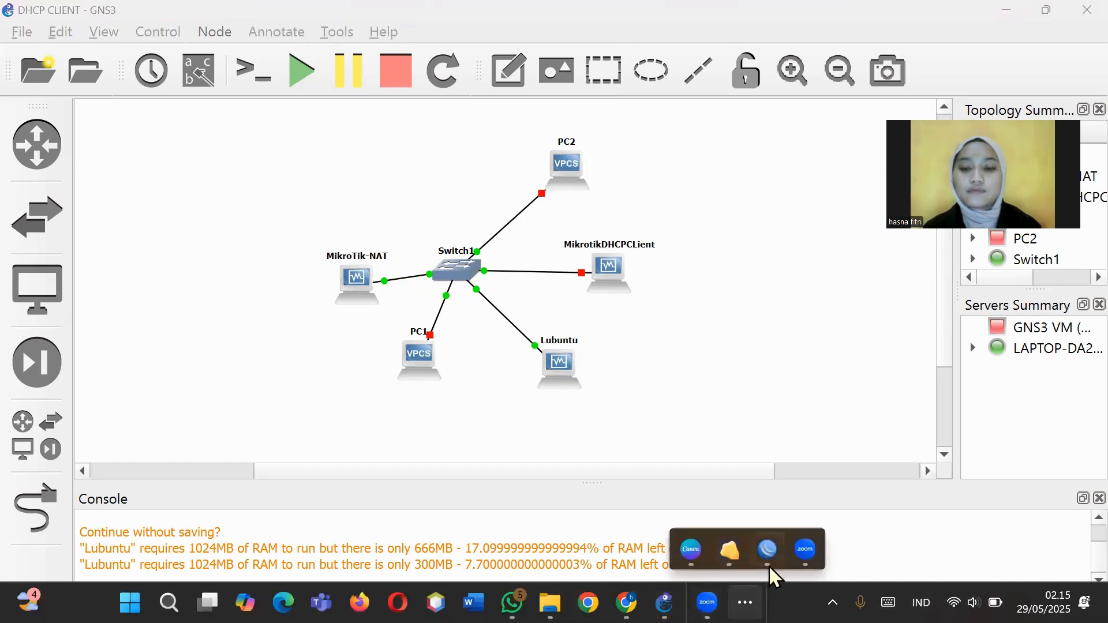
pyautogui.moveTo(769, 563)
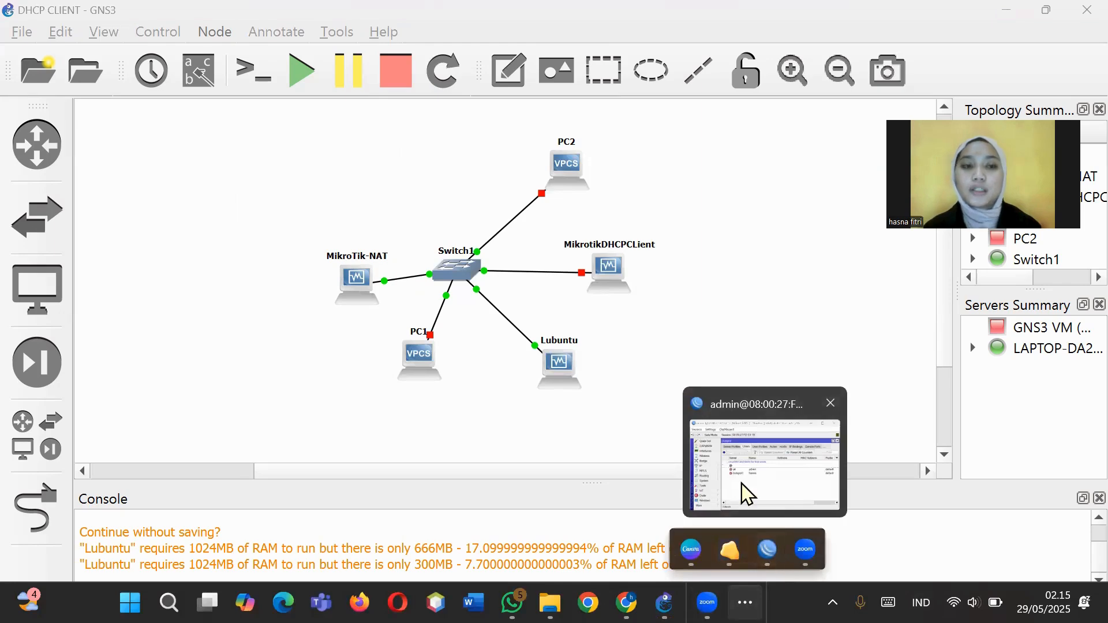
pyautogui.click(768, 562)
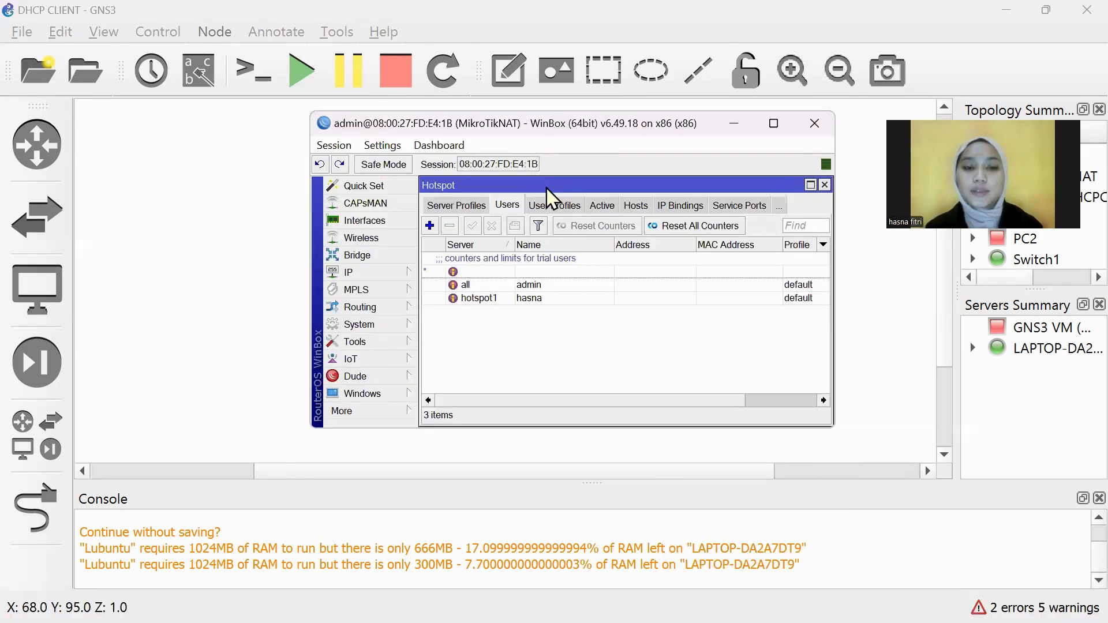
# Step: Open IP > Hotspot in WinBox and view the Servers list with hotspot1 on etherLAN
pyautogui.moveTo(550, 198)
pyautogui.mouseDown()
pyautogui.moveTo(556, 271)
pyautogui.moveTo(565, 202)
pyautogui.moveTo(577, 332)
pyautogui.moveTo(536, 195)
pyautogui.moveTo(553, 190)
pyautogui.mouseUp()
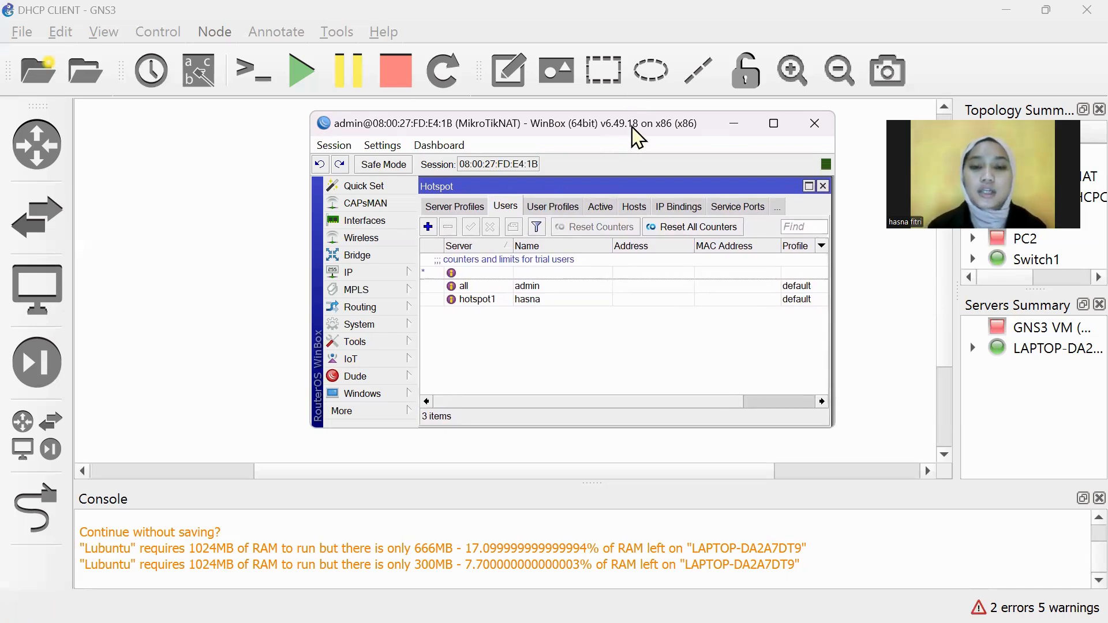
pyautogui.moveTo(637, 137); pyautogui.dragTo(626, 225)
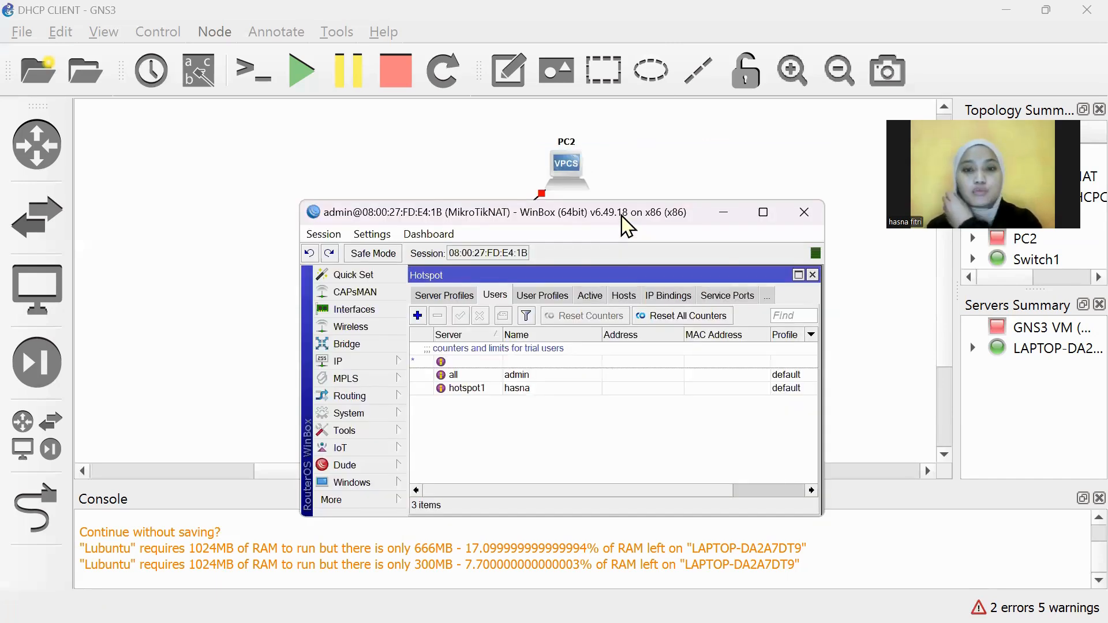
pyautogui.moveTo(626, 225); pyautogui.dragTo(603, 437)
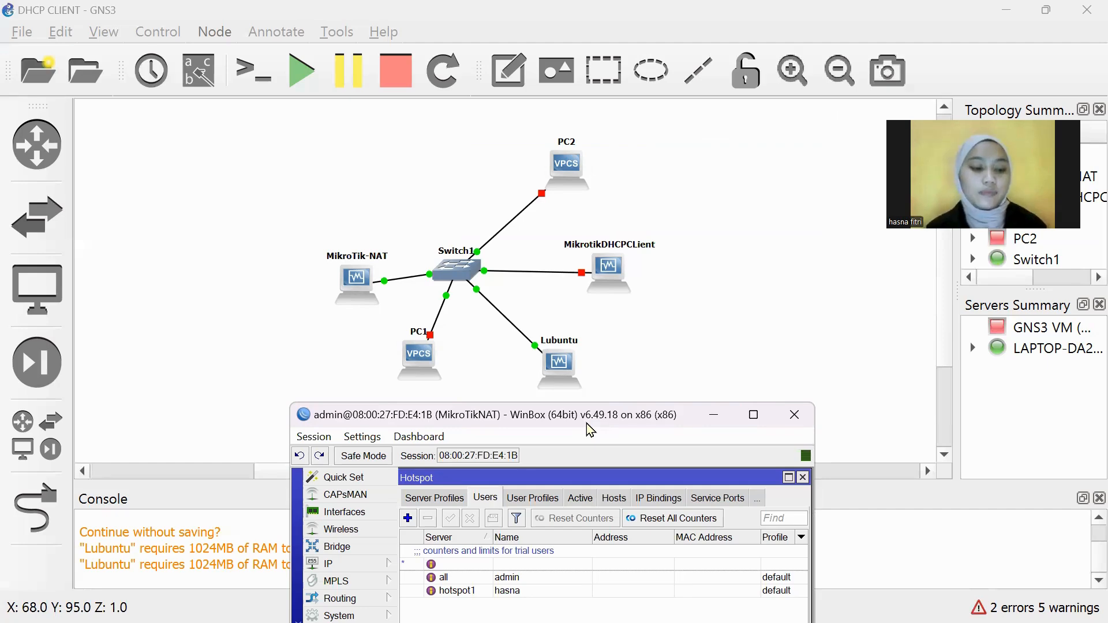
pyautogui.moveTo(587, 424); pyautogui.dragTo(615, 149)
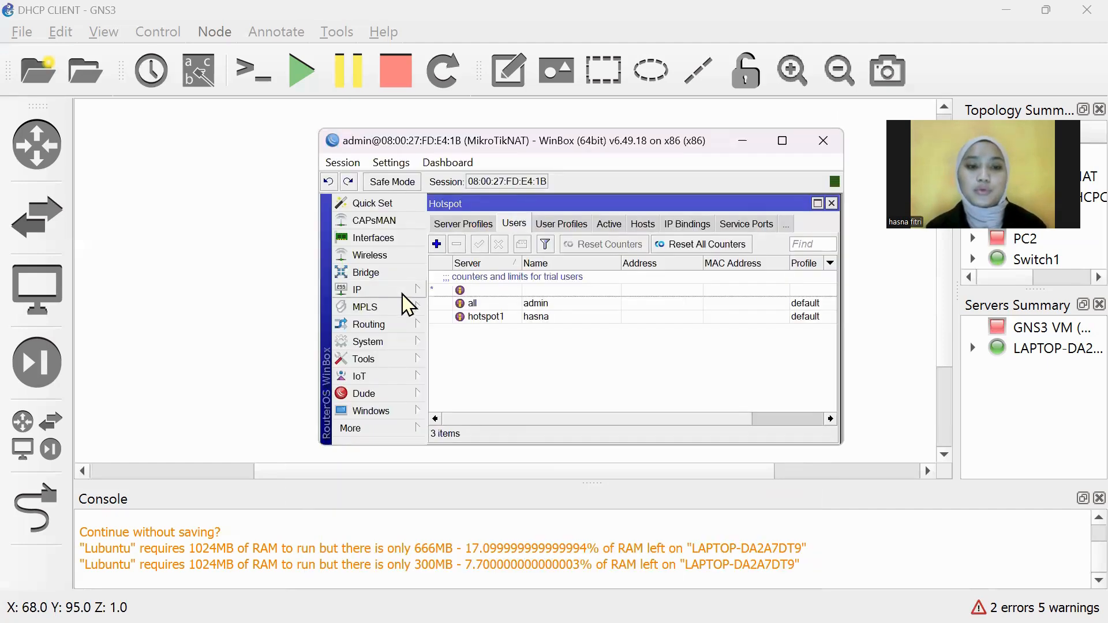
pyautogui.click(403, 292)
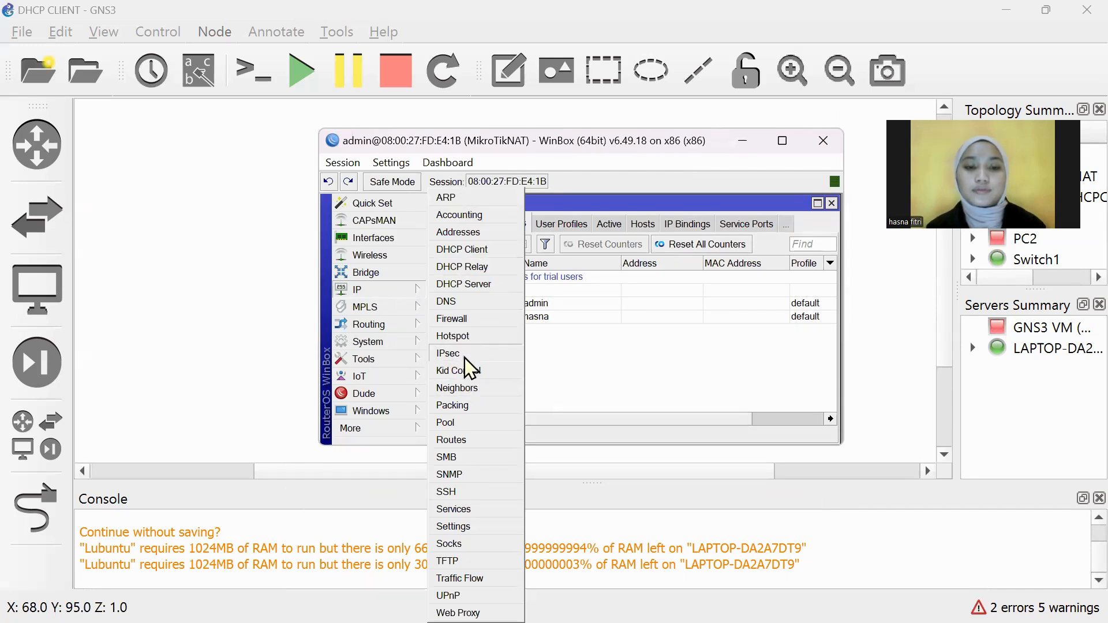
pyautogui.click(465, 340)
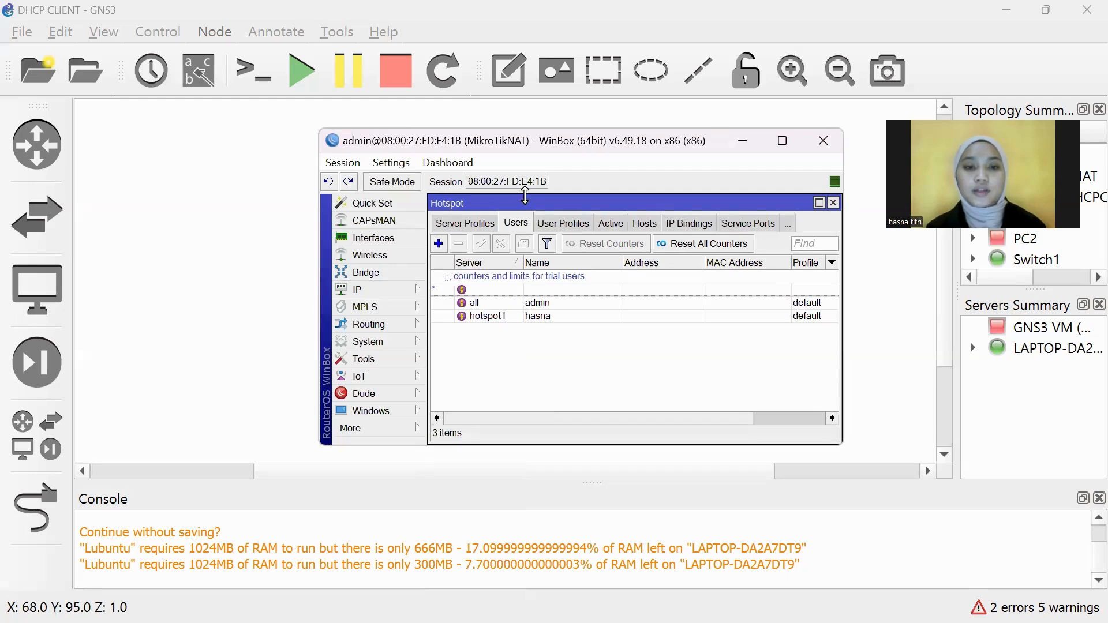
pyautogui.click(478, 223)
pyautogui.click(453, 223)
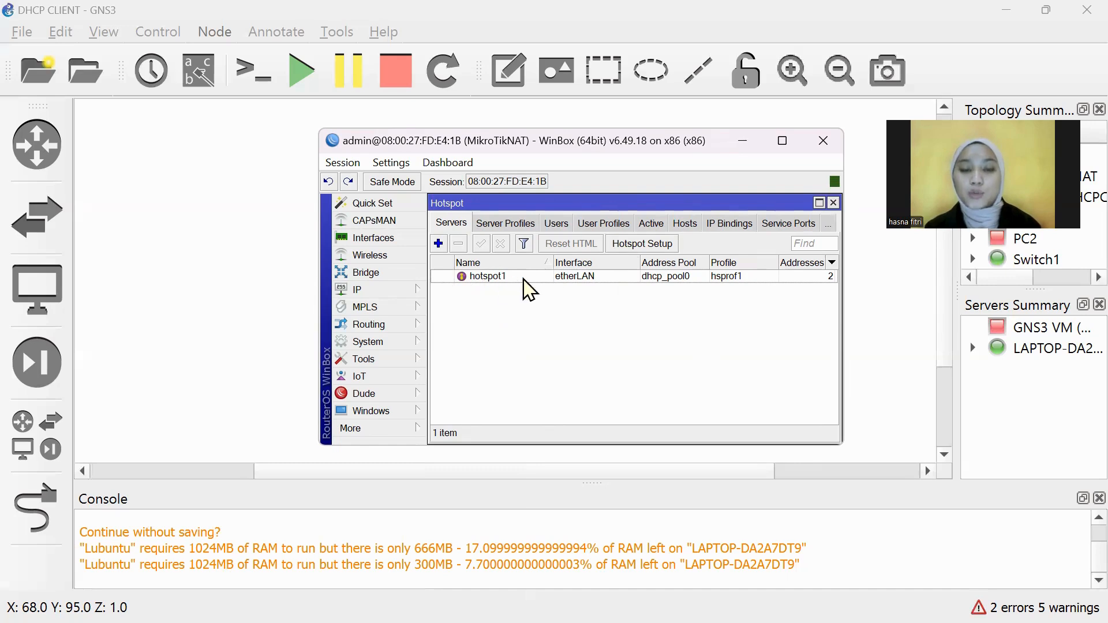
# Step: Run Hotspot Setup: etherLAN, 192.168.1.1/24, default pool, no certificate, SMTP 0.0.0.0, DNS 192.168.1.1
pyautogui.click(639, 243)
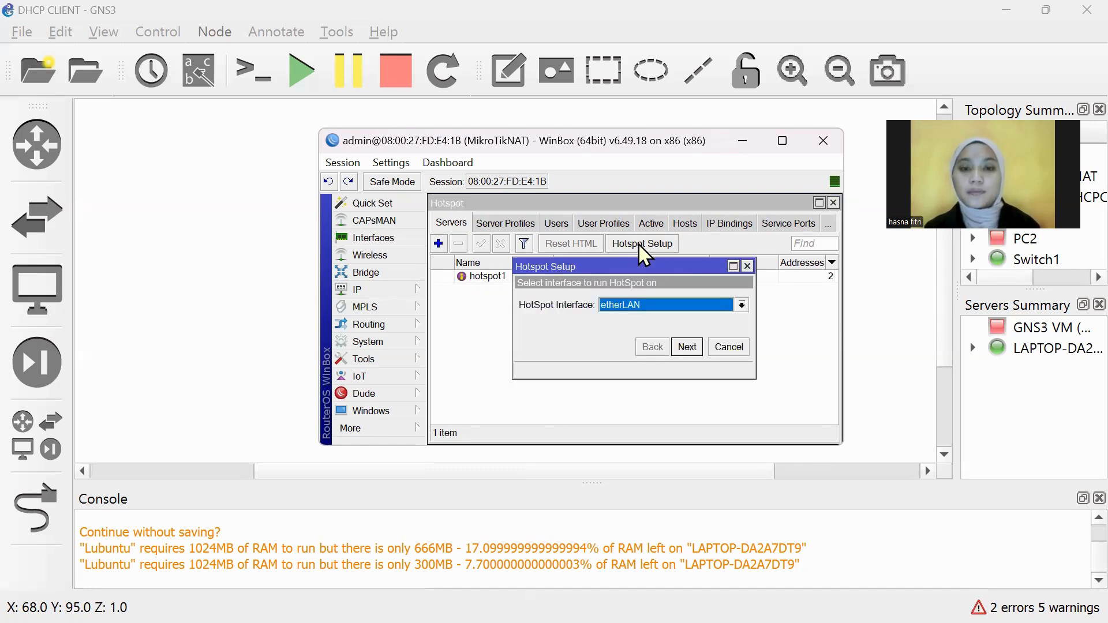
pyautogui.click(694, 349)
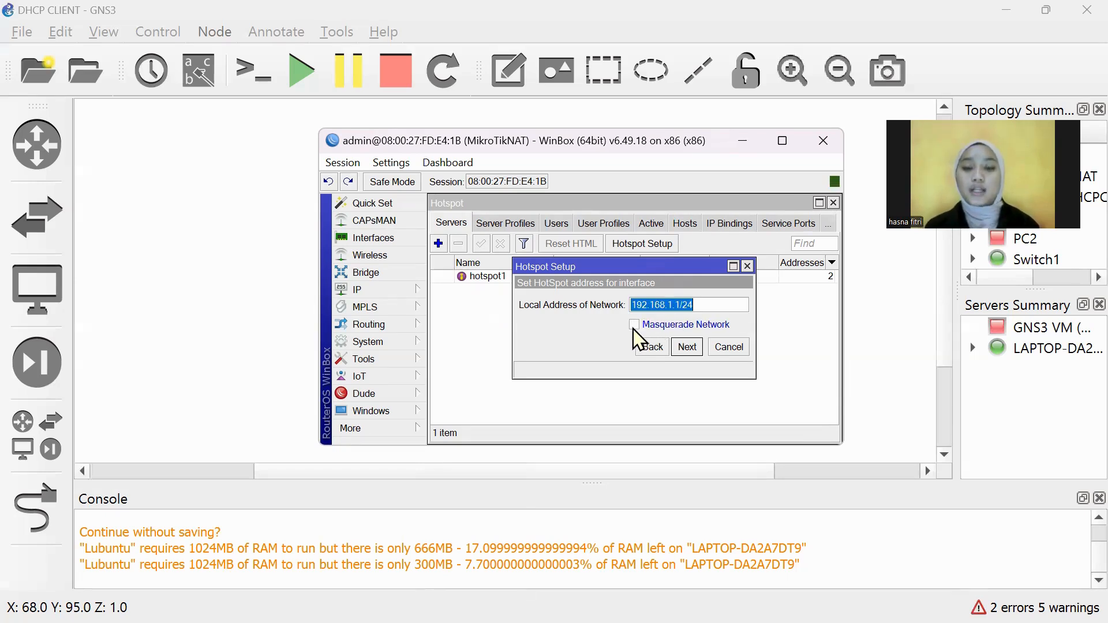
pyautogui.click(687, 347)
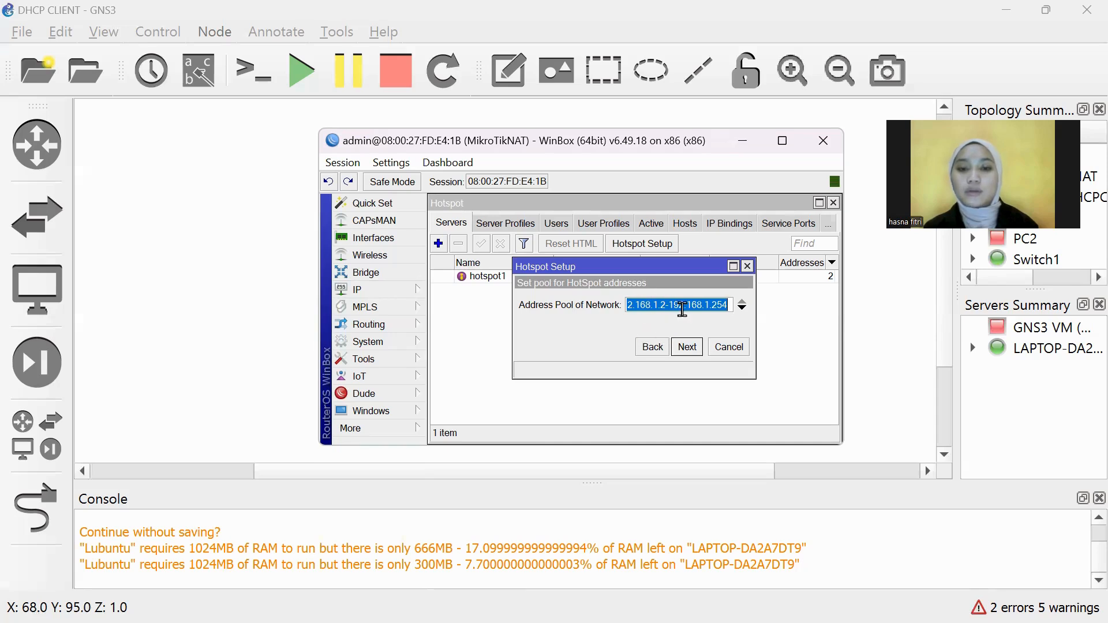
pyautogui.click(687, 348)
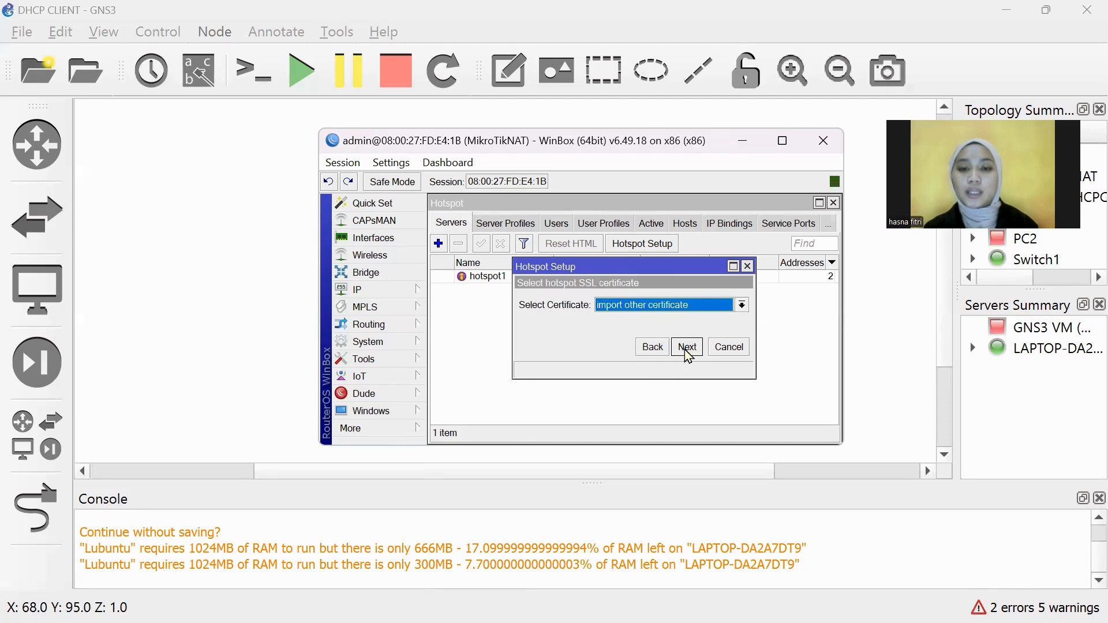
pyautogui.click(743, 306)
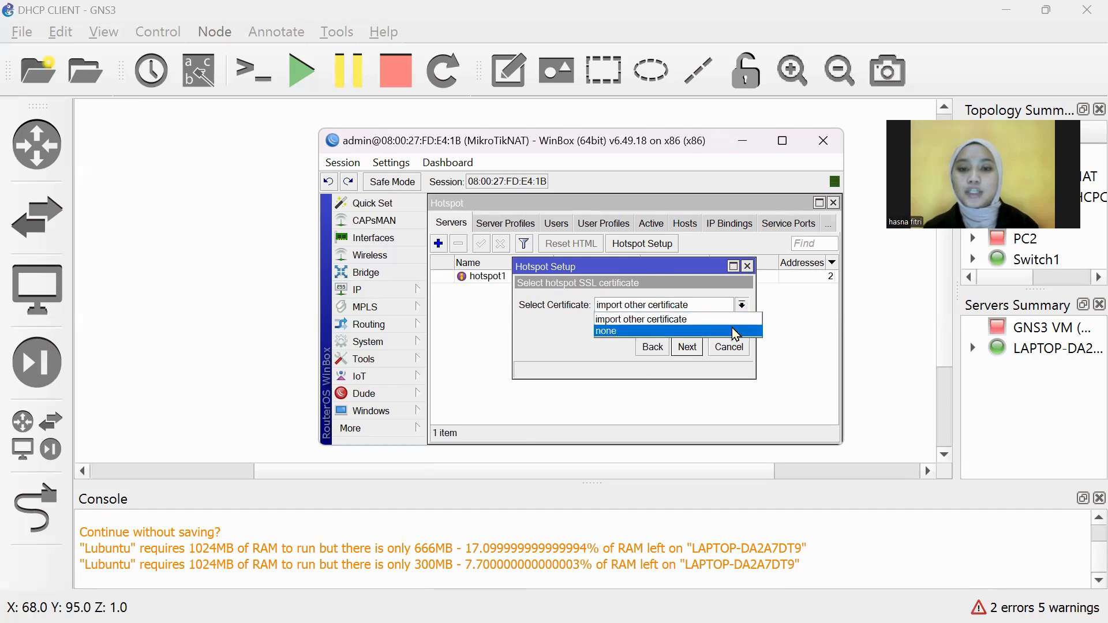
pyautogui.click(731, 329)
pyautogui.click(698, 352)
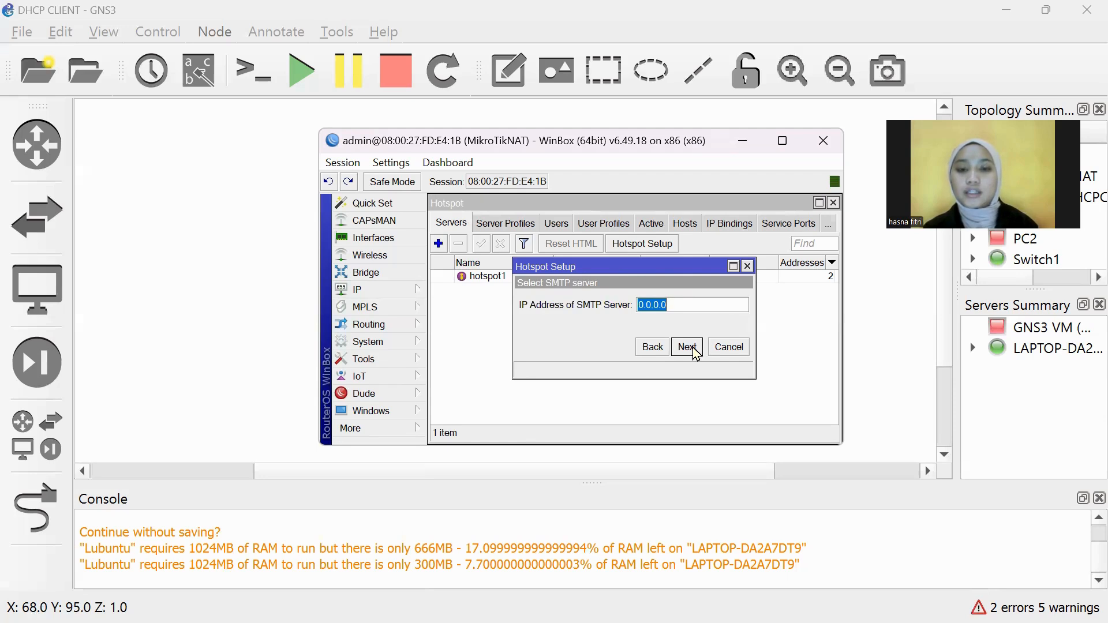
pyautogui.click(693, 348)
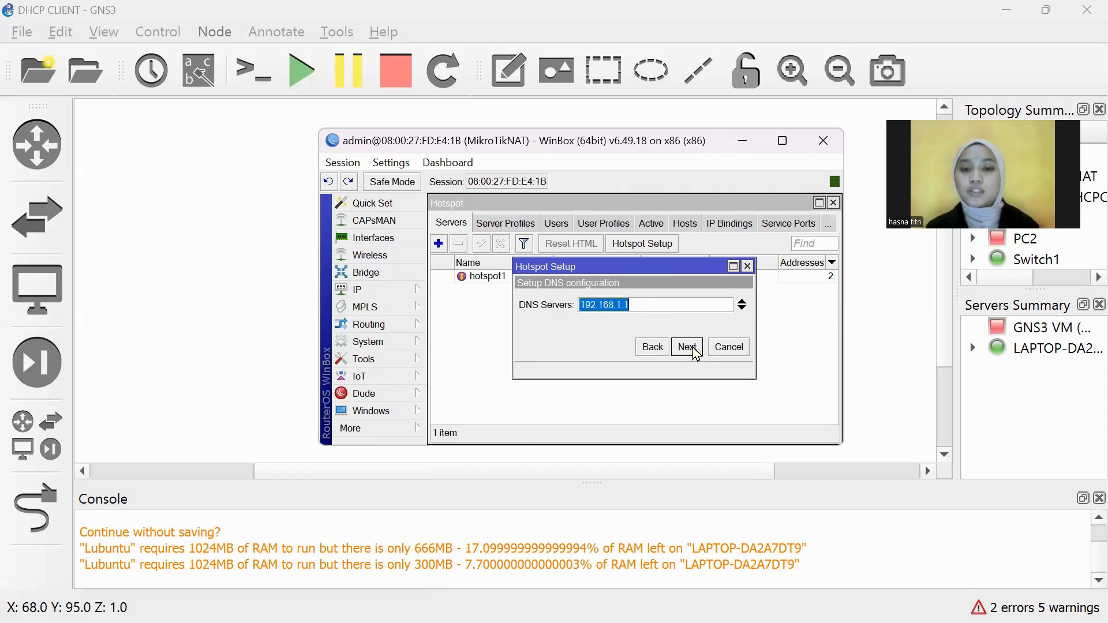
pyautogui.click(695, 348)
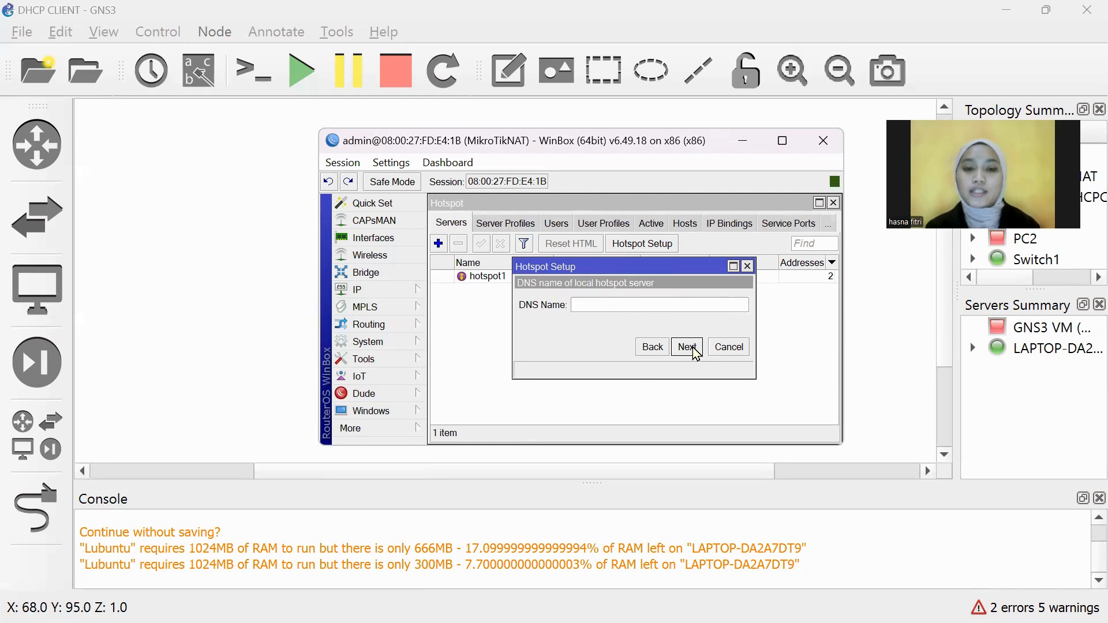
pyautogui.click(694, 349)
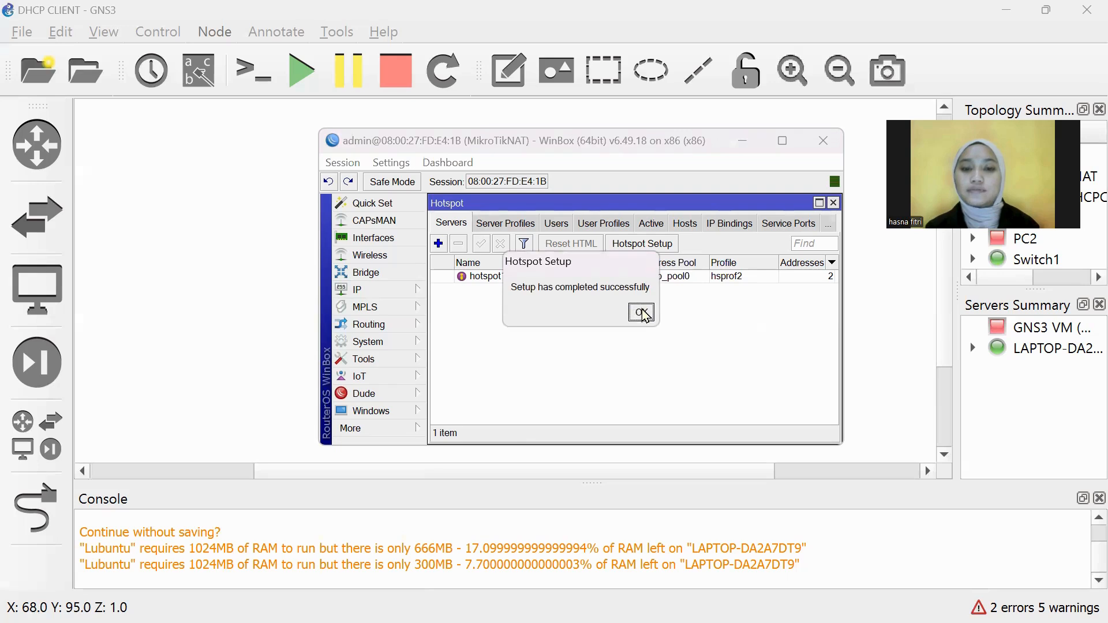
pyautogui.click(643, 313)
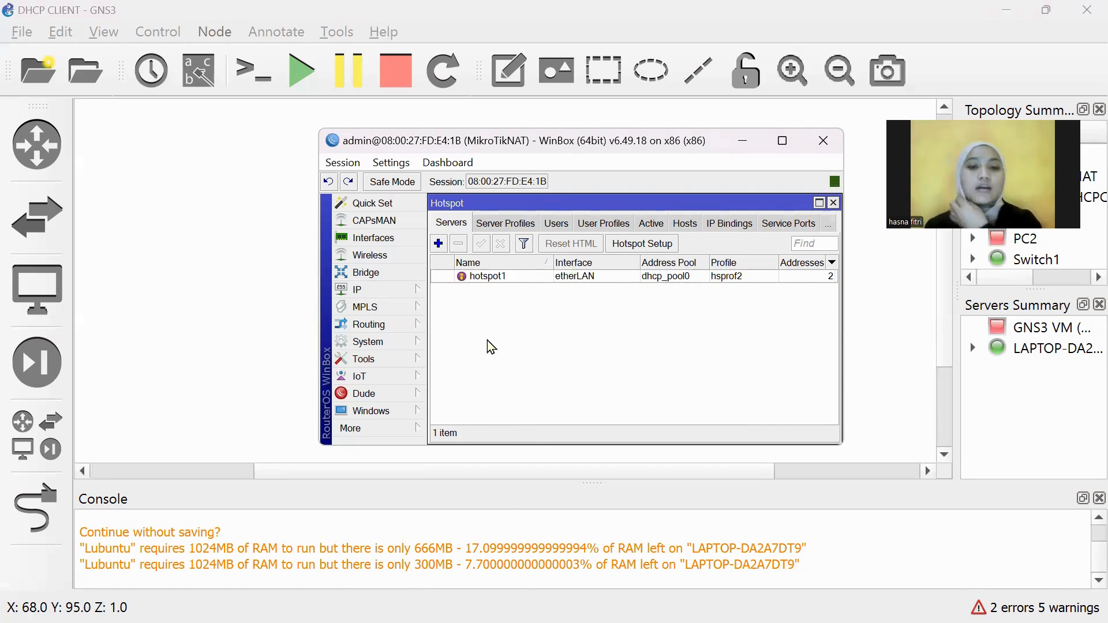
# Step: Open the hotspot Users list and start a new user on server hotspot1
pyautogui.click(567, 225)
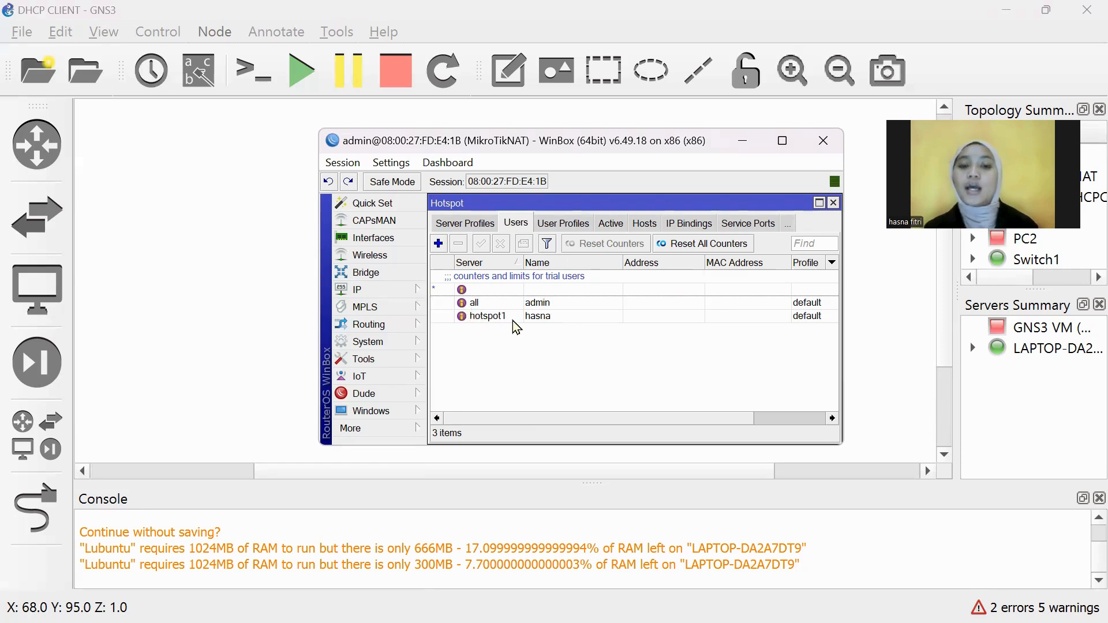
pyautogui.click(439, 243)
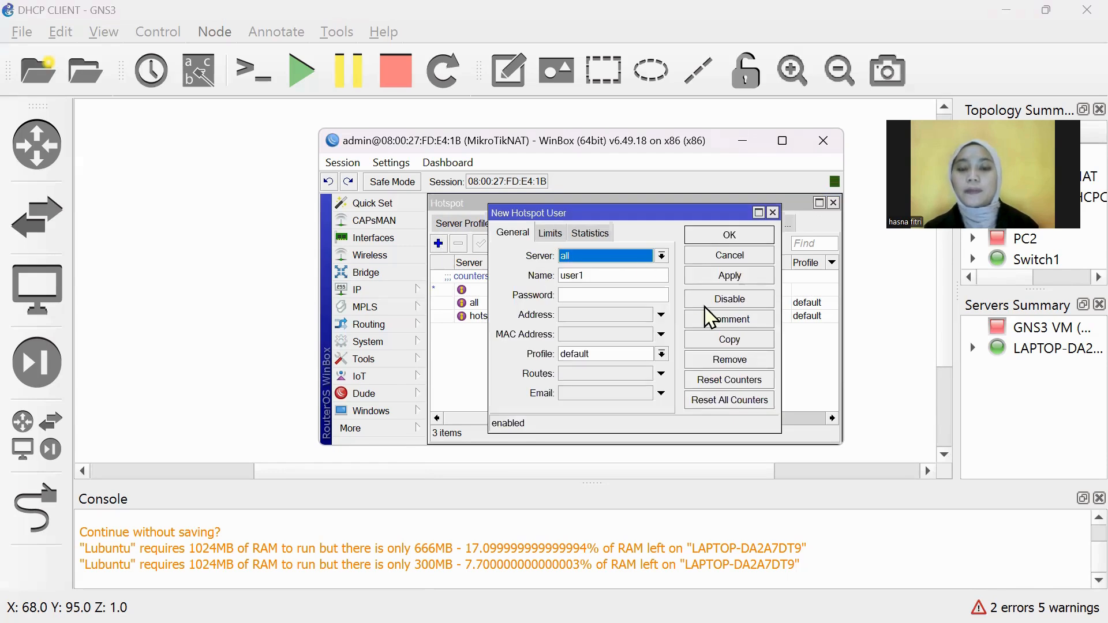
pyautogui.click(662, 257)
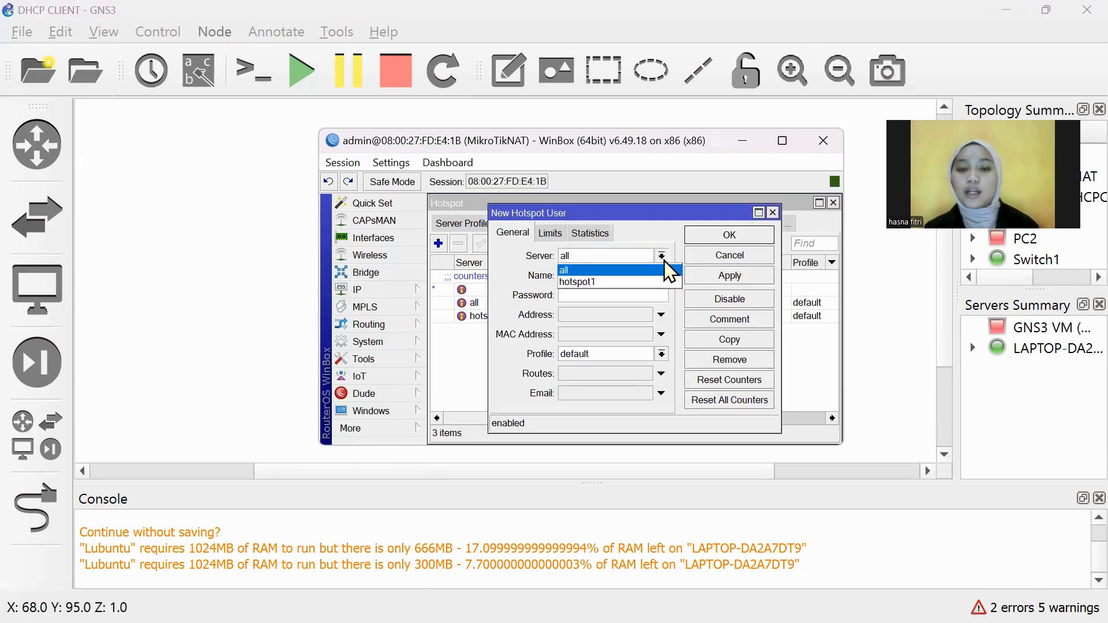
pyautogui.click(652, 281)
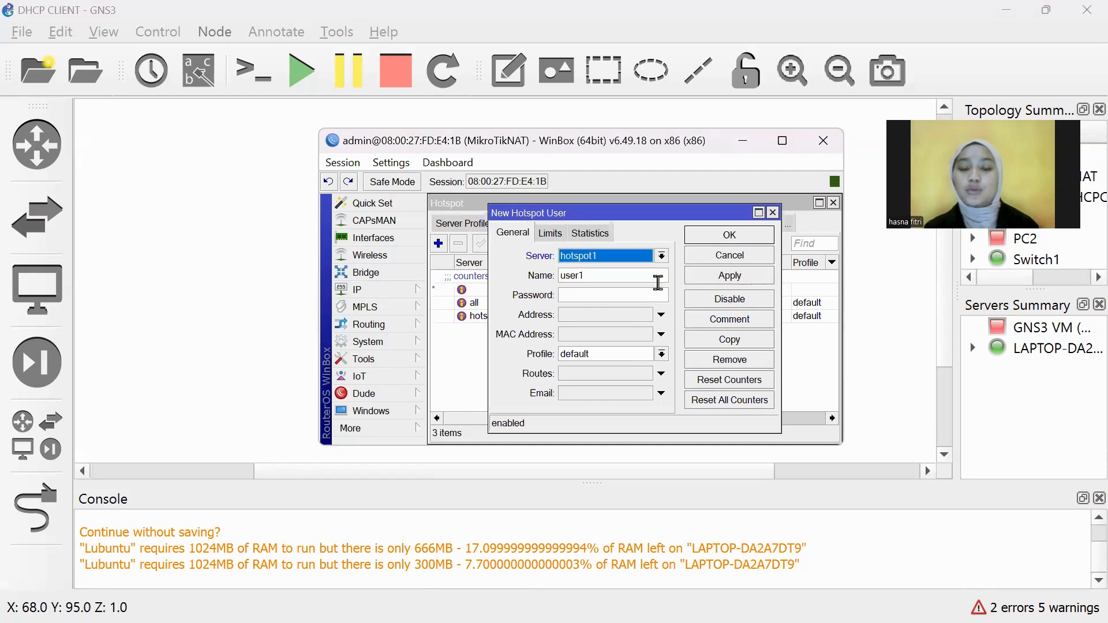
# Step: Name the user 'hasna', enter its password, keep profile default, and close the form
pyautogui.click(655, 276)
pyautogui.moveTo(656, 276); pyautogui.dragTo(555, 278)
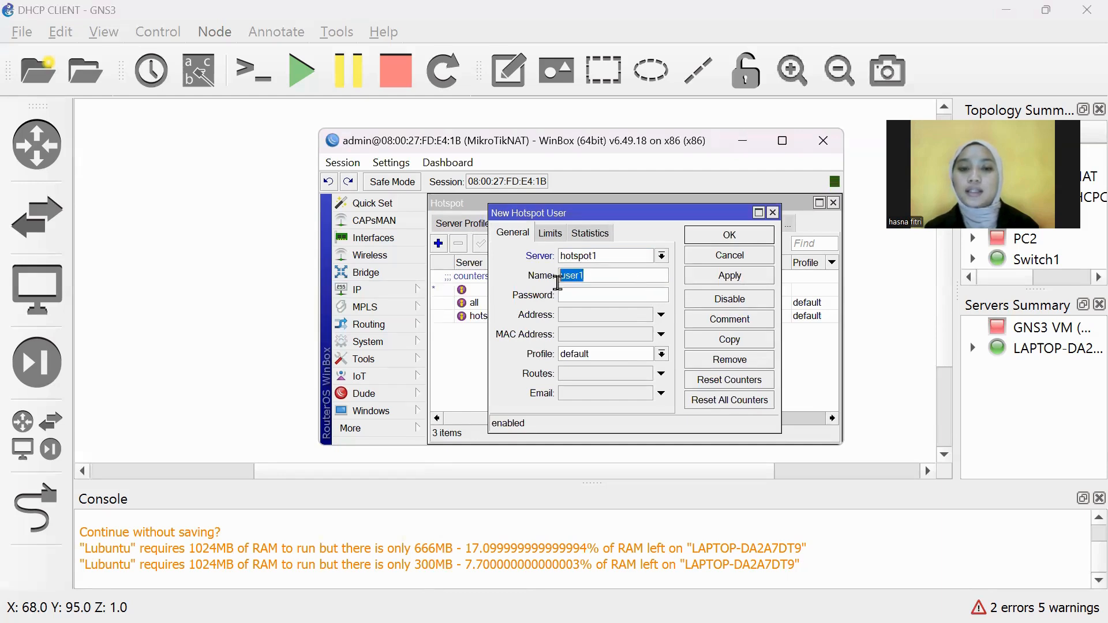
pyautogui.press('BackSpace')
pyautogui.write('ha')
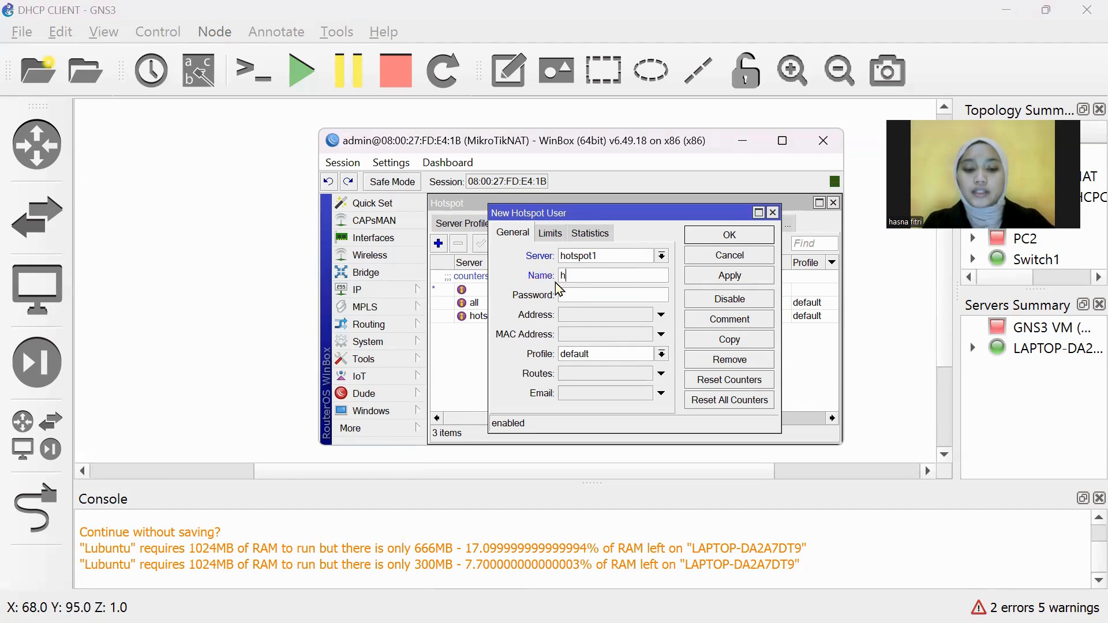
pyautogui.press('BackSpace')
pyautogui.write('asna')
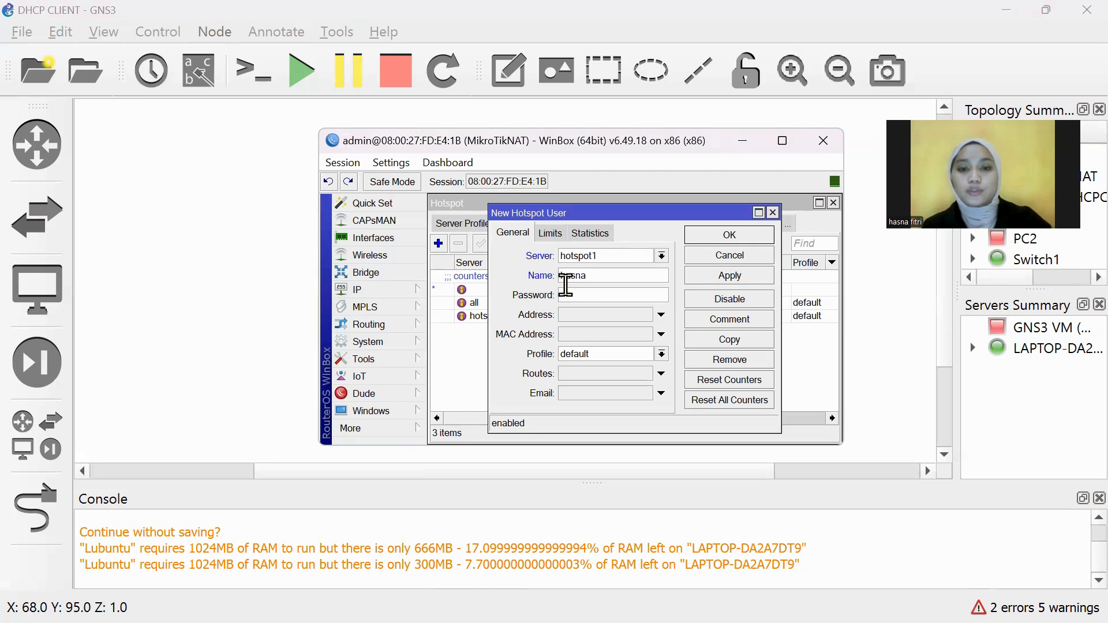
pyautogui.press('Tab')
pyautogui.write('1')
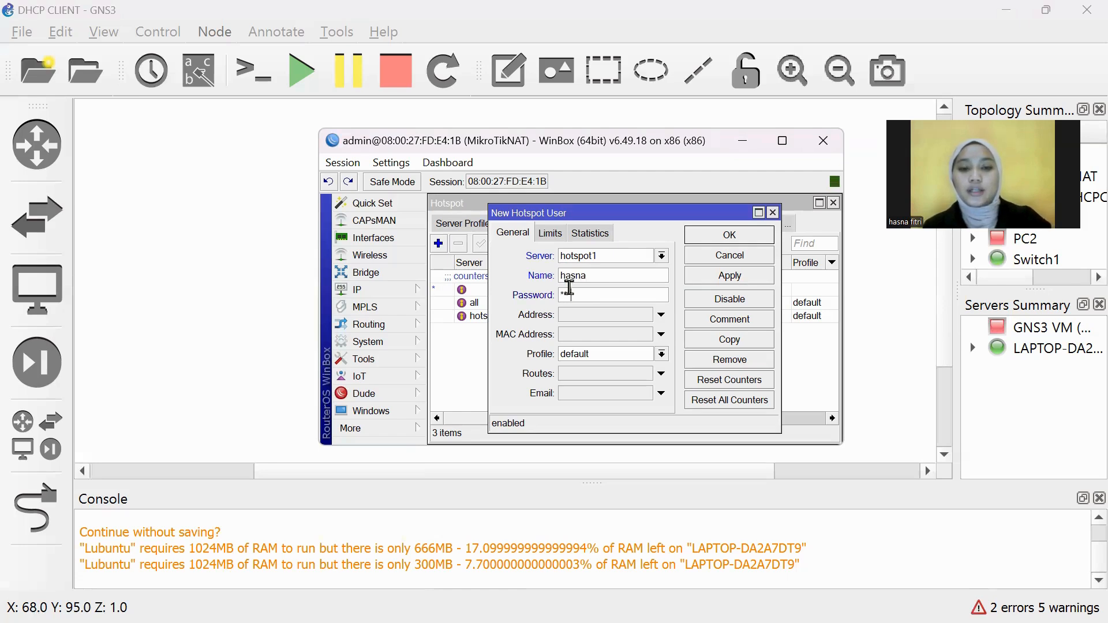
pyautogui.write('23')
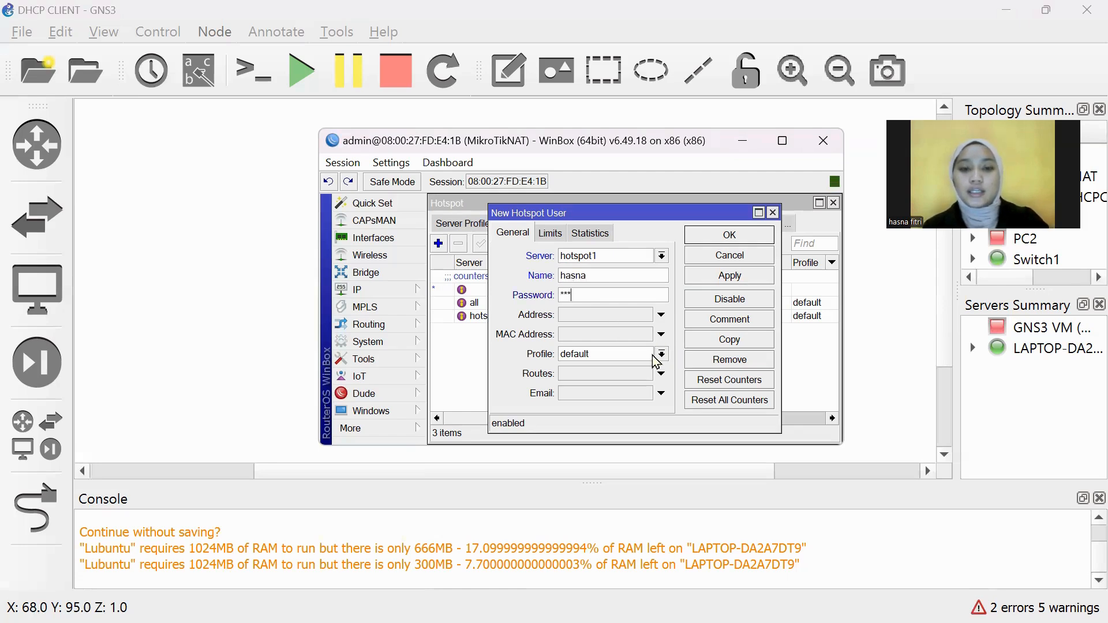
pyautogui.click(662, 354)
pyautogui.click(667, 367)
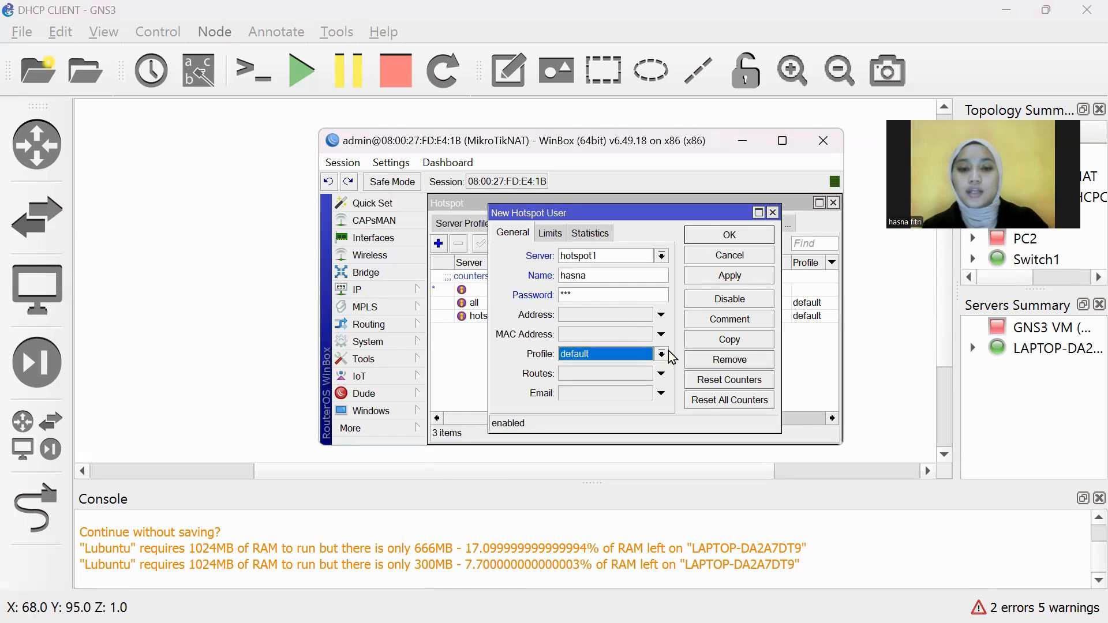
pyautogui.click(774, 213)
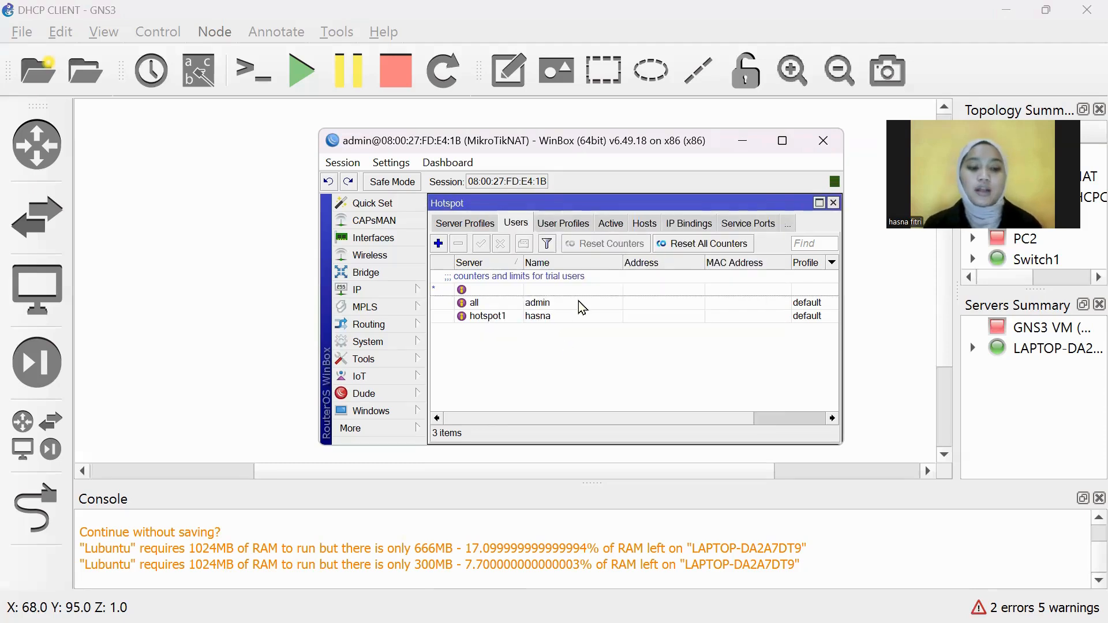
# Step: Minimize WinBox and bring the Lubuntu VirtualBox window to the front
pyautogui.click(744, 143)
pyautogui.click(745, 603)
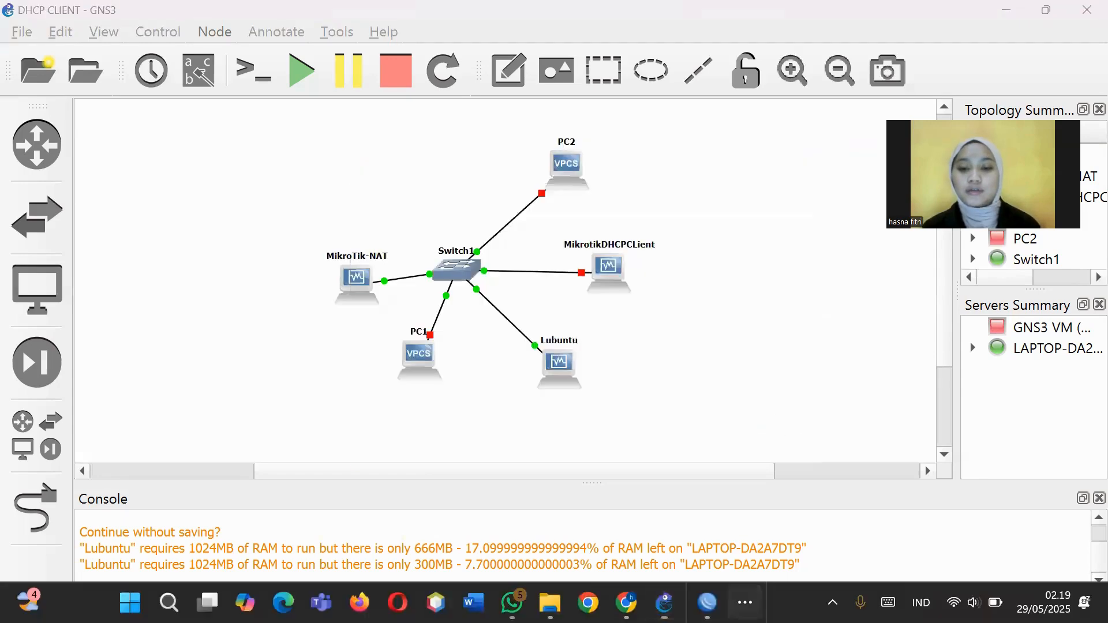
pyautogui.moveTo(738, 554)
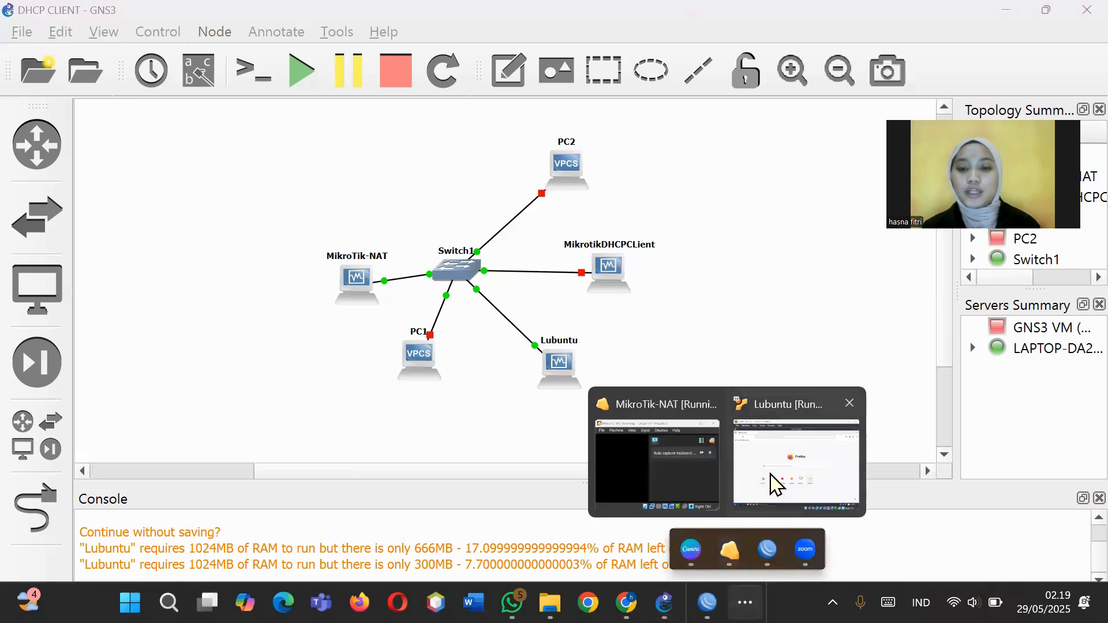
pyautogui.click(771, 478)
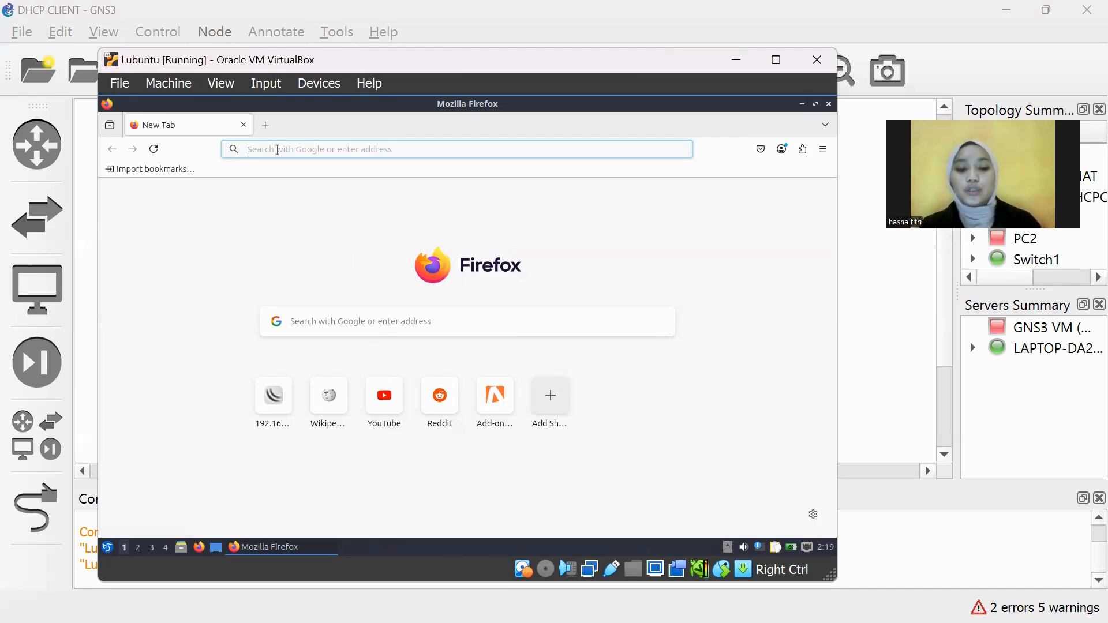
# Step: Browse to 192.168.1.1 in Firefox and log into the hotspot as hasna
pyautogui.write('19')
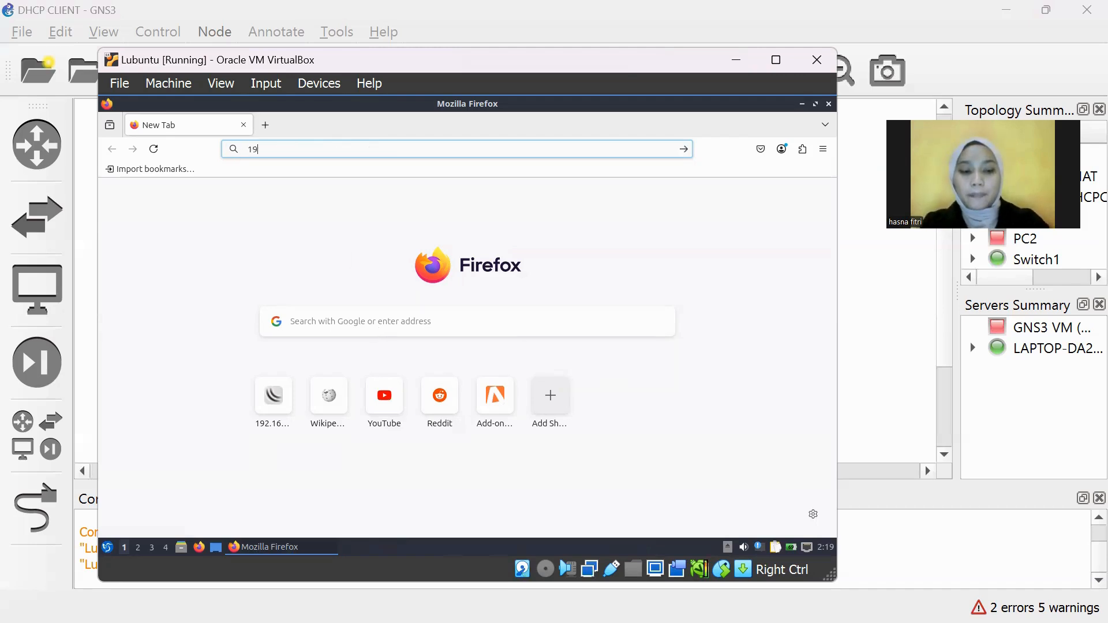
pyautogui.write('2.1')
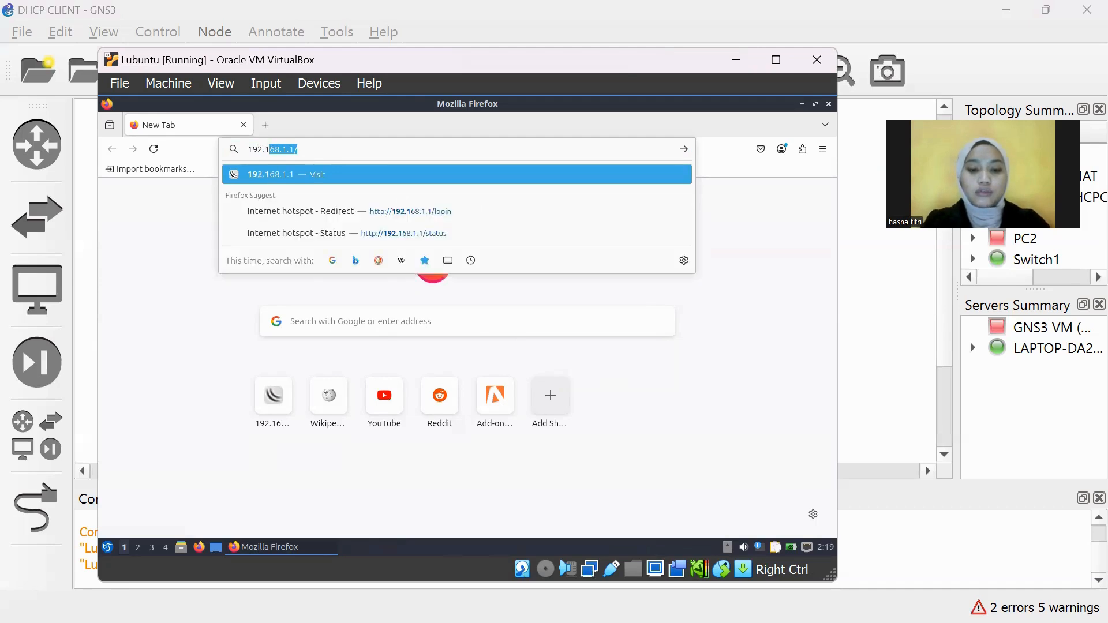
pyautogui.write('68')
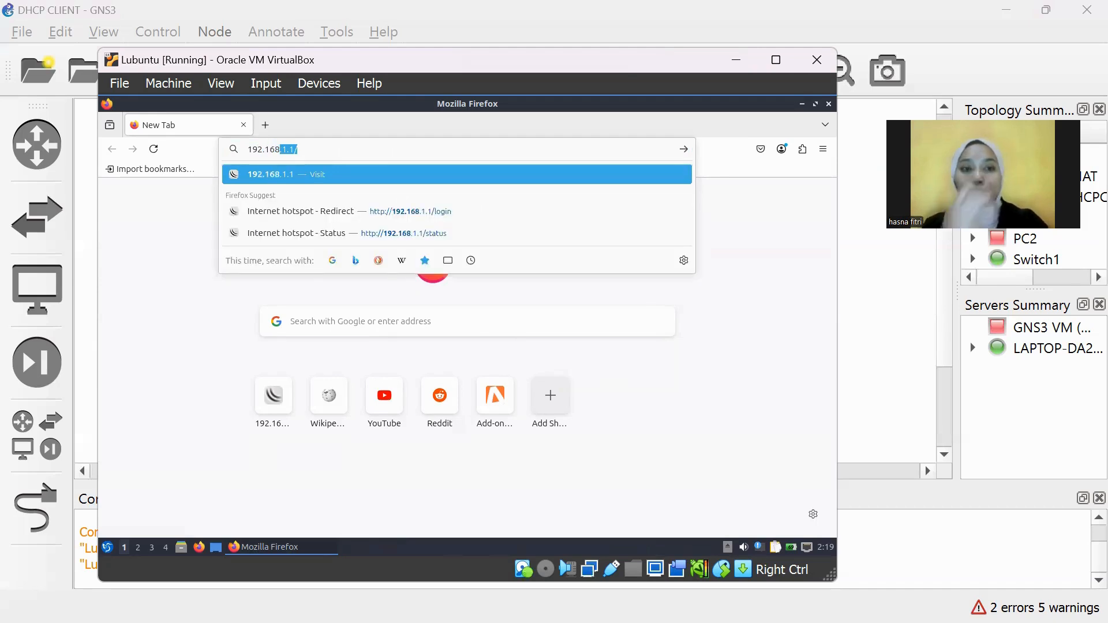
pyautogui.press('Return')
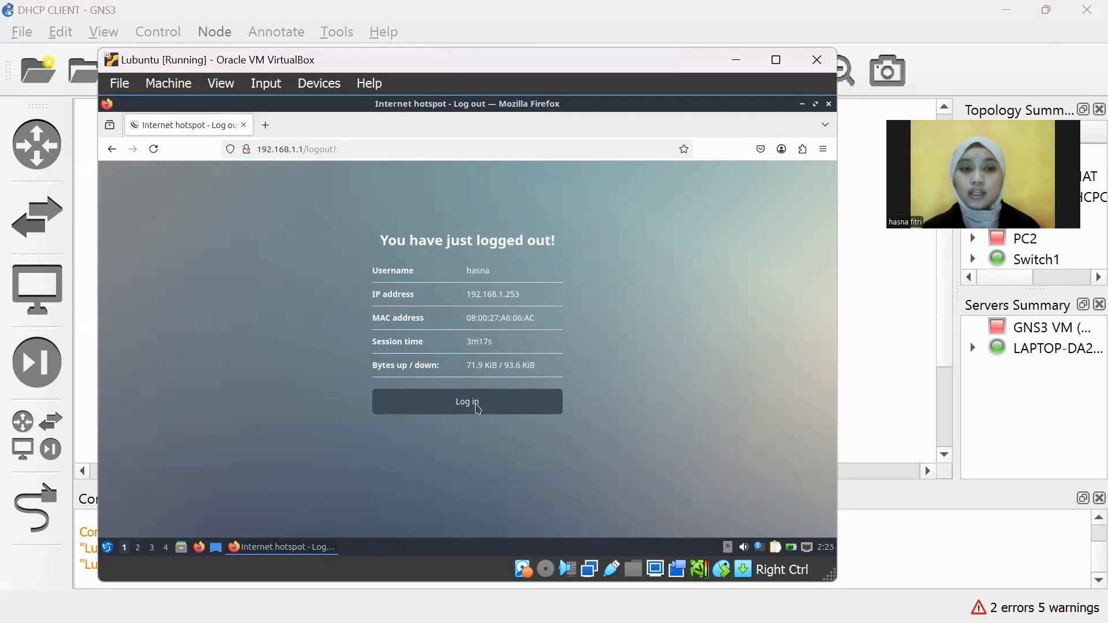
pyautogui.click(478, 407)
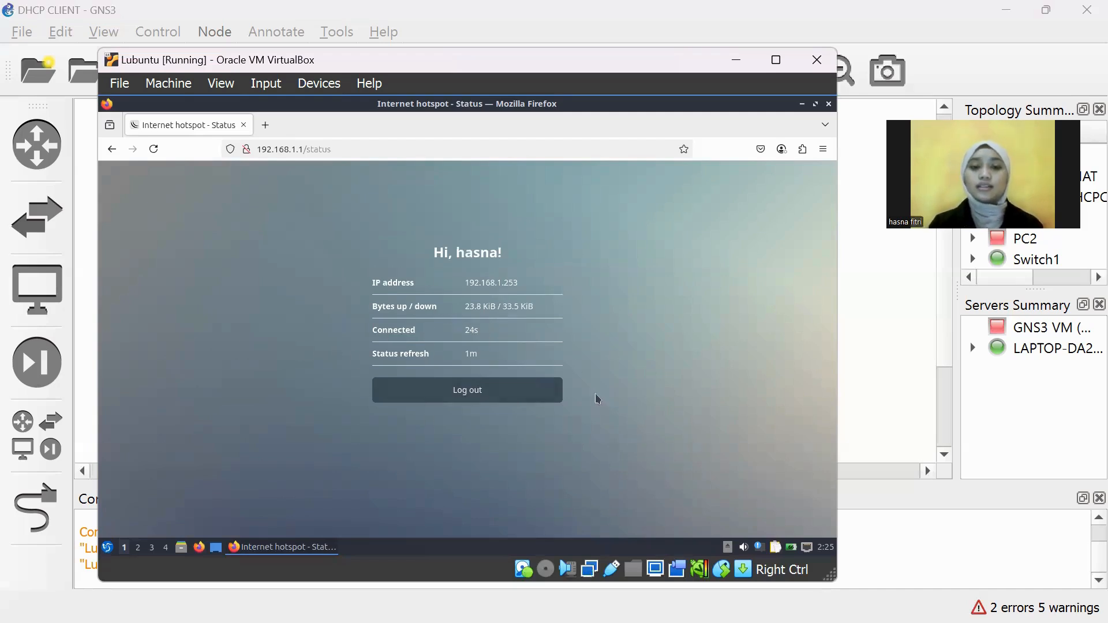
# Step: Load detik.com in a new Firefox tab and scroll through its news headlines
pyautogui.click(267, 126)
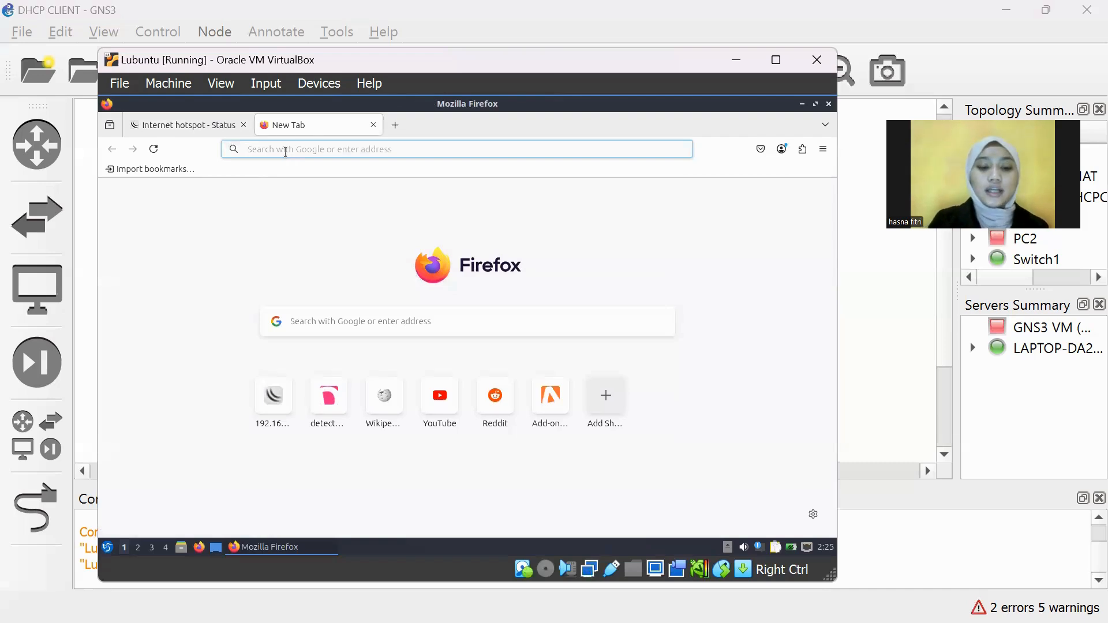
pyautogui.write('det')
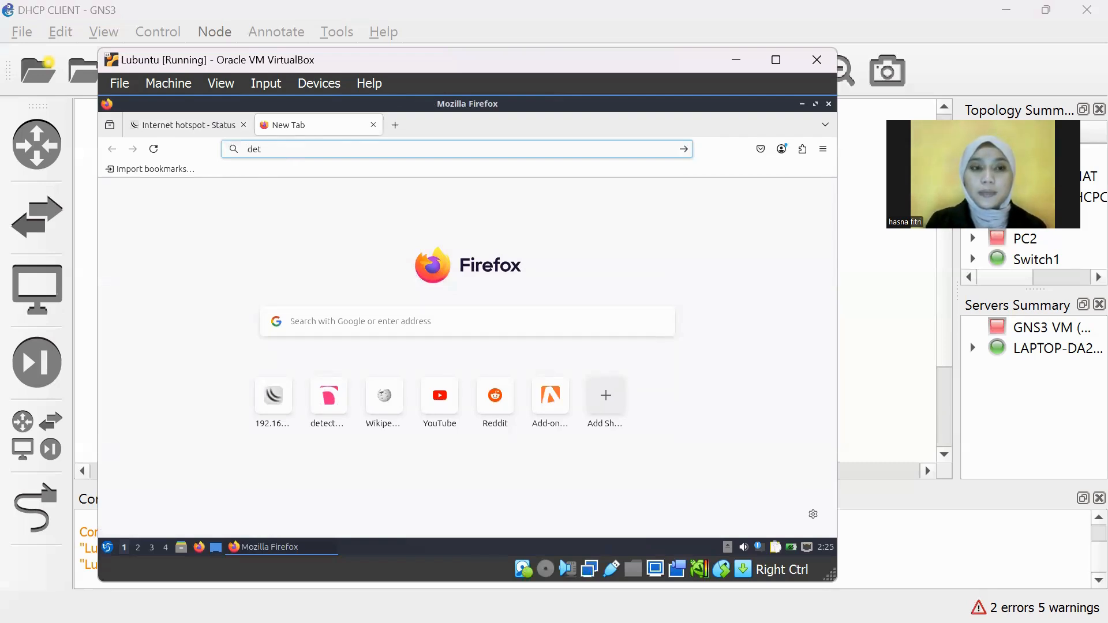
pyautogui.write('ik')
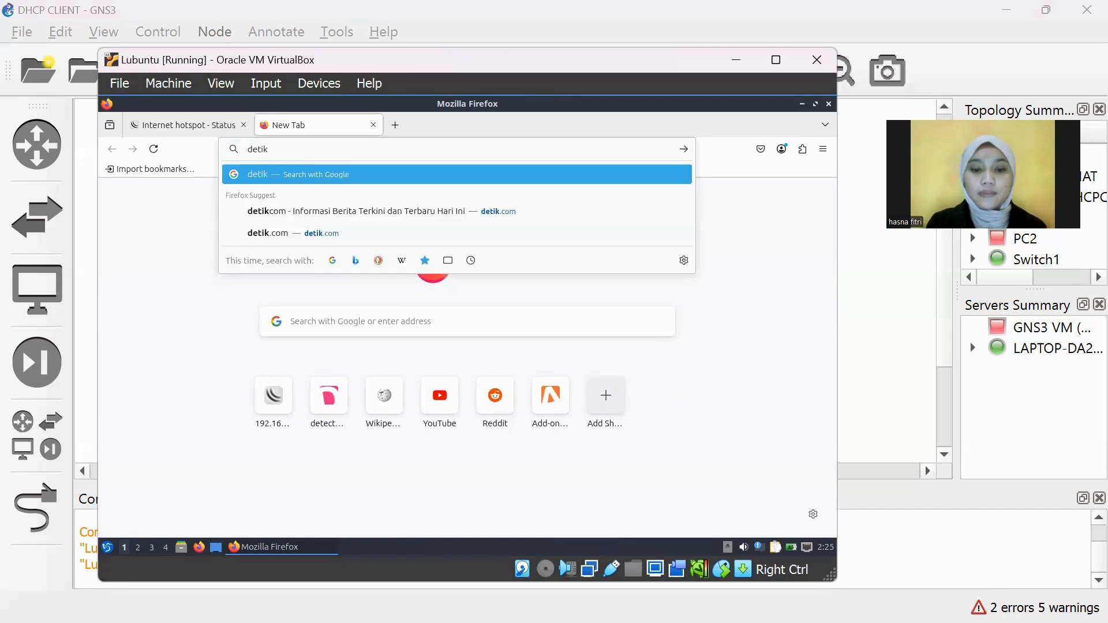
pyautogui.write('.')
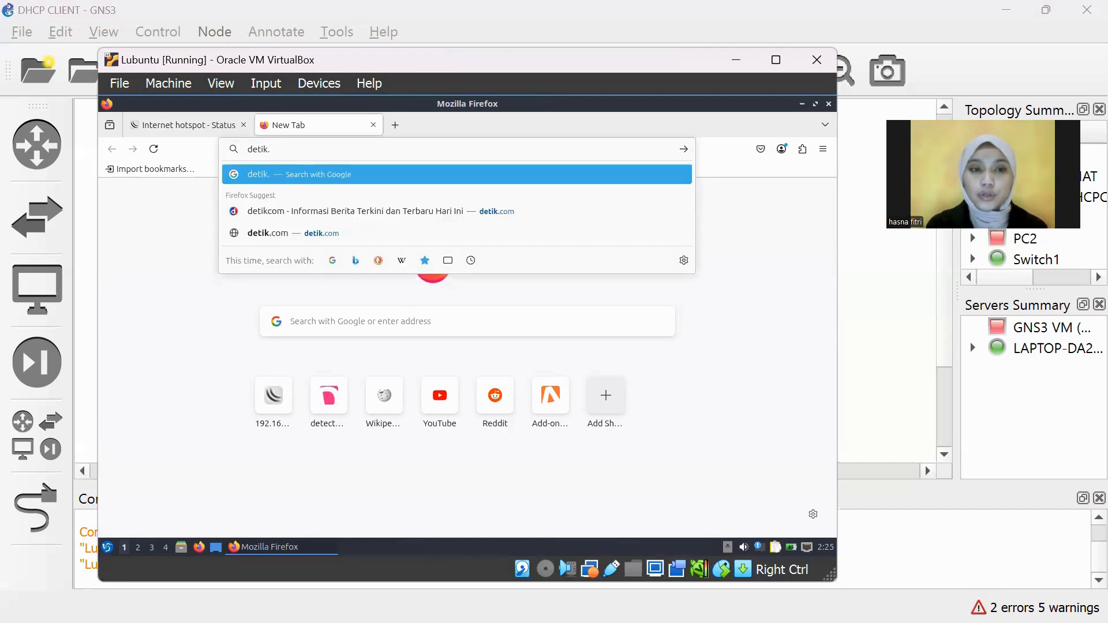
pyautogui.press('Down')
pyautogui.press('Return')
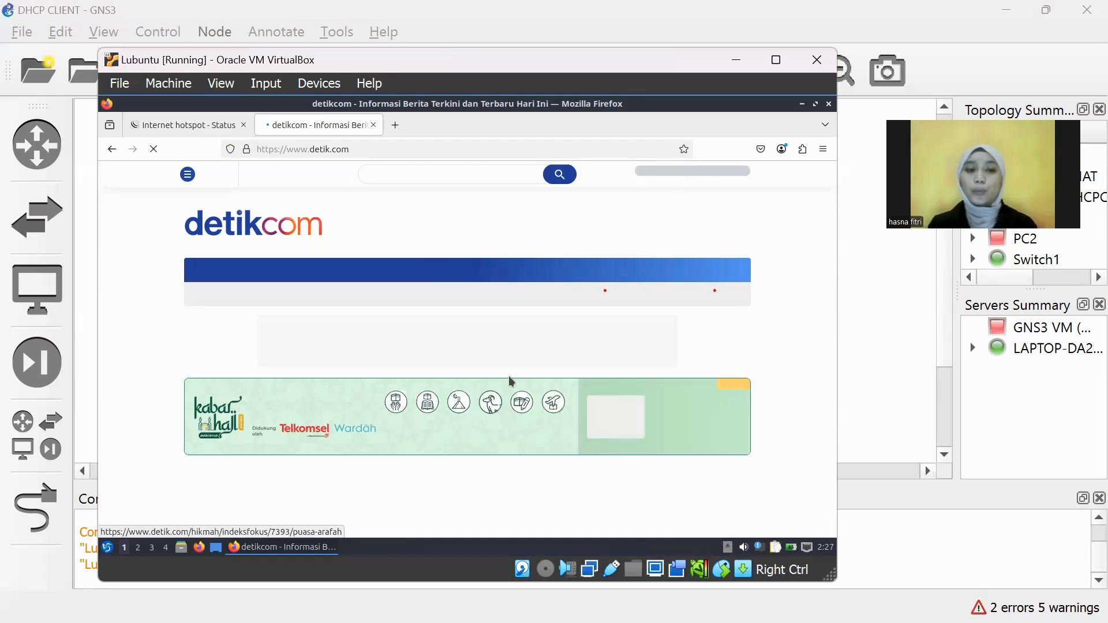
pyautogui.scroll(-4, 508, 376)
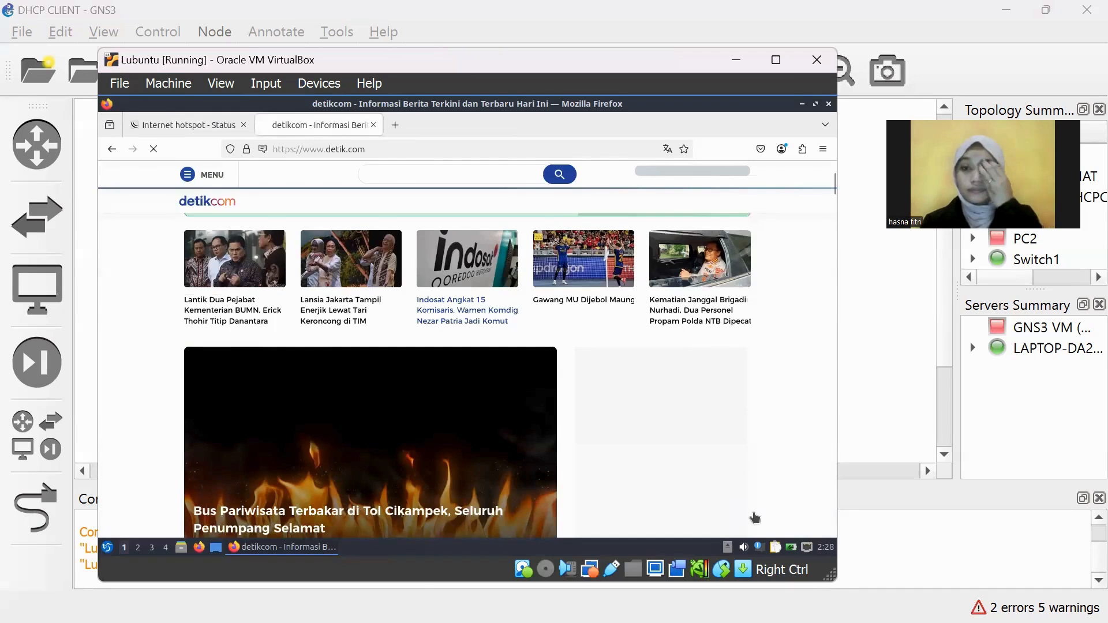
pyautogui.moveTo(776, 572)
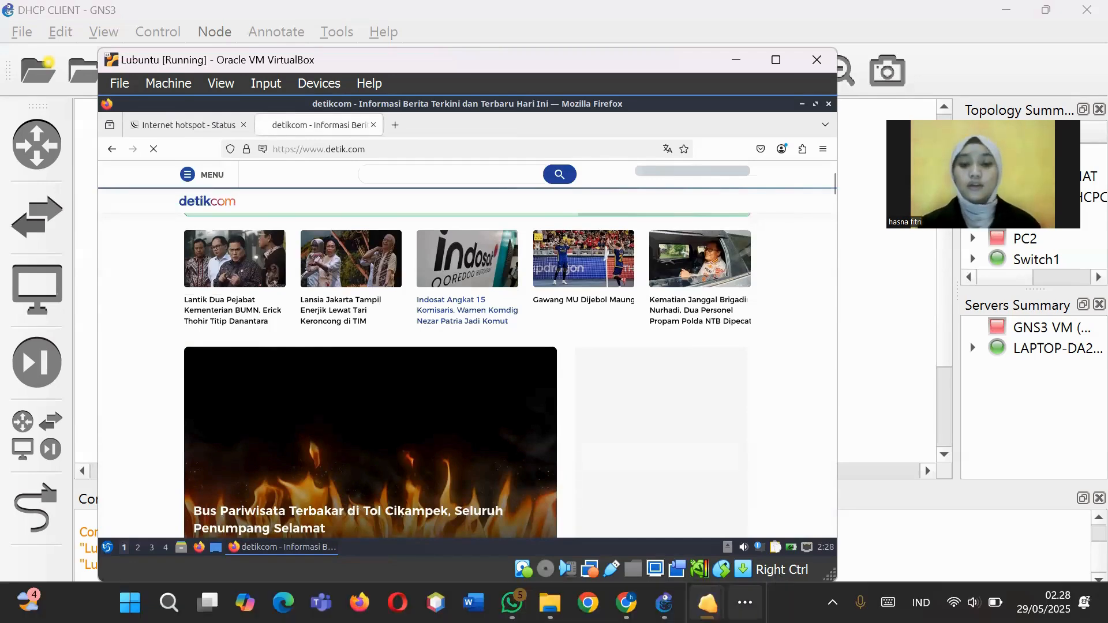